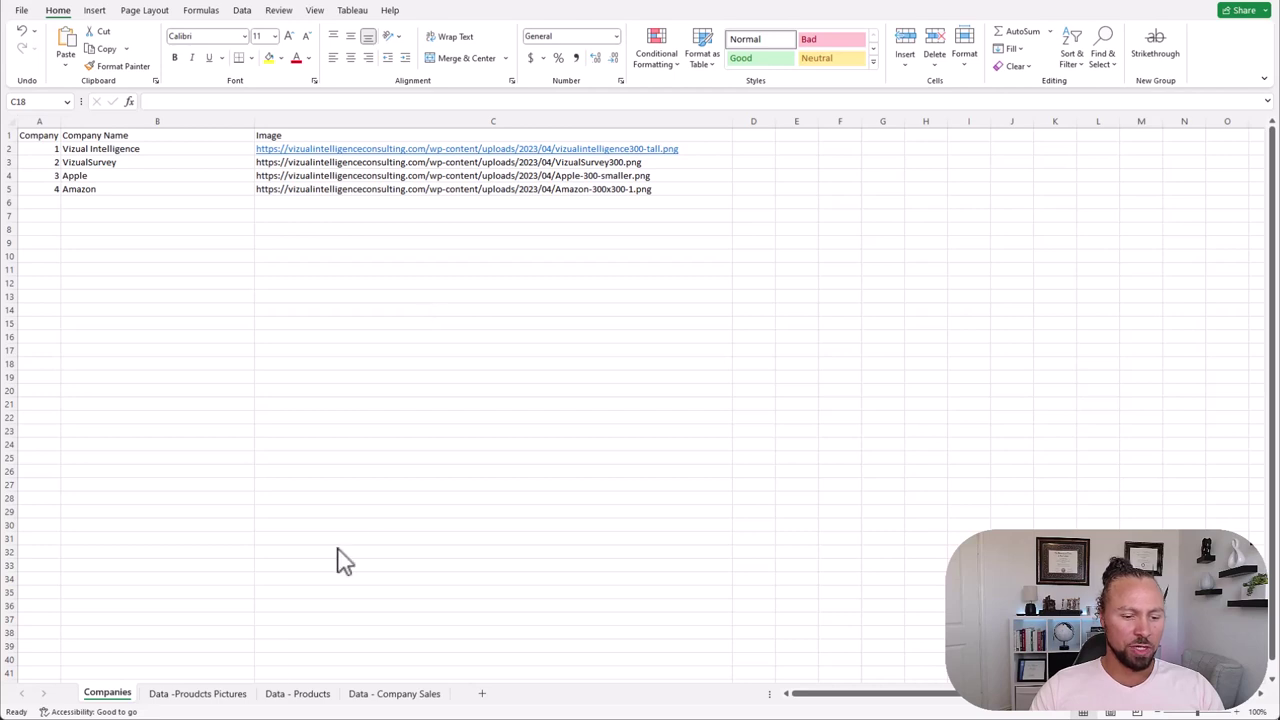
- Look through the Data -Proudcts Pictures, Data - Products and Data - Company Sales sheets of the workbook
click(224, 703)
click(226, 700)
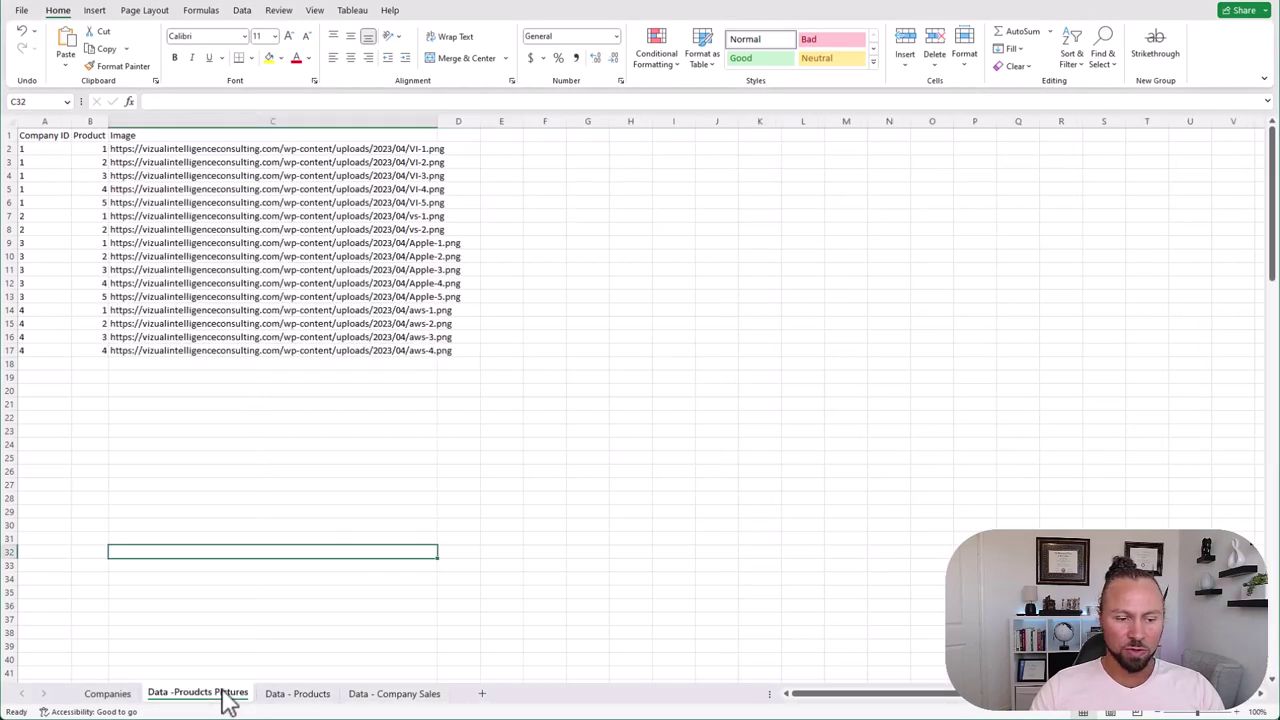
click(291, 641)
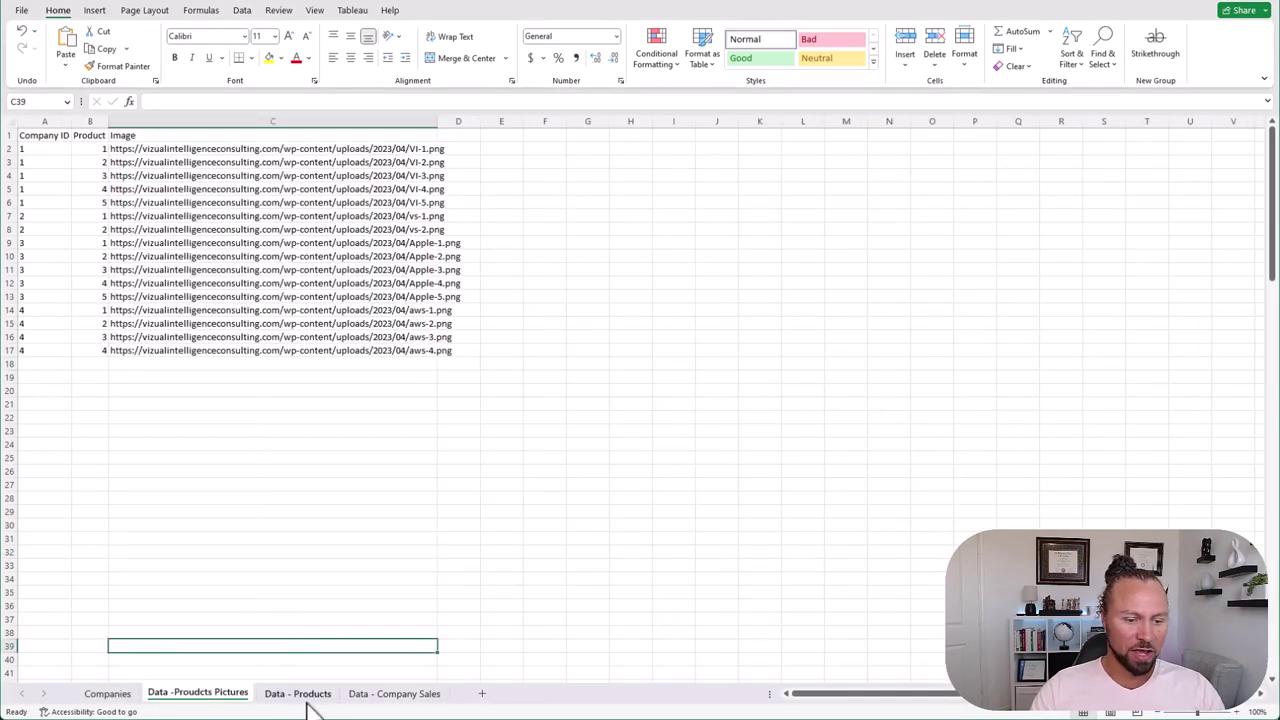
click(306, 698)
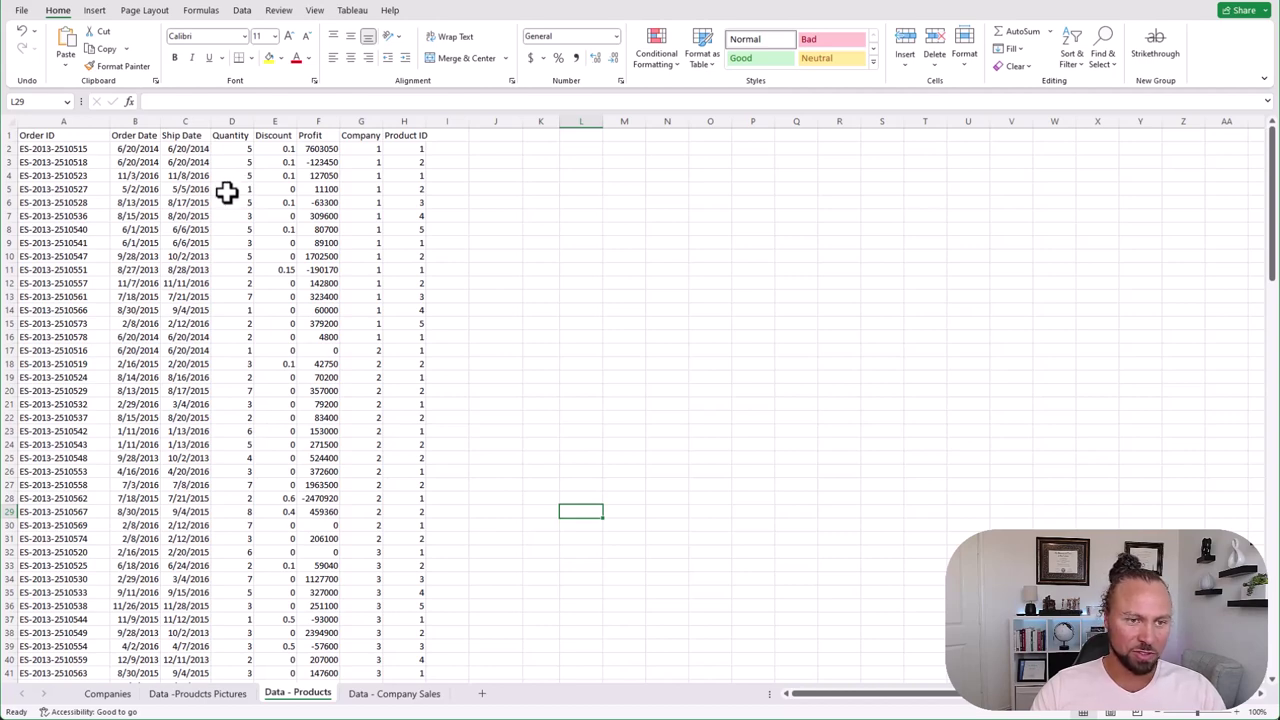
click(405, 705)
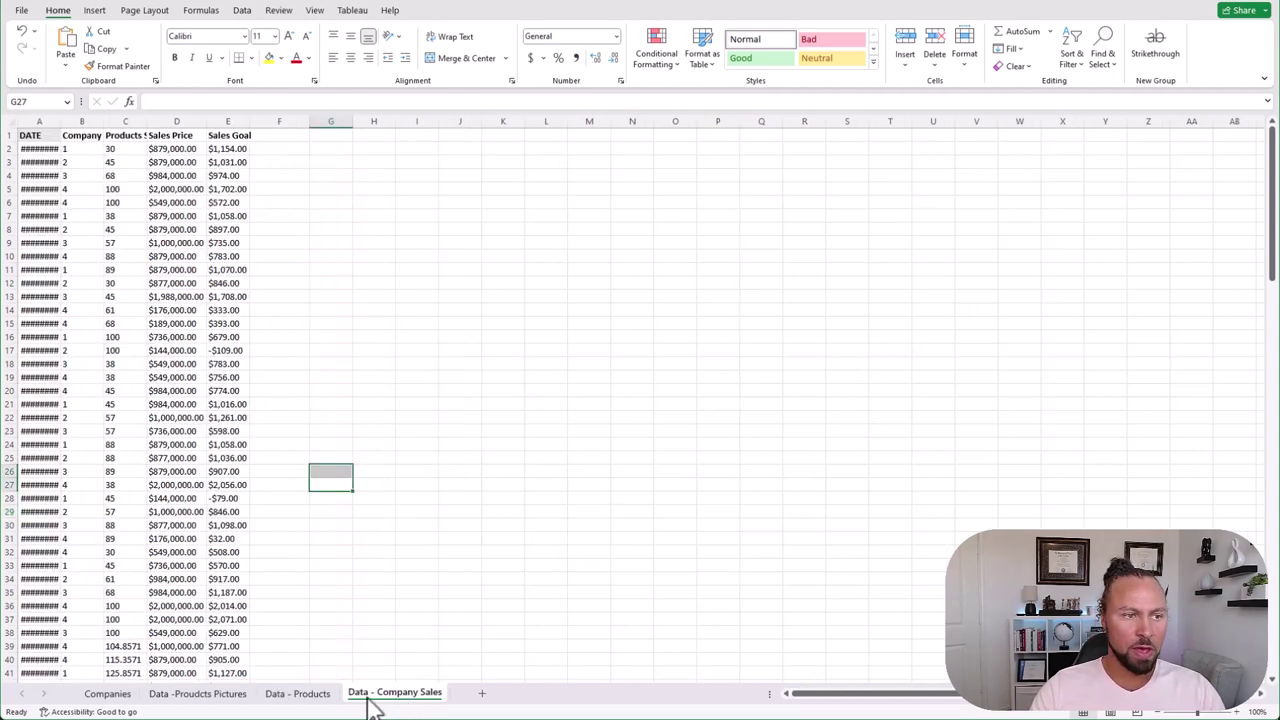
click(320, 696)
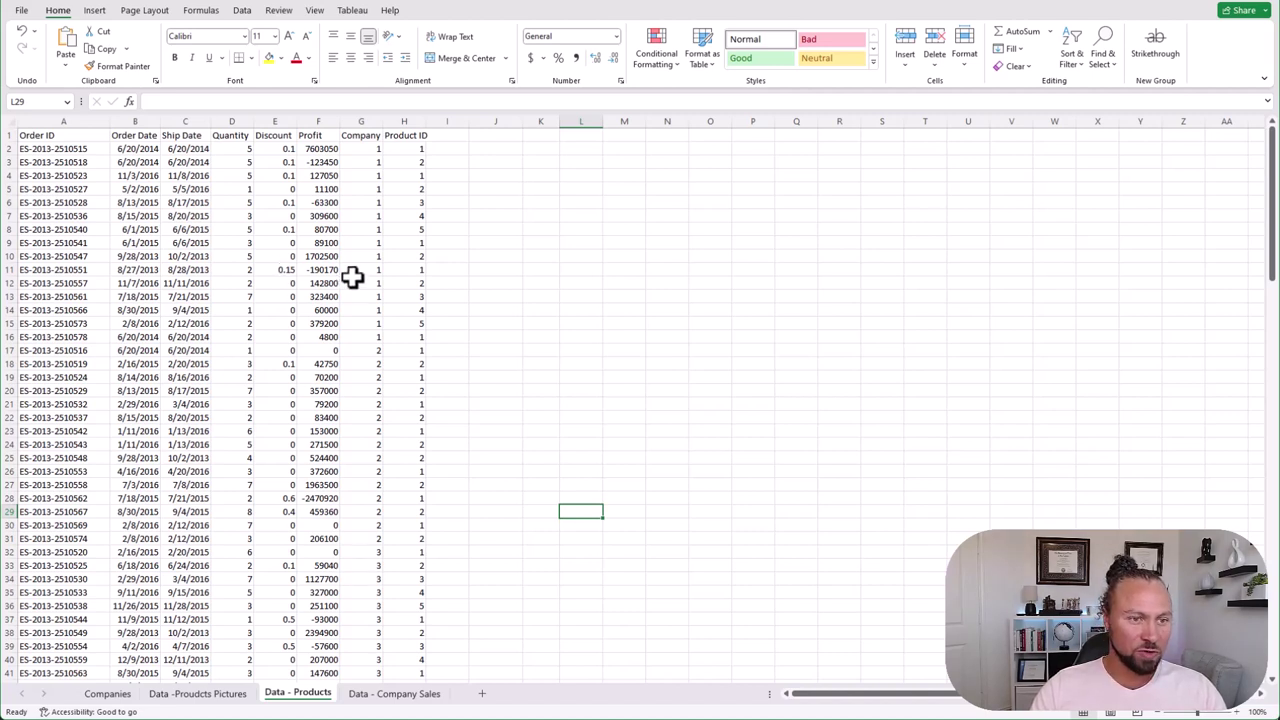
- Examine the Company ID, Company Name and Image URL columns on the Companies sheet
click(128, 694)
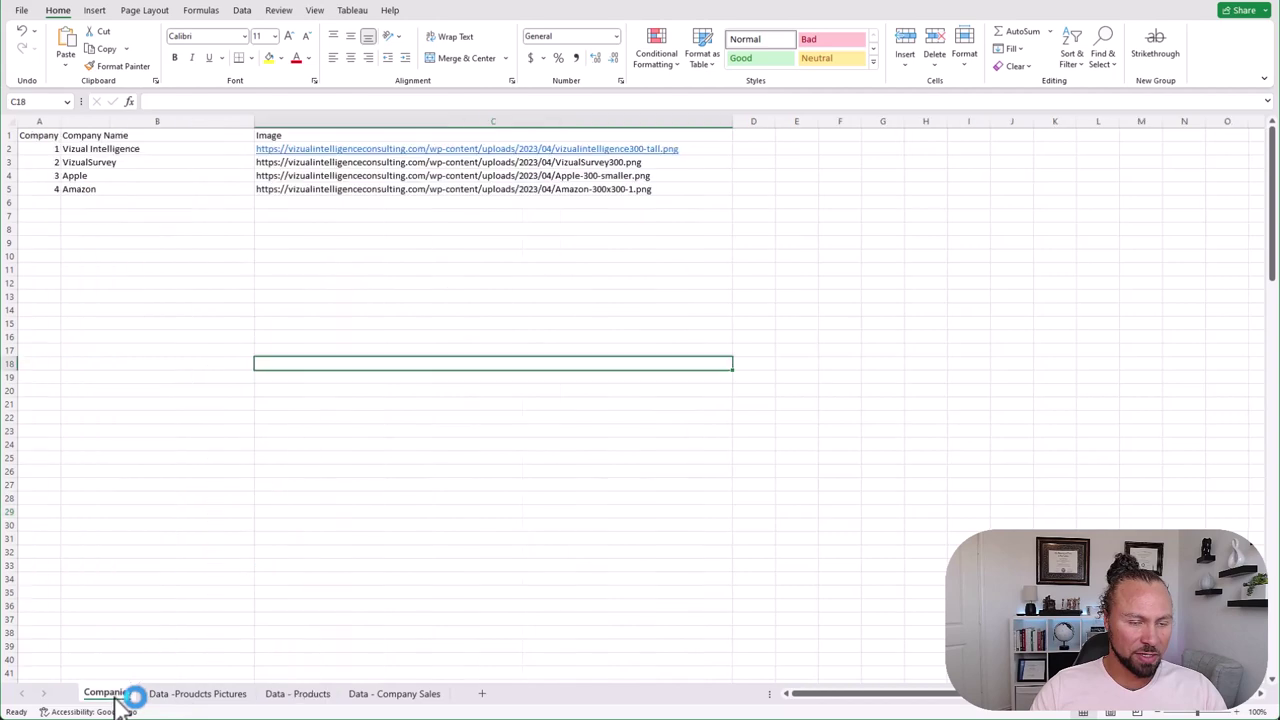
click(310, 377)
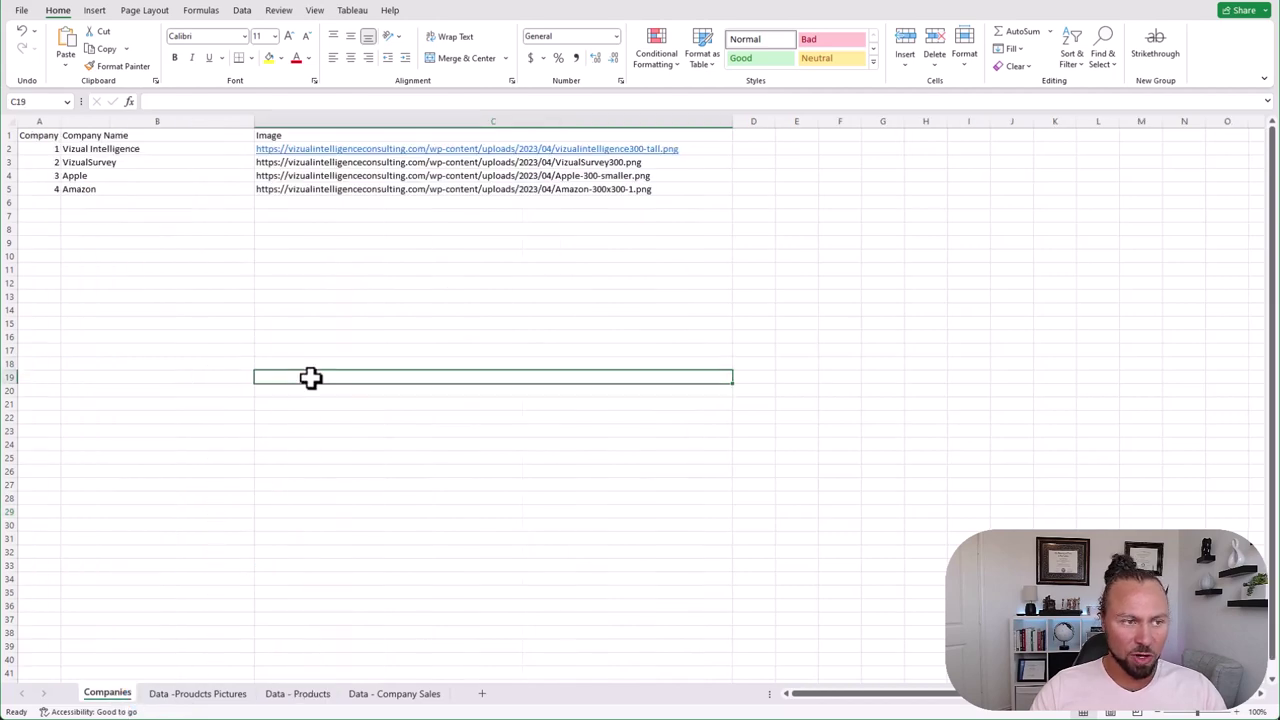
click(45, 137)
click(49, 148)
click(49, 177)
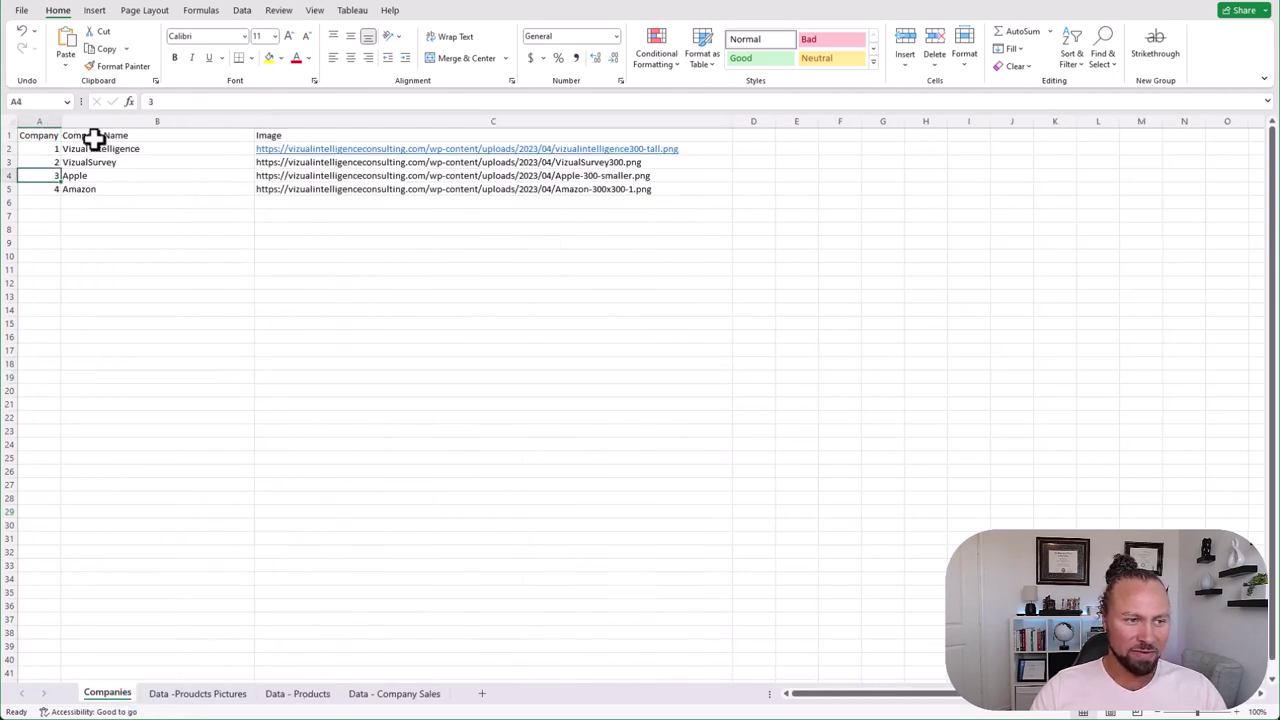
click(94, 137)
click(94, 151)
click(97, 167)
click(100, 189)
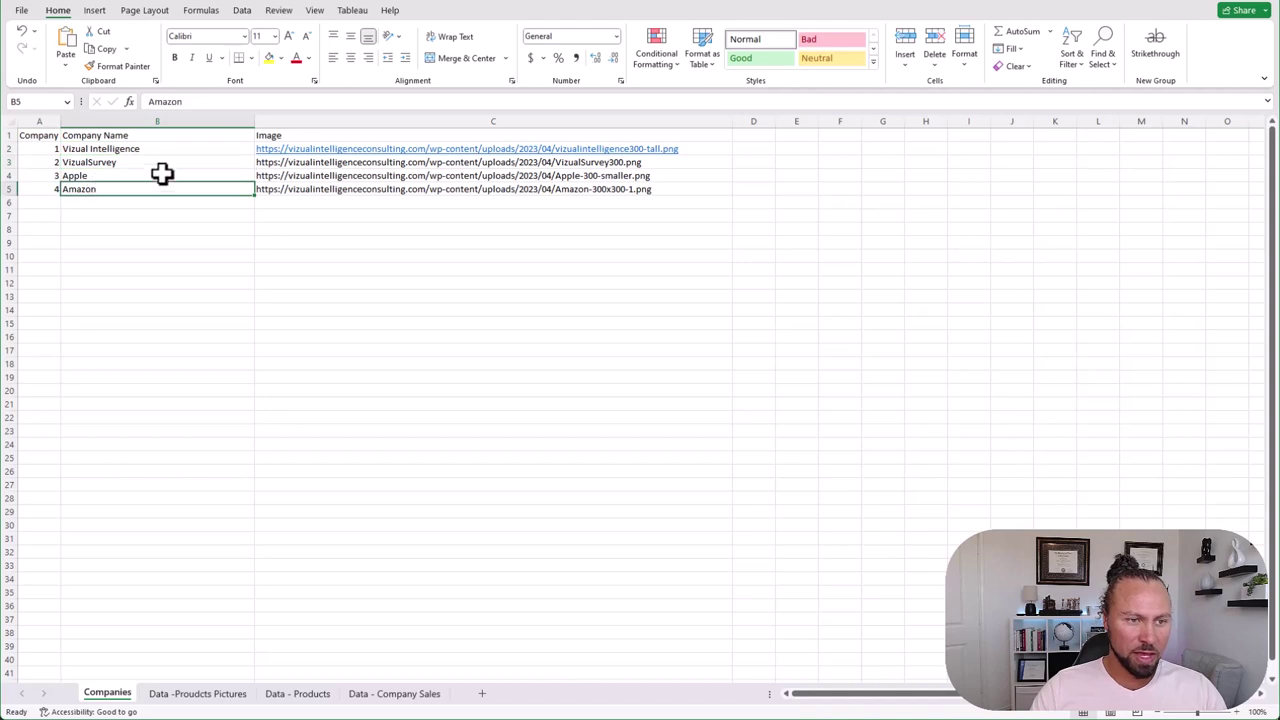
click(291, 135)
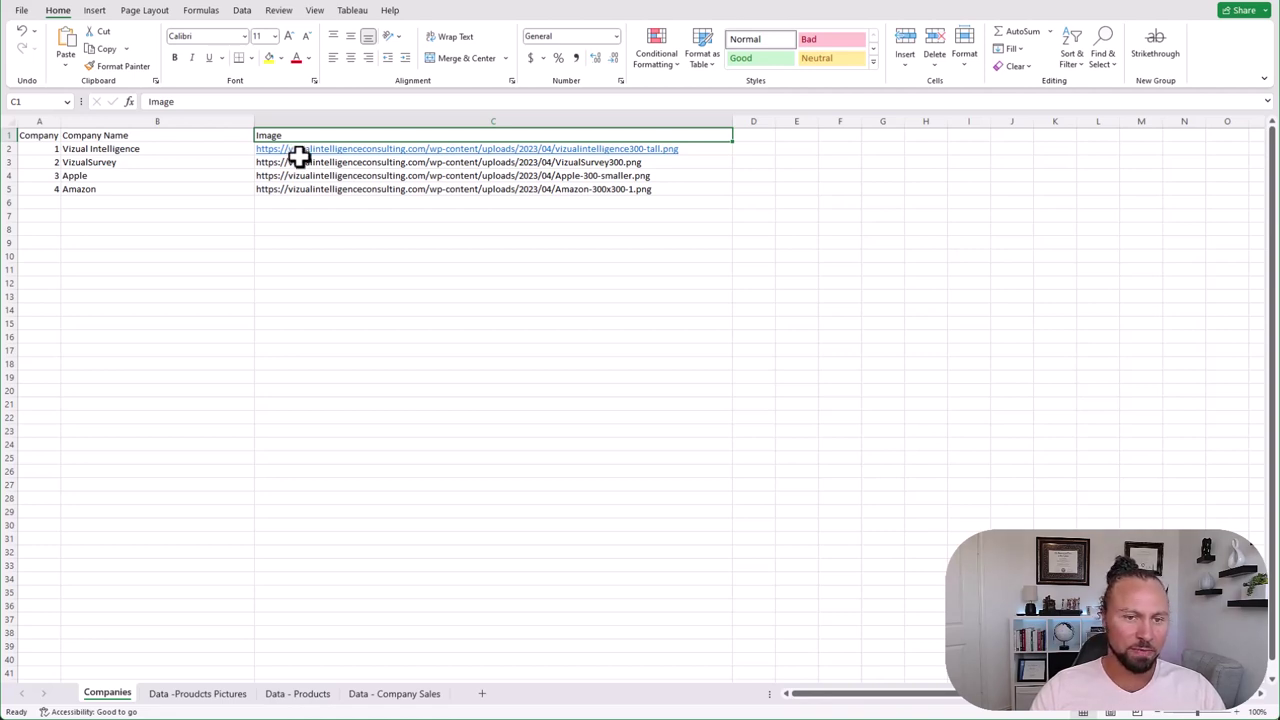
click(706, 150)
click(711, 165)
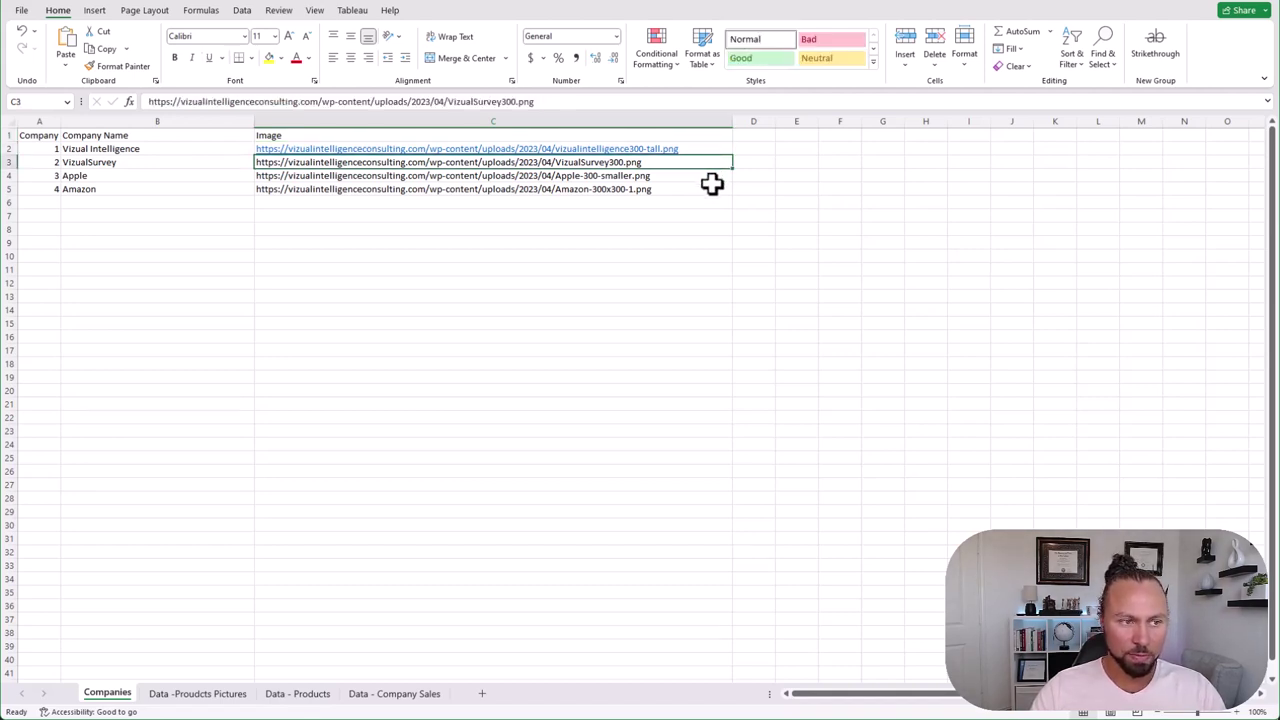
drag(43, 135, 623, 189)
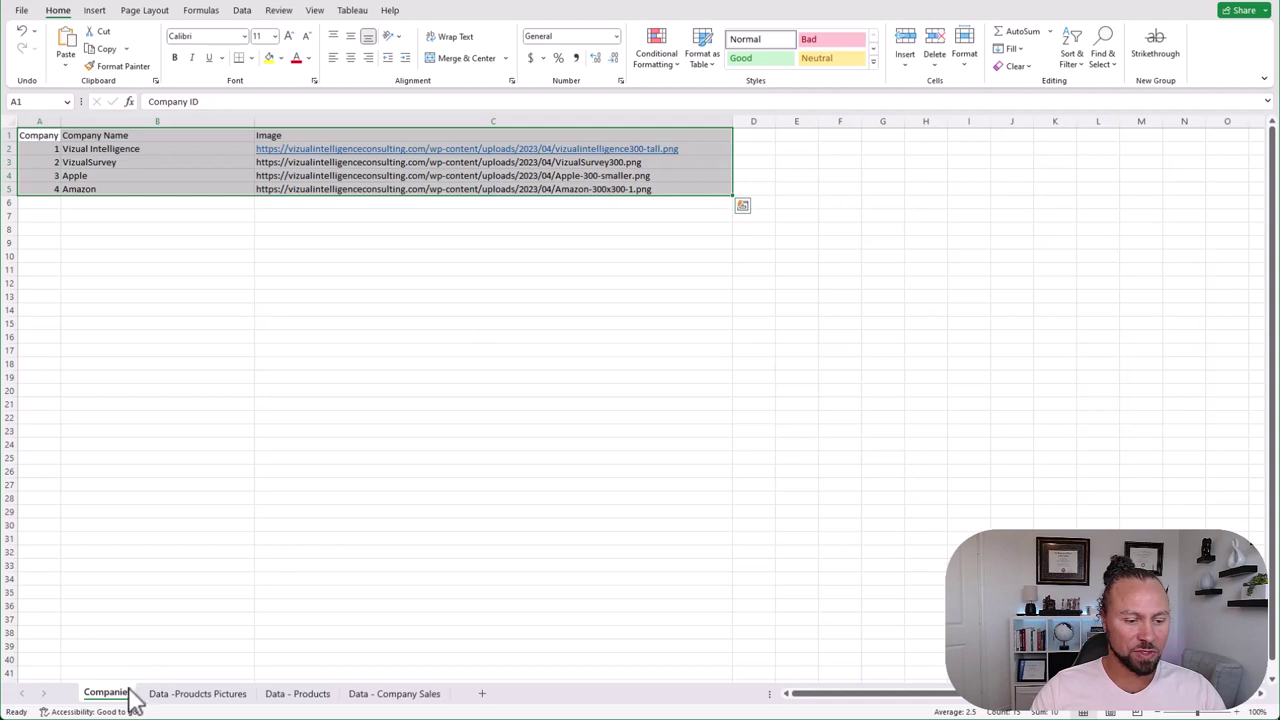
click(43, 134)
click(45, 162)
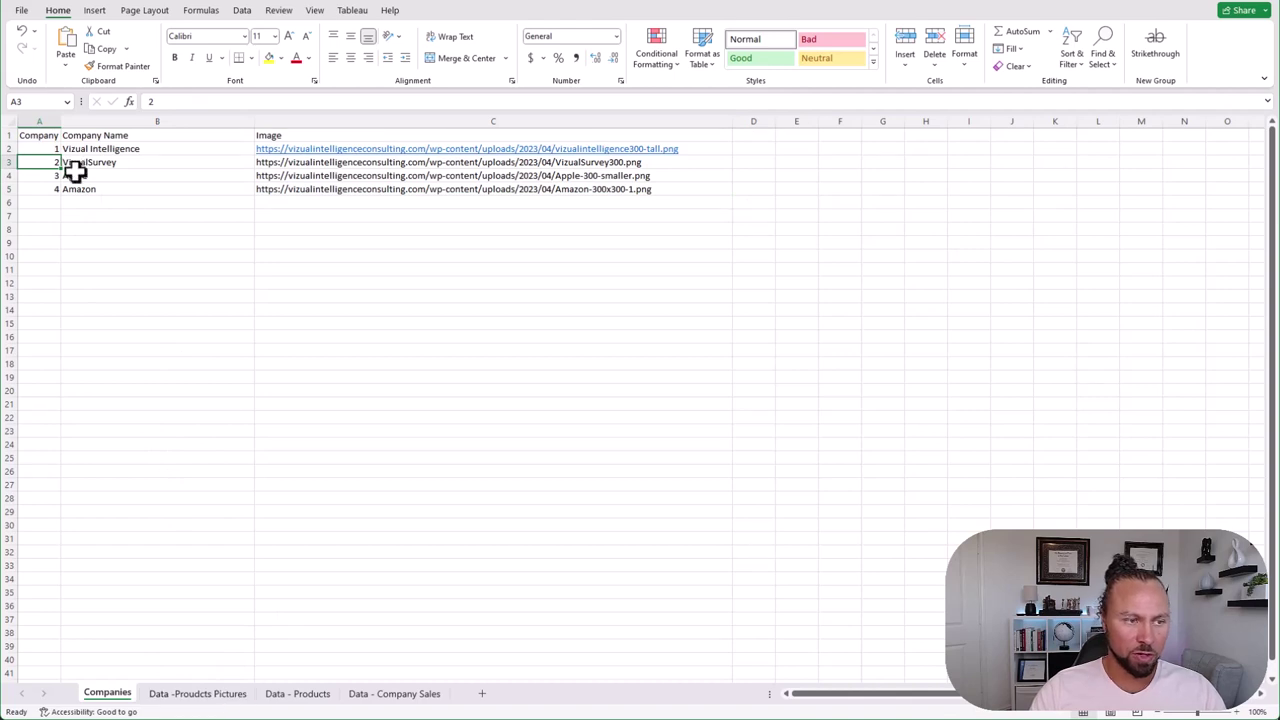
- Widen the DATE column on the Data - Company Sales sheet so the full dates fit
click(212, 693)
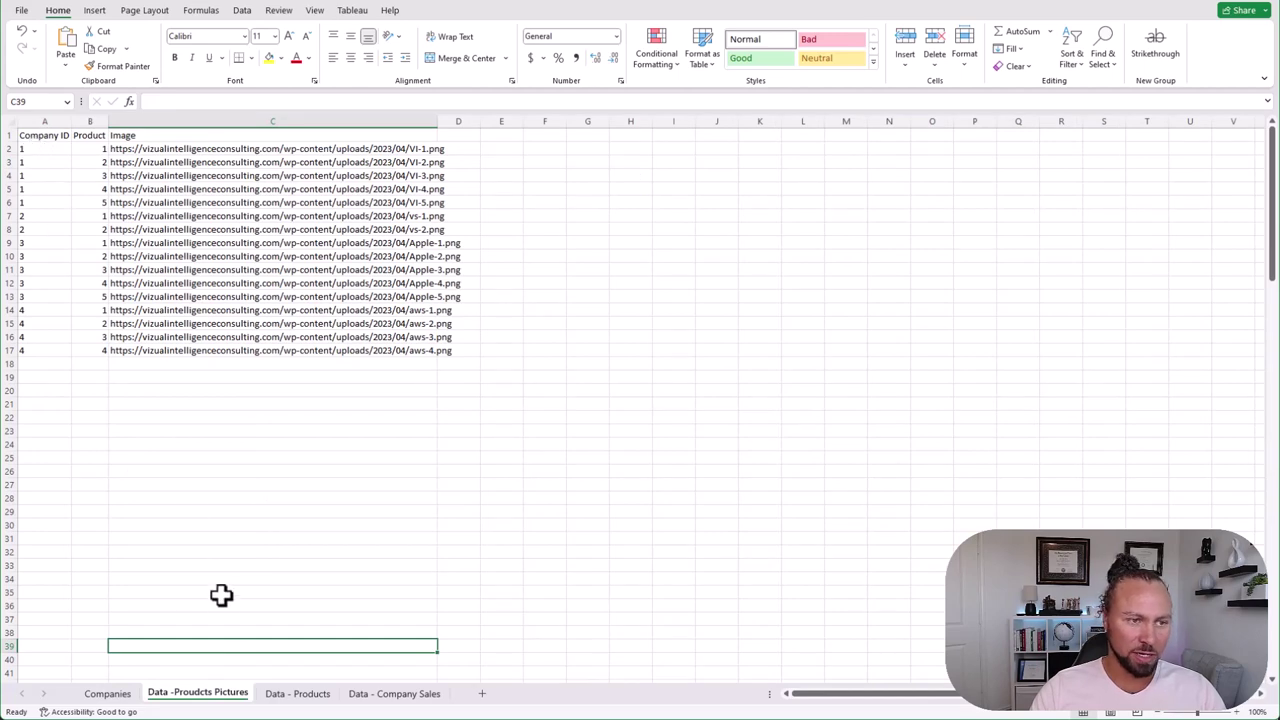
click(298, 694)
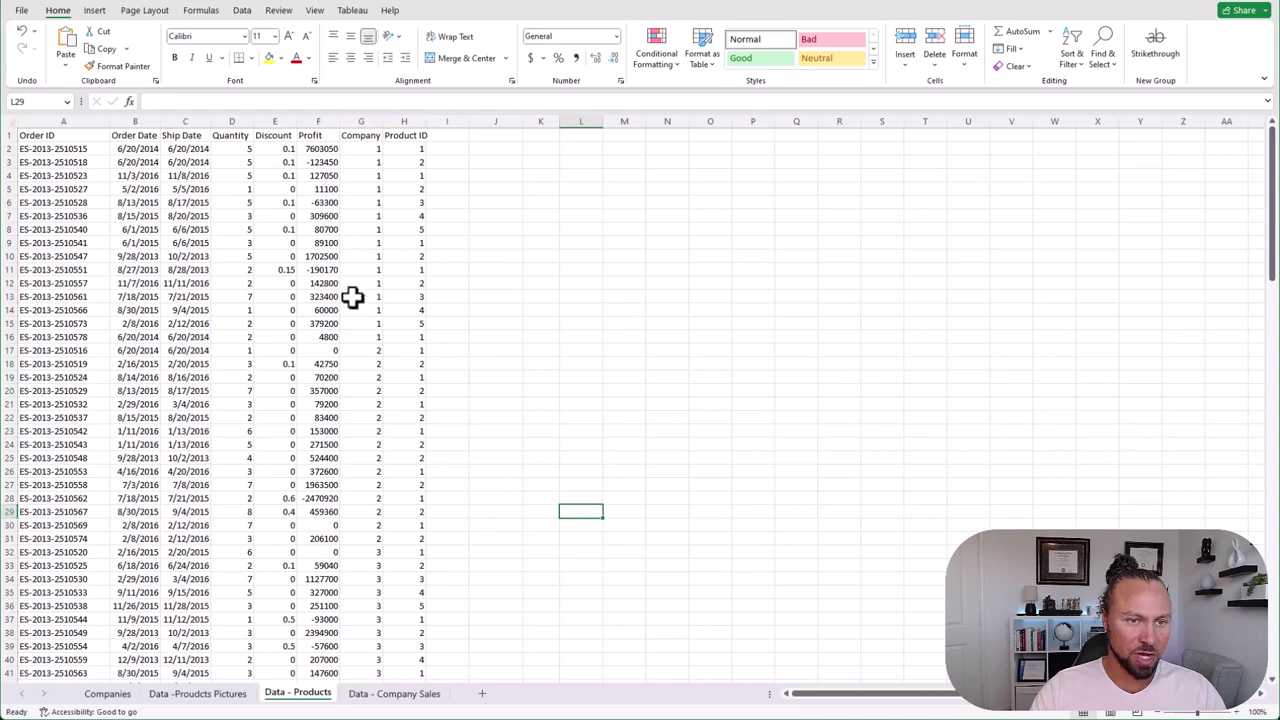
click(392, 698)
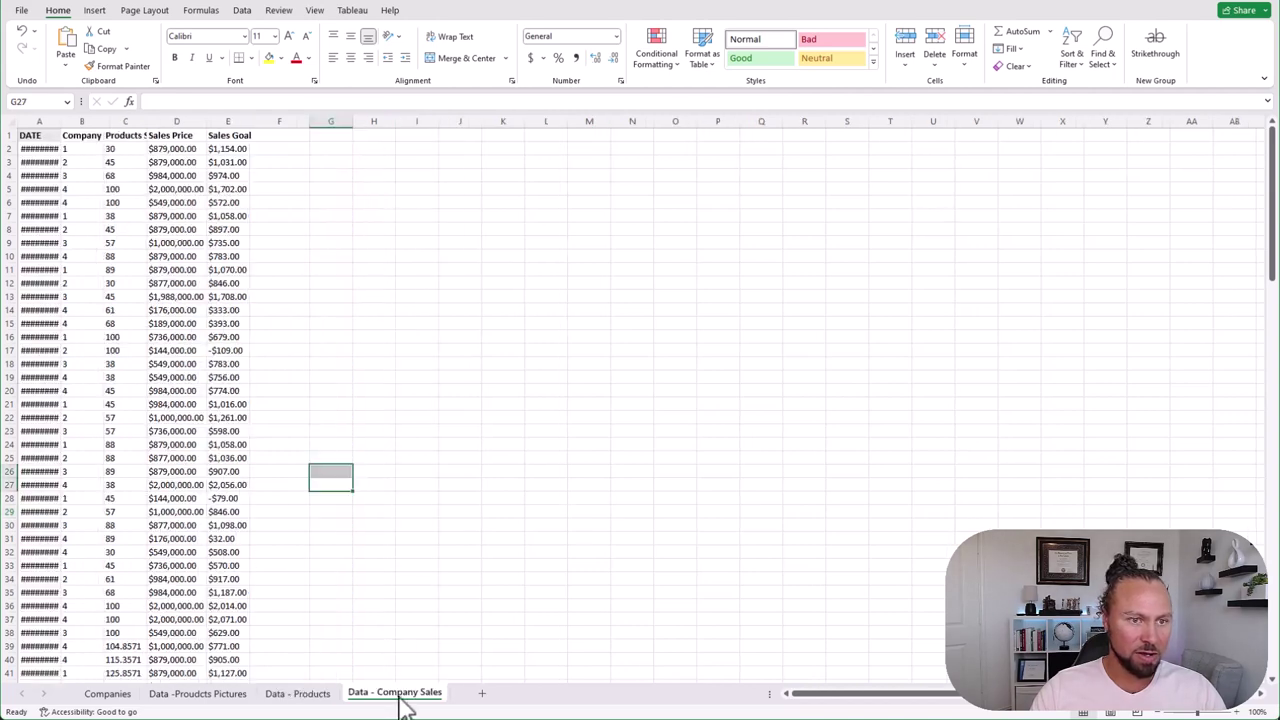
drag(62, 121, 94, 121)
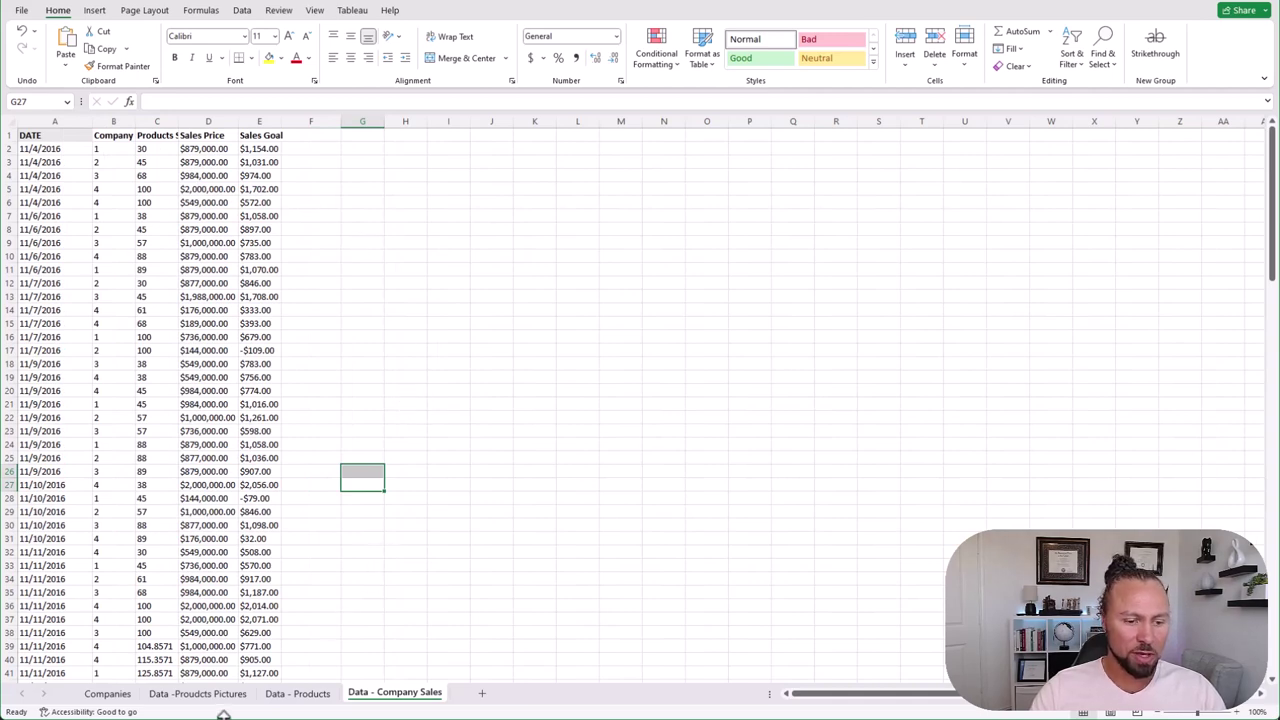
- Compare the company and product ID columns across the product pictures, products, company sales and companies sheets
click(205, 698)
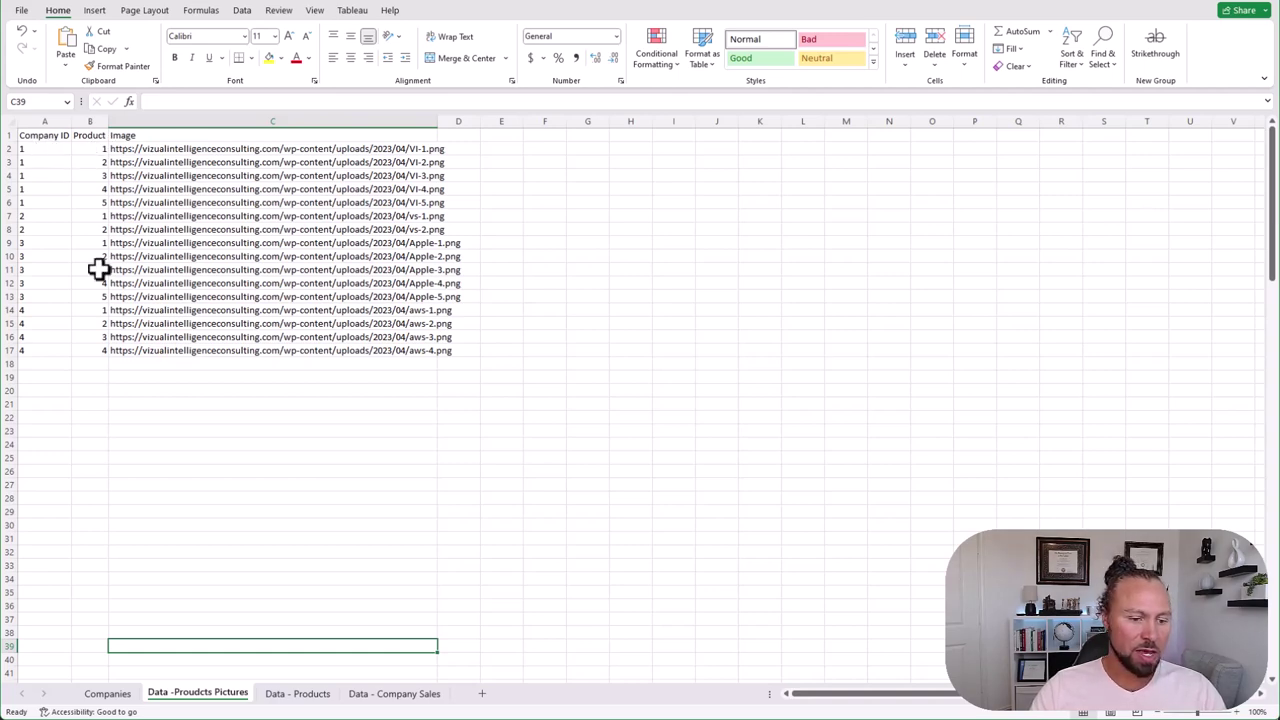
click(298, 694)
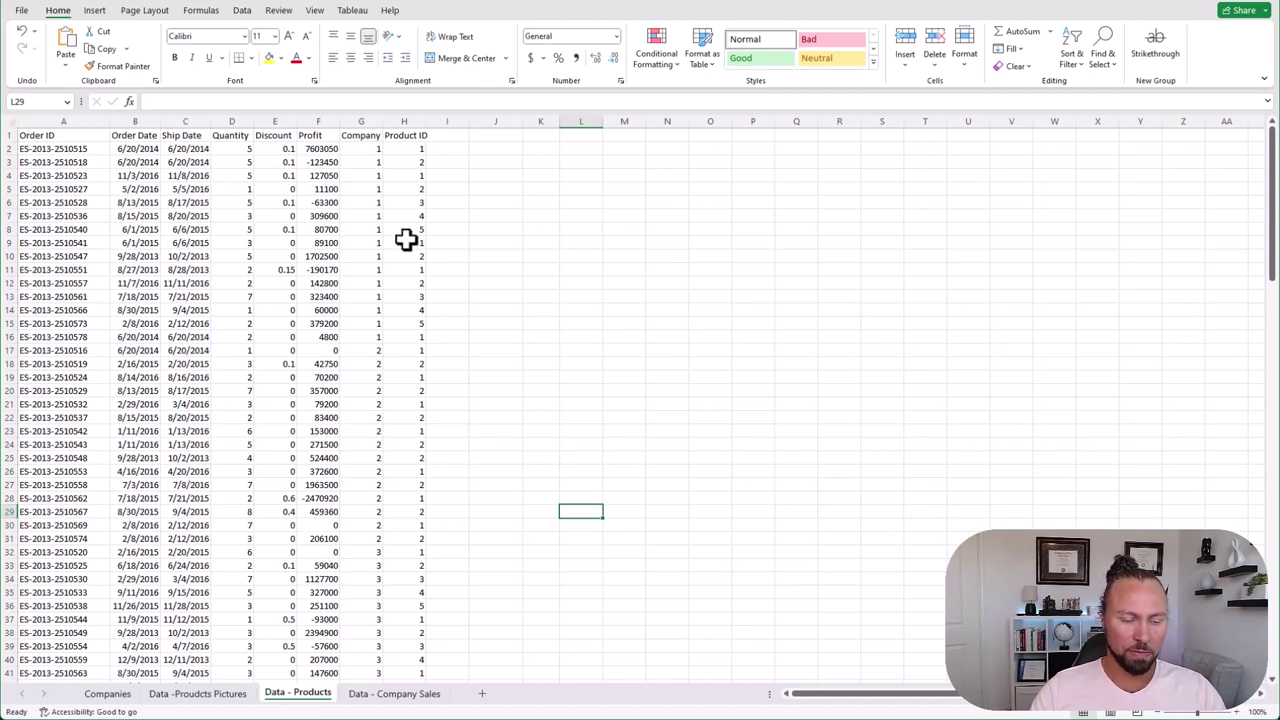
click(398, 698)
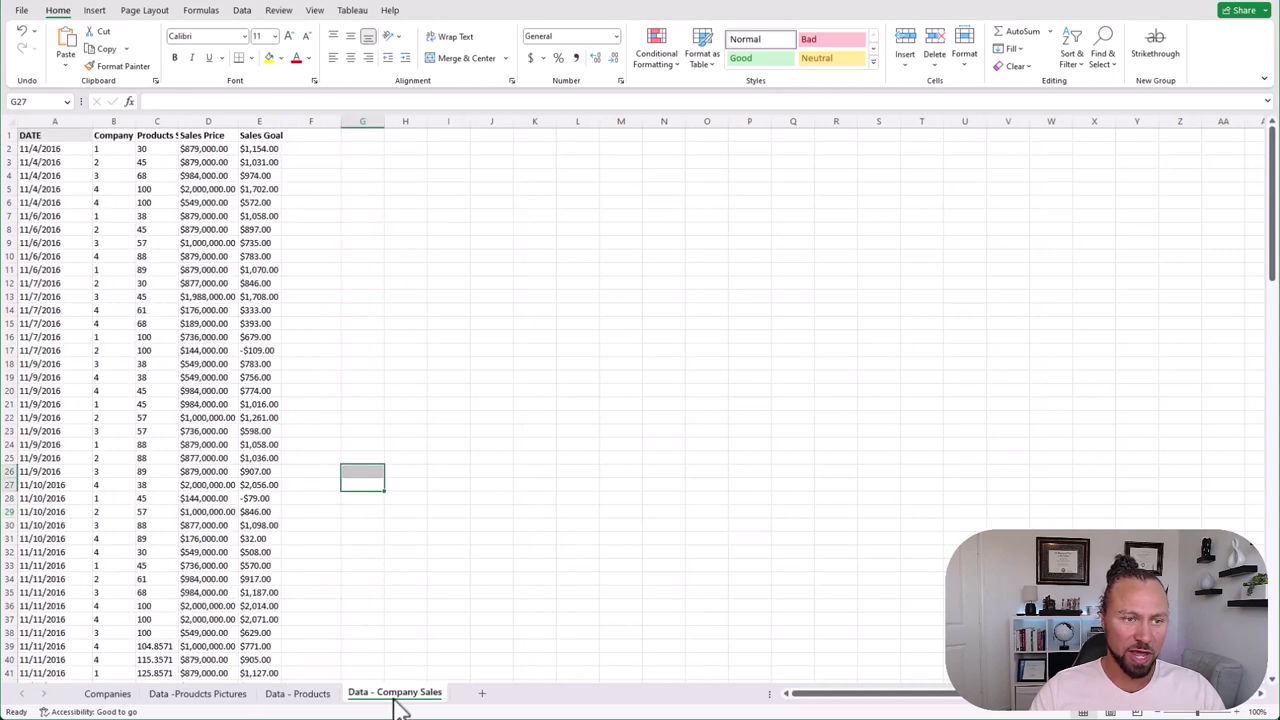
click(322, 698)
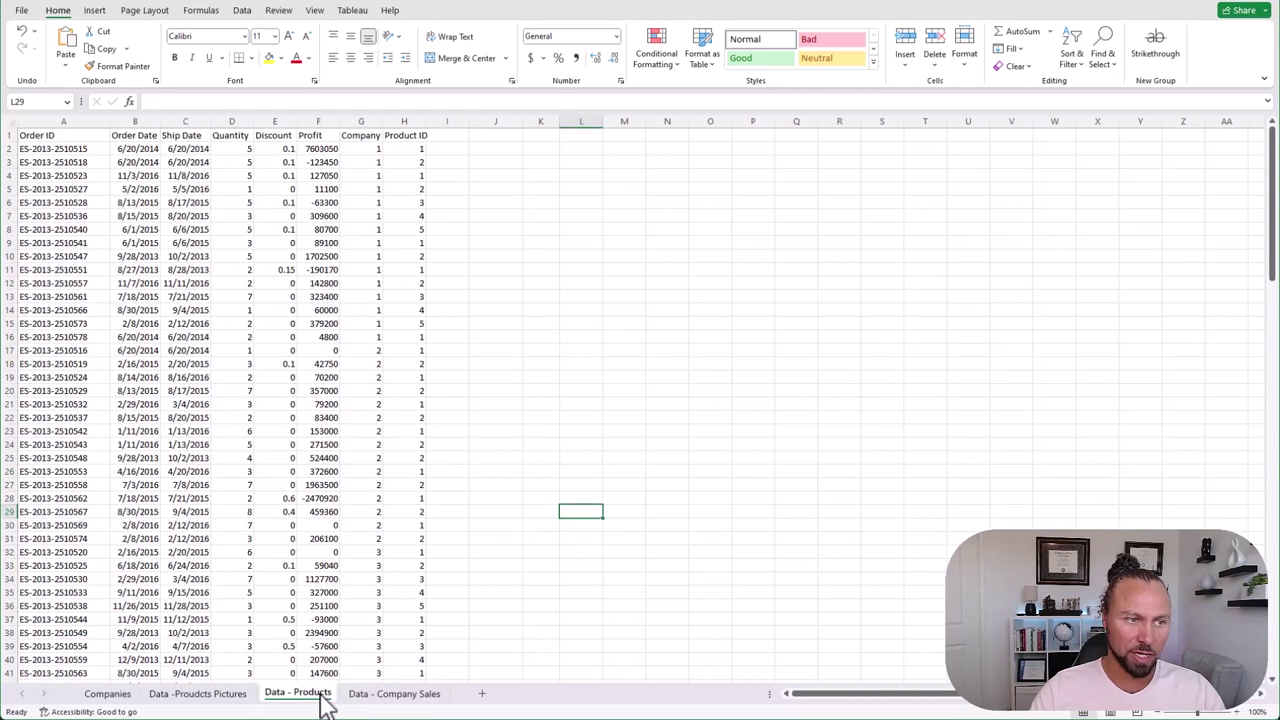
click(240, 697)
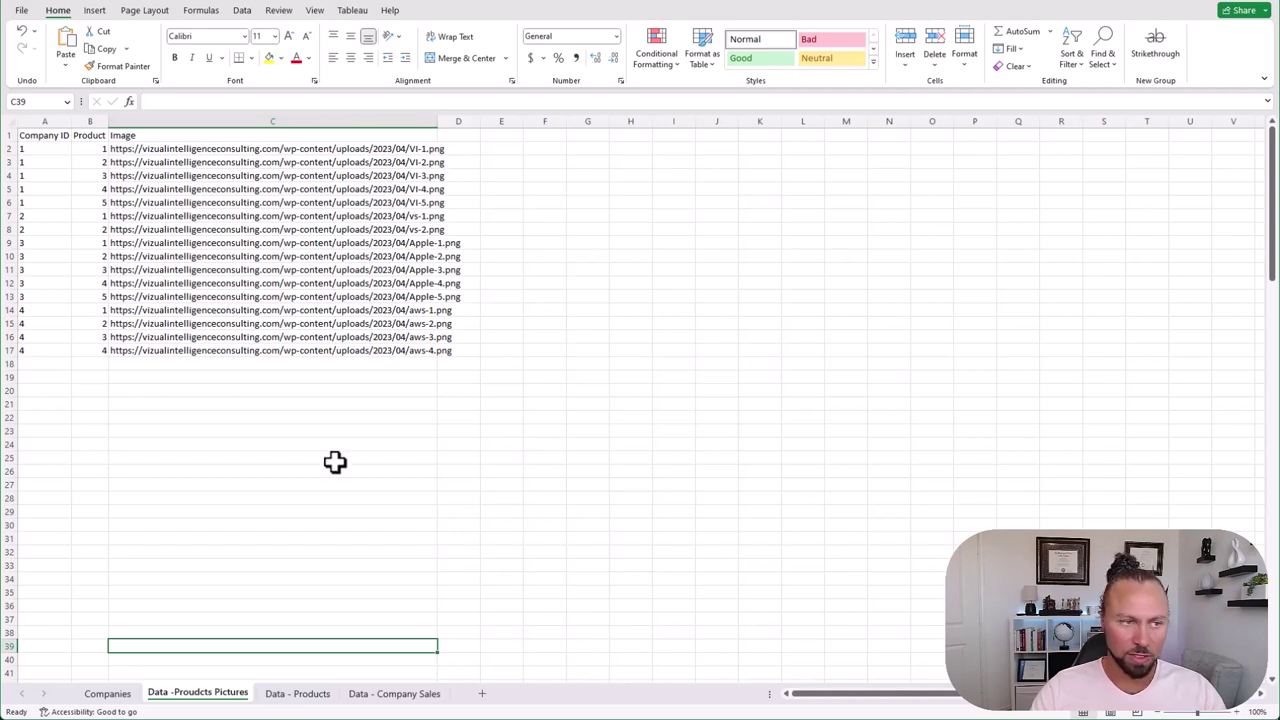
click(107, 693)
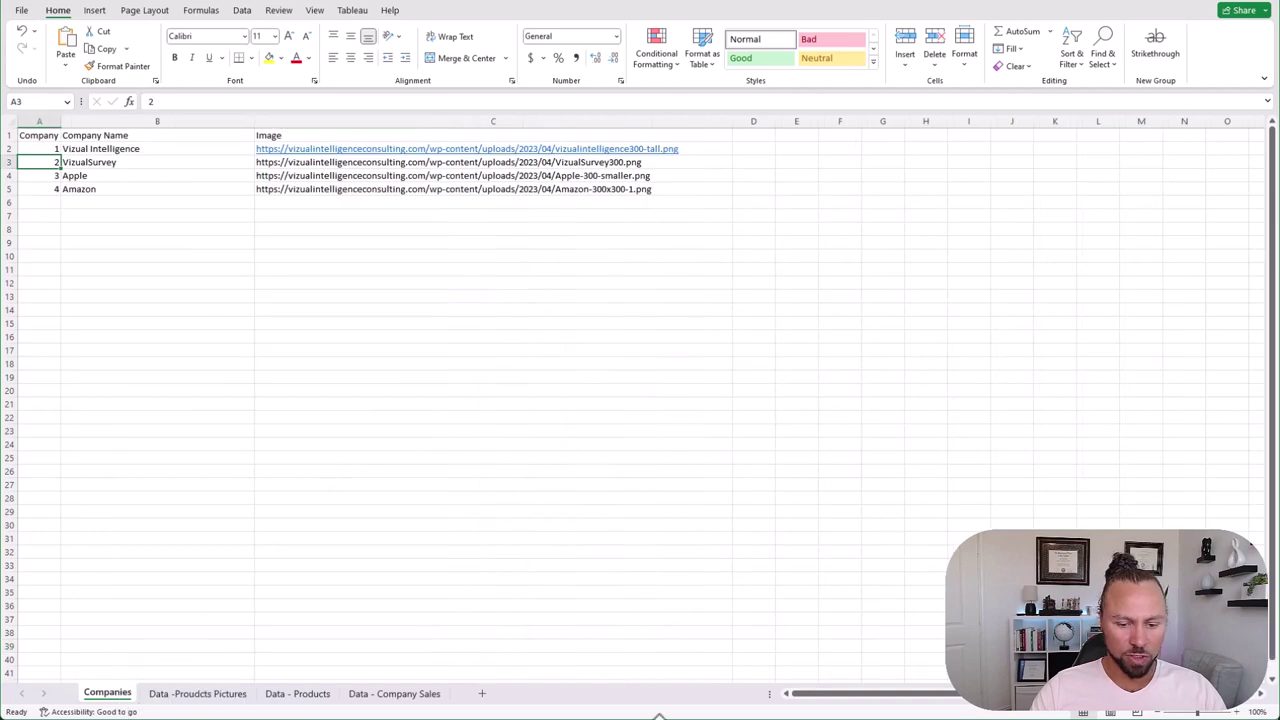
- Switch to Tableau and open the Companies (Image Role Data) data source for editing
click(789, 700)
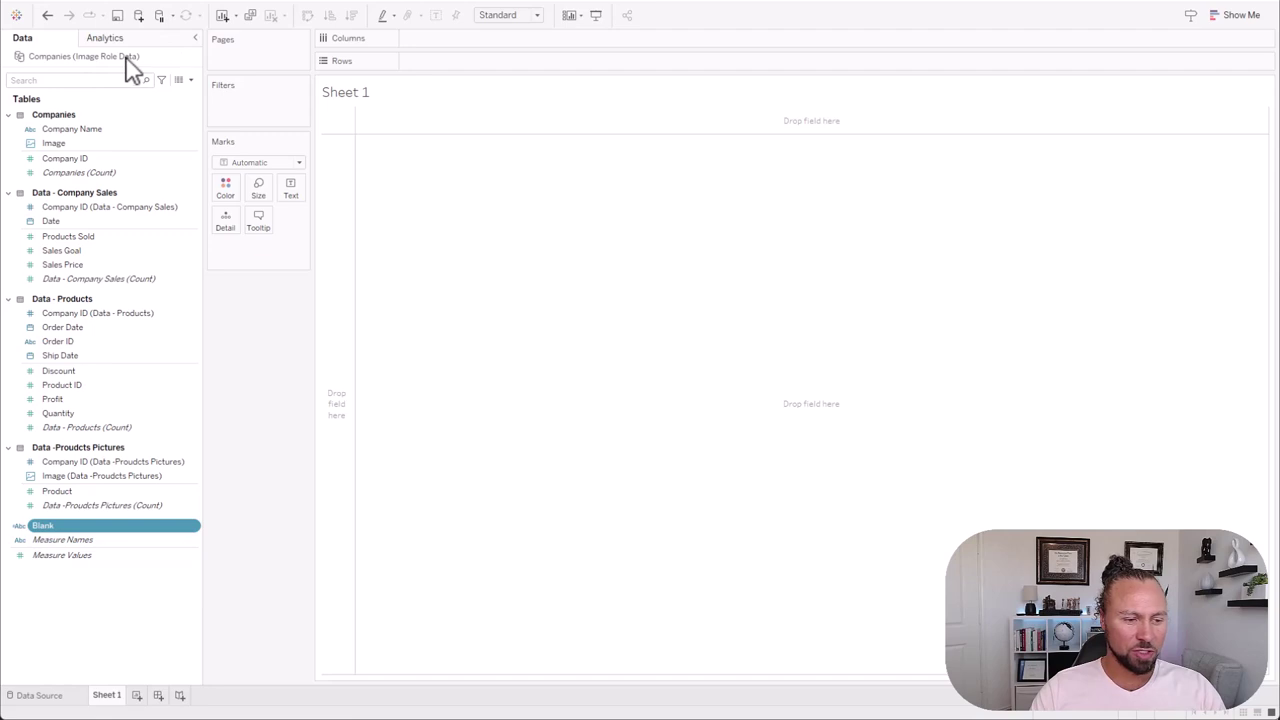
right_click(126, 58)
click(170, 75)
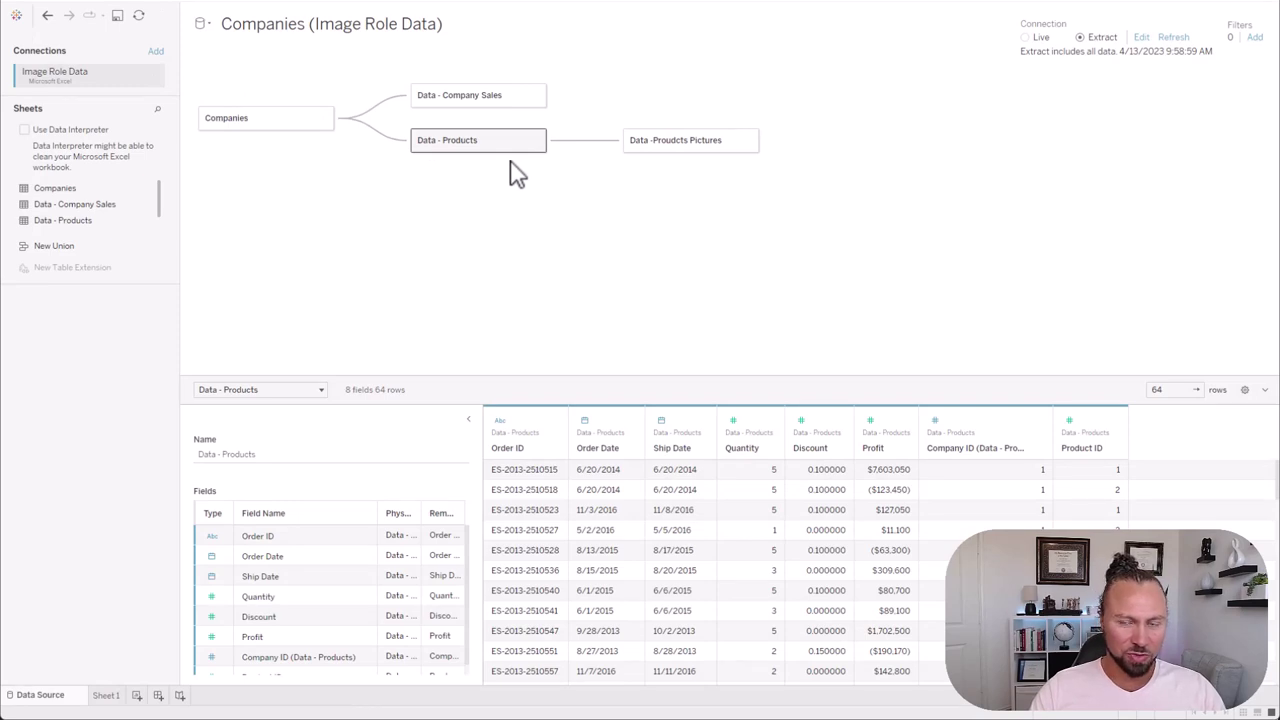
- Inspect the four related tables and the relationships linking Companies, Data - Company Sales, Data - Products and Data -Proudcts Pictures
click(245, 124)
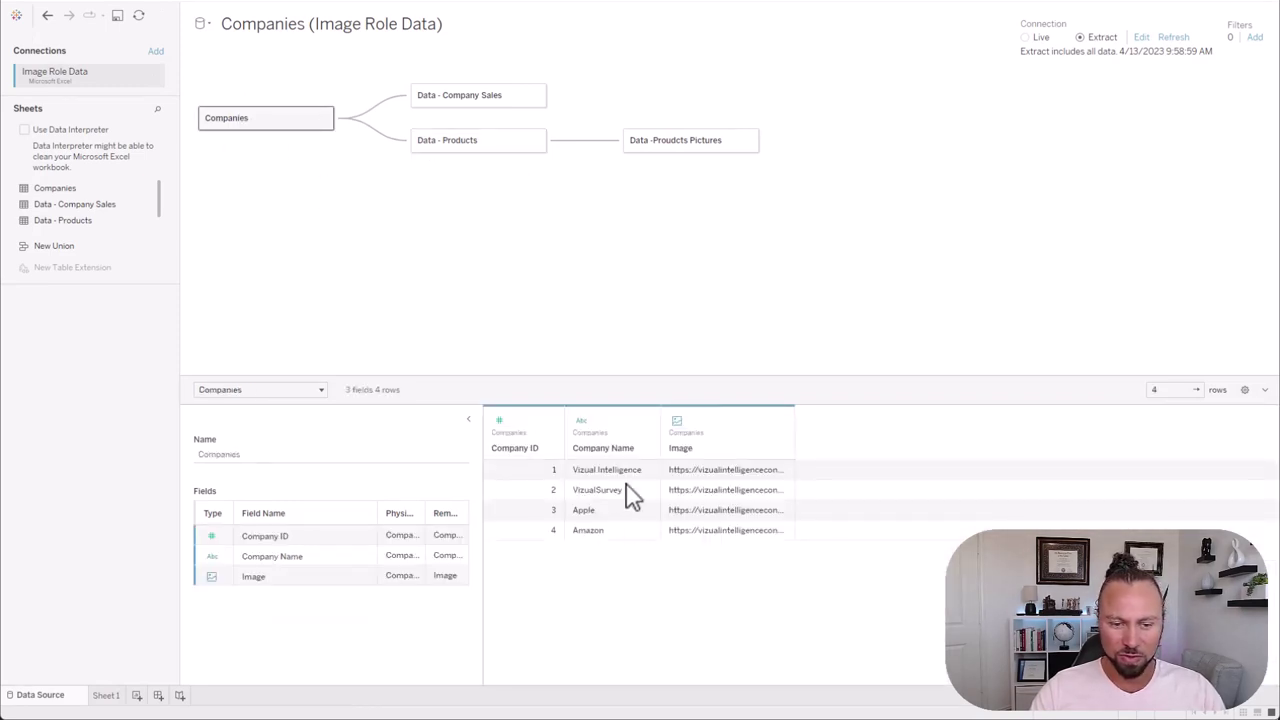
click(480, 106)
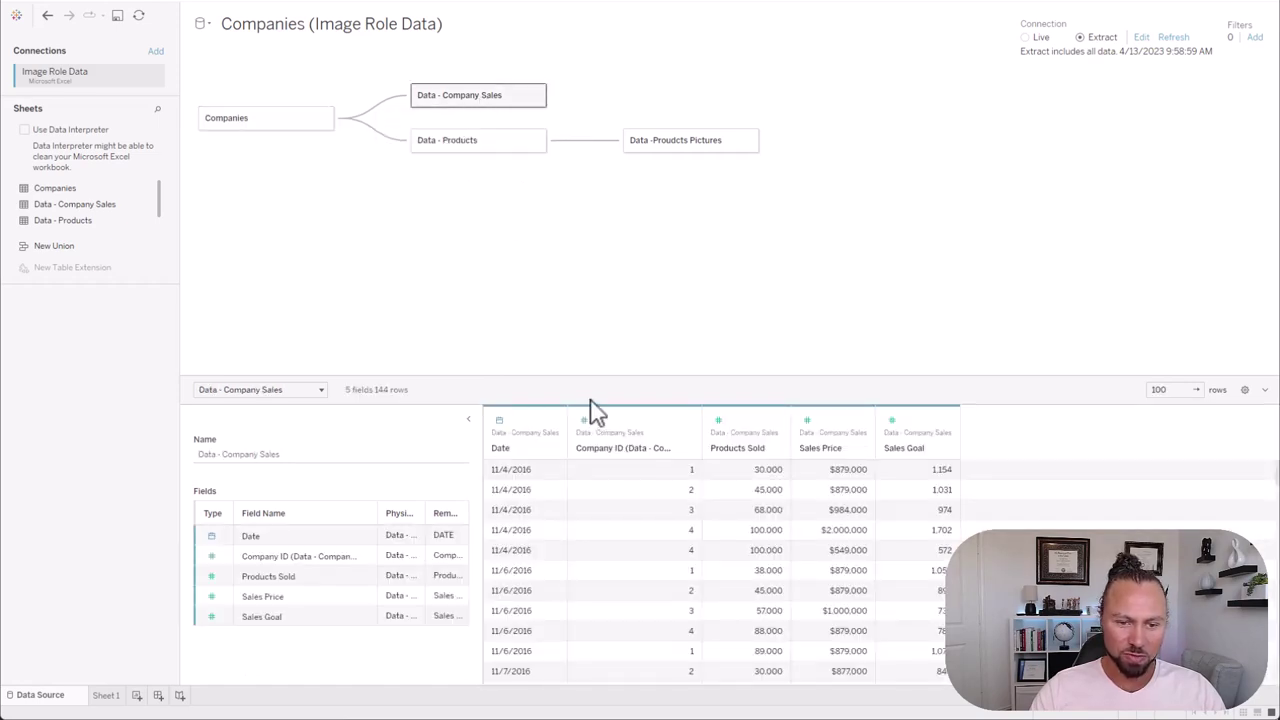
click(383, 118)
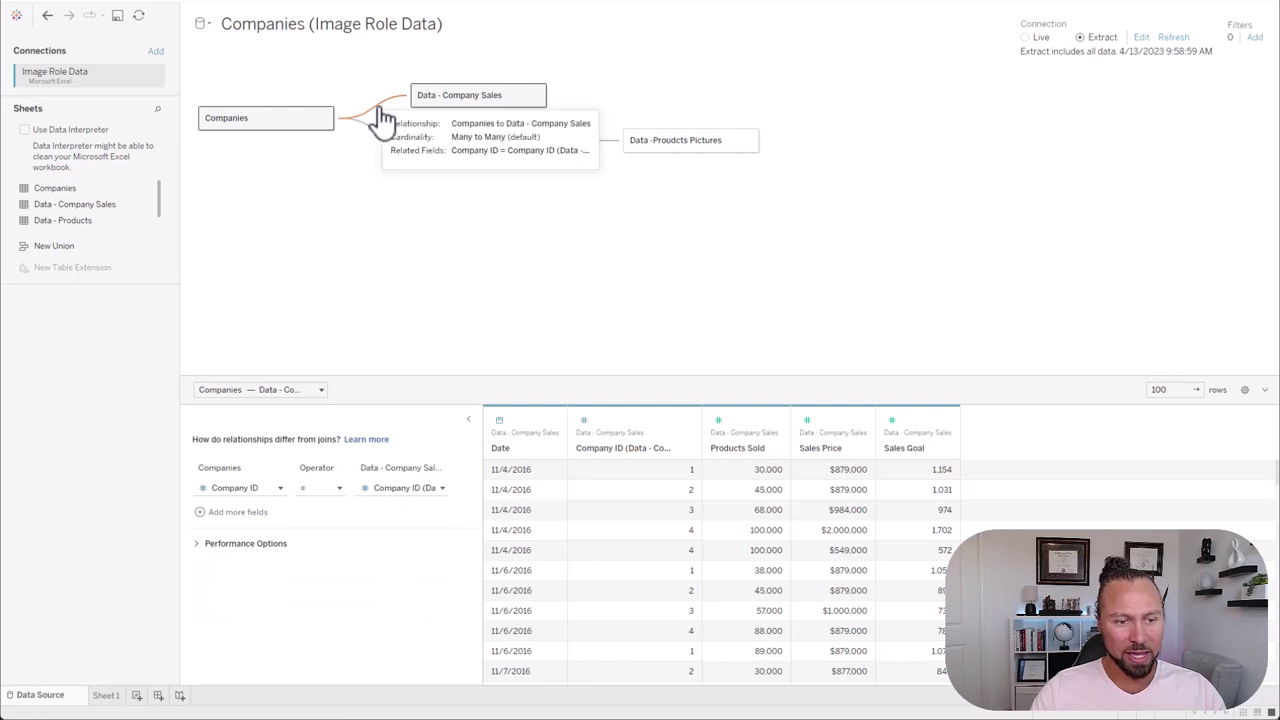
click(490, 143)
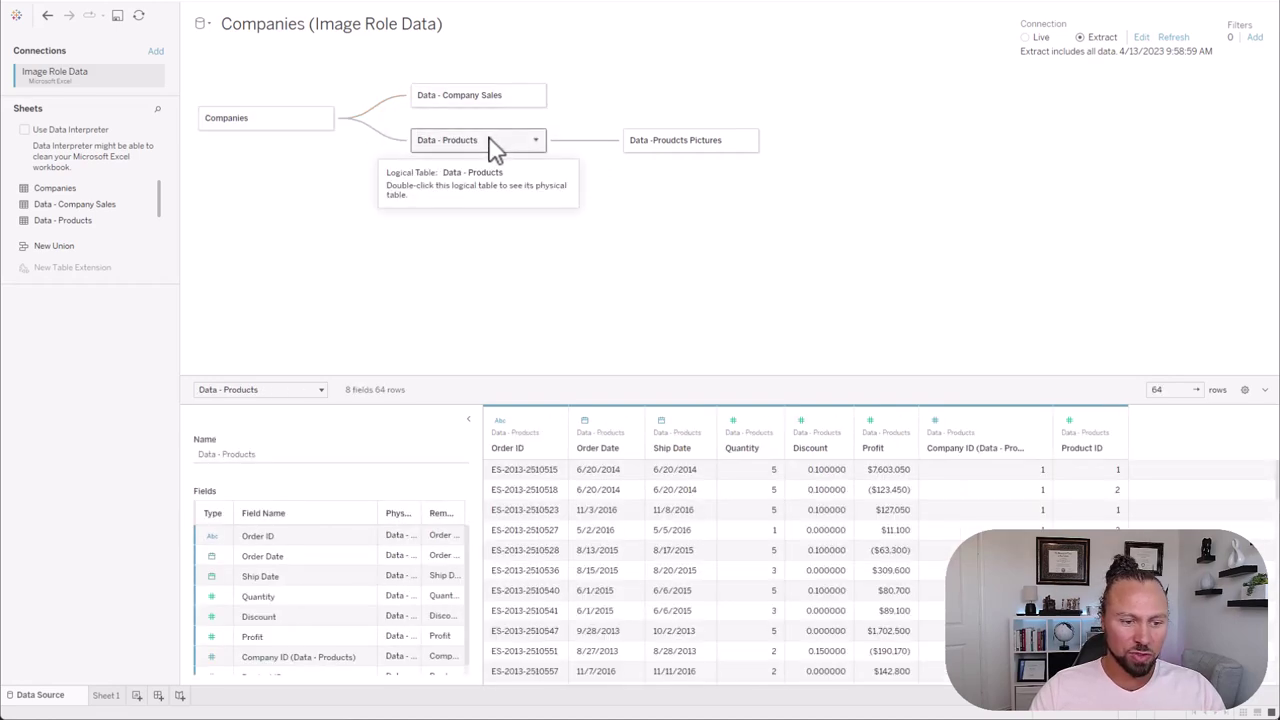
click(392, 150)
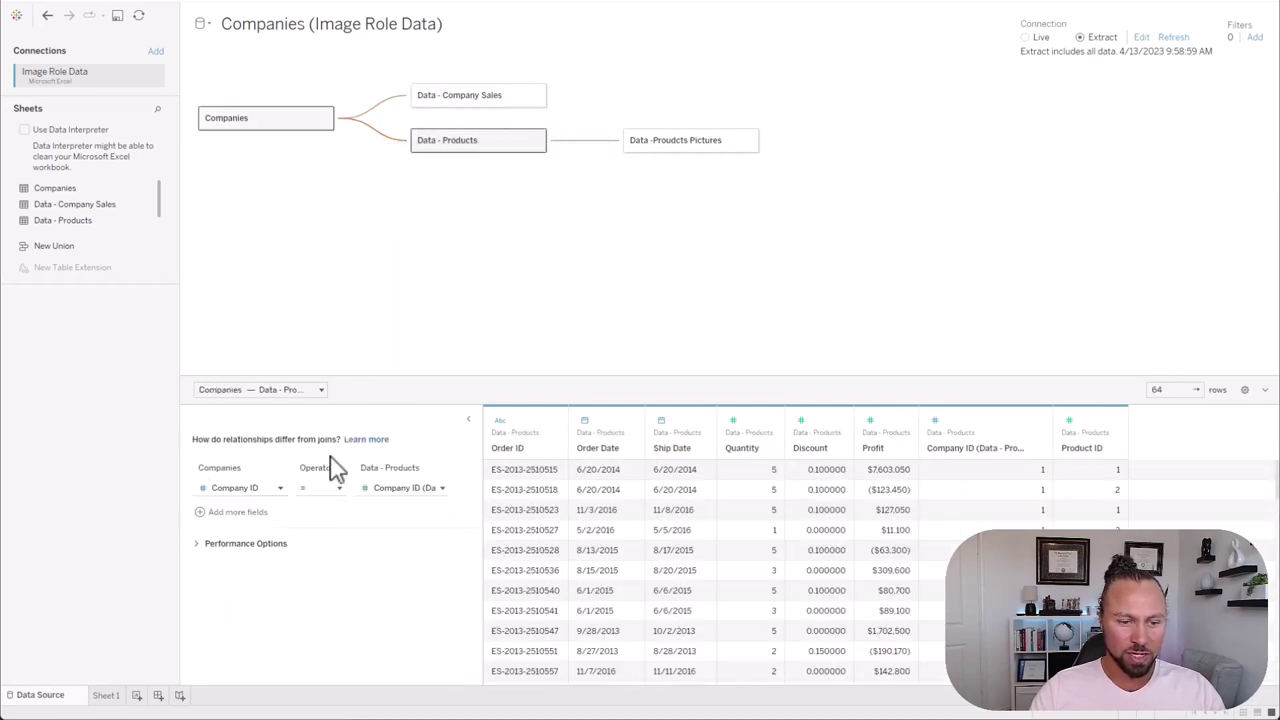
click(687, 144)
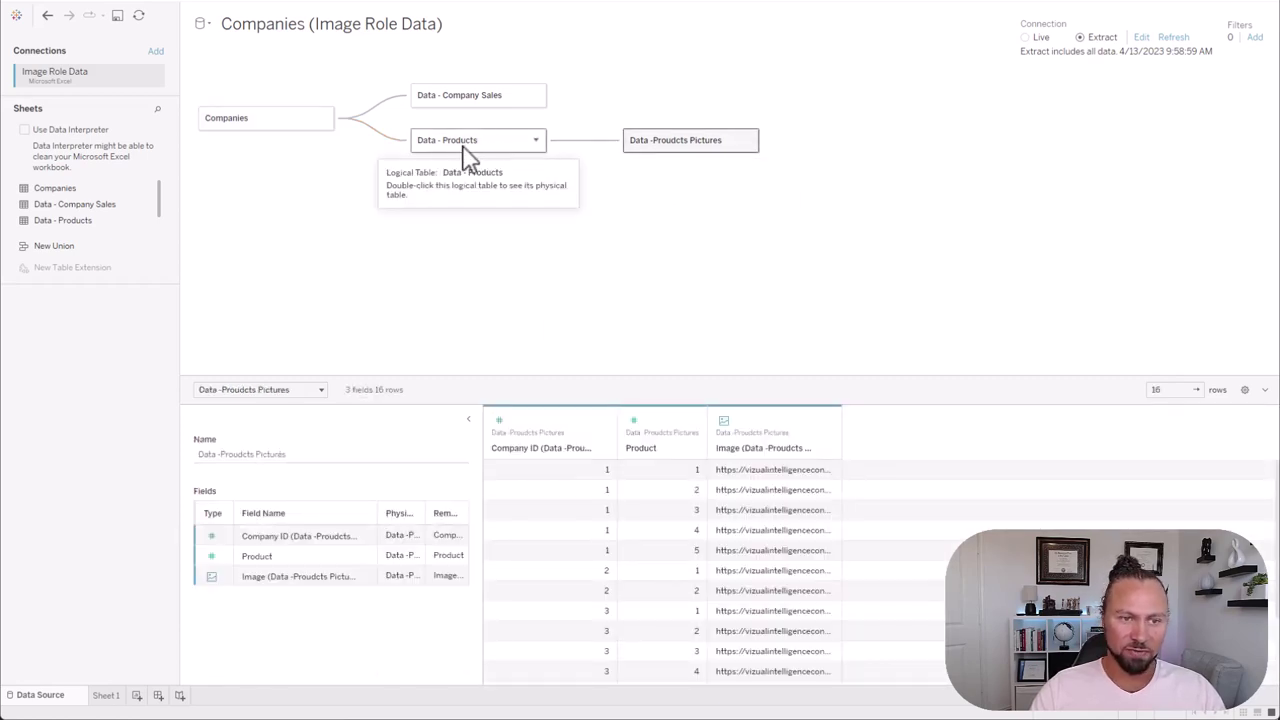
click(583, 146)
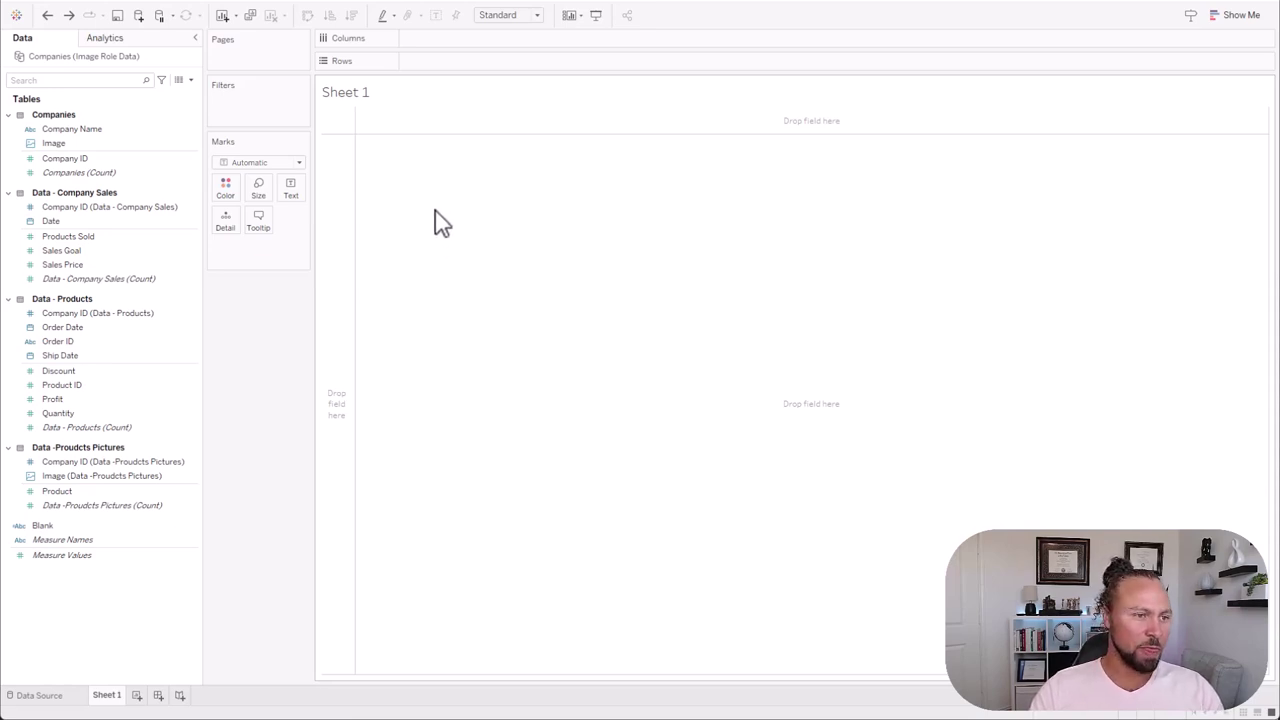
- Remove the image role from the Image field in the Companies table
click(78, 145)
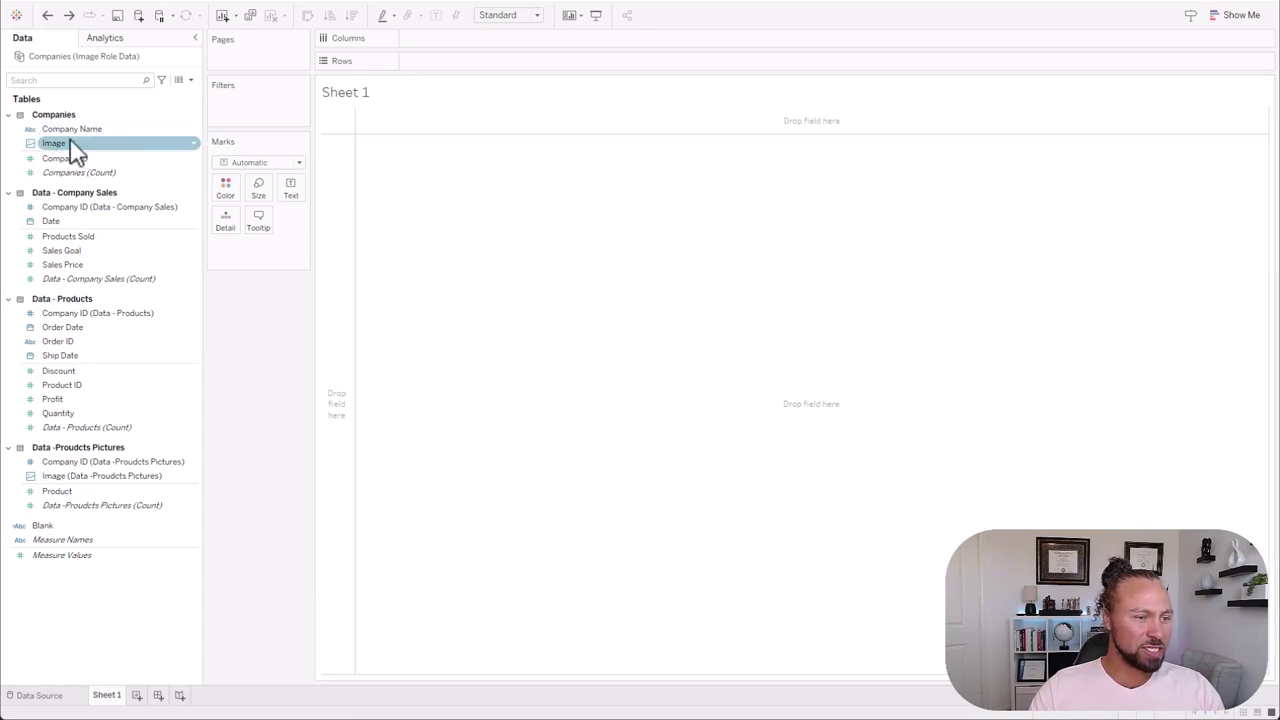
click(40, 146)
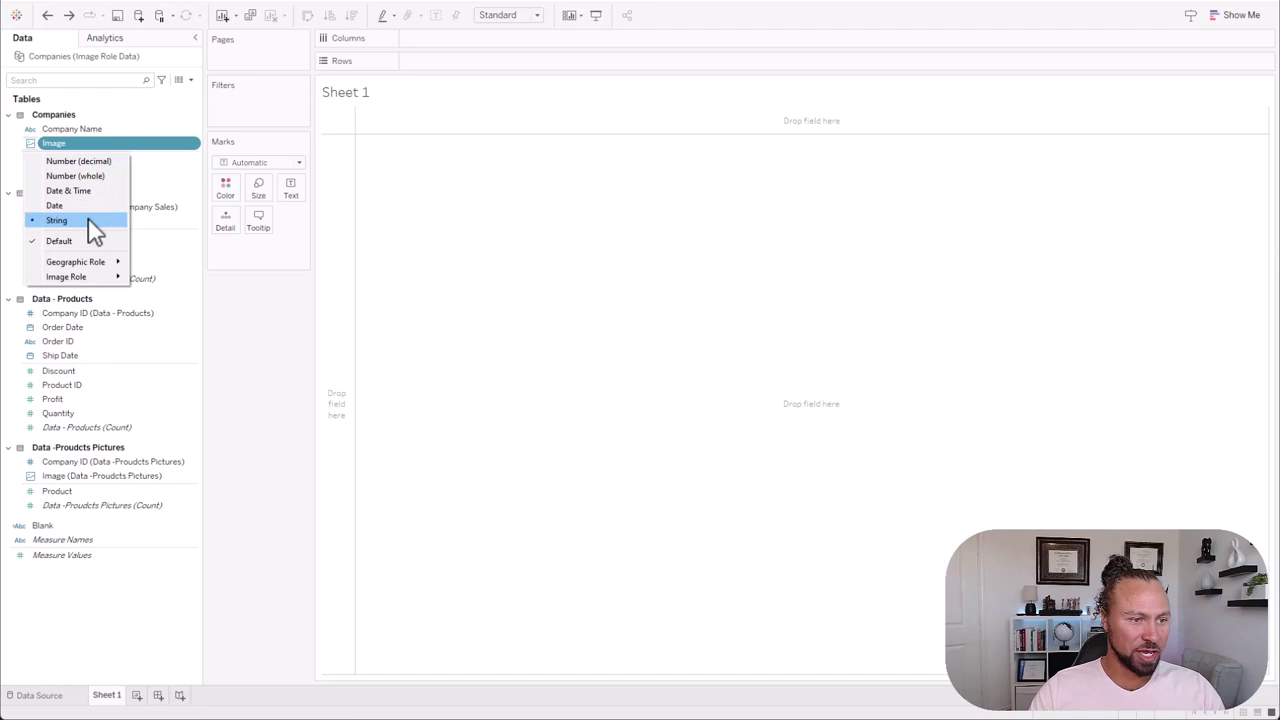
mouse_move(100, 280)
click(157, 277)
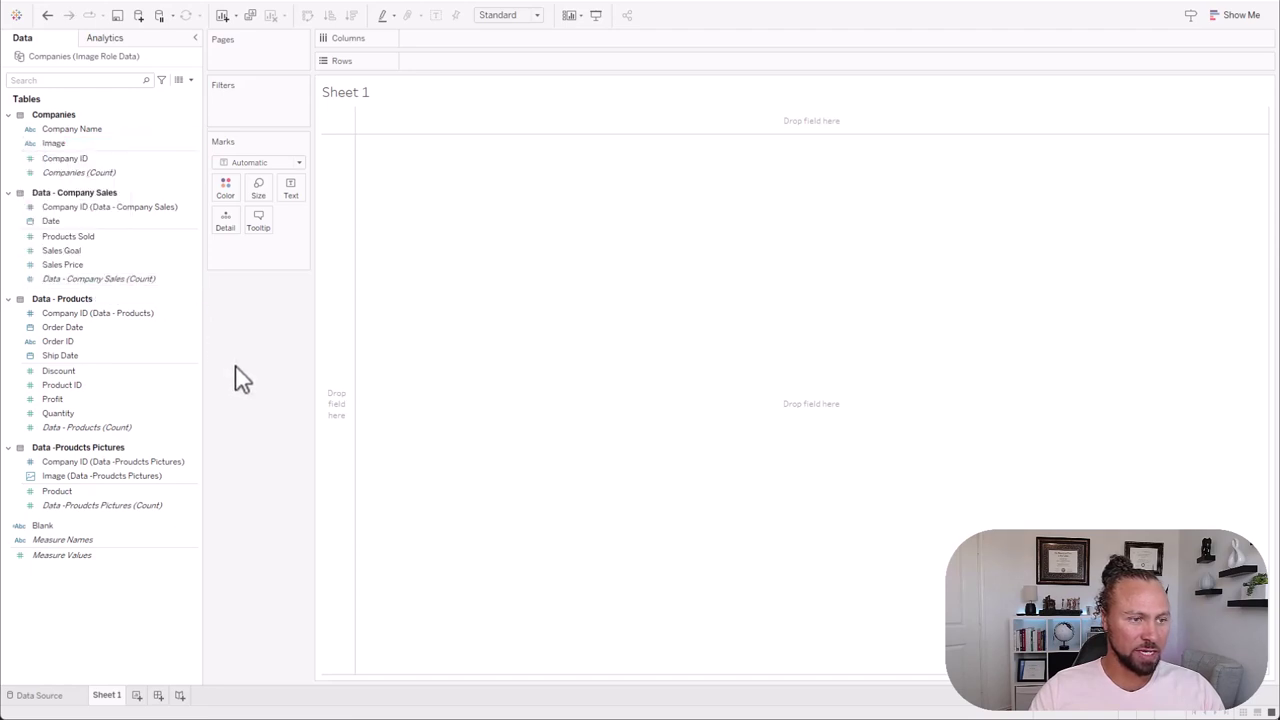
- Assign the URL image role to the Image field in the Companies table
click(138, 163)
click(52, 146)
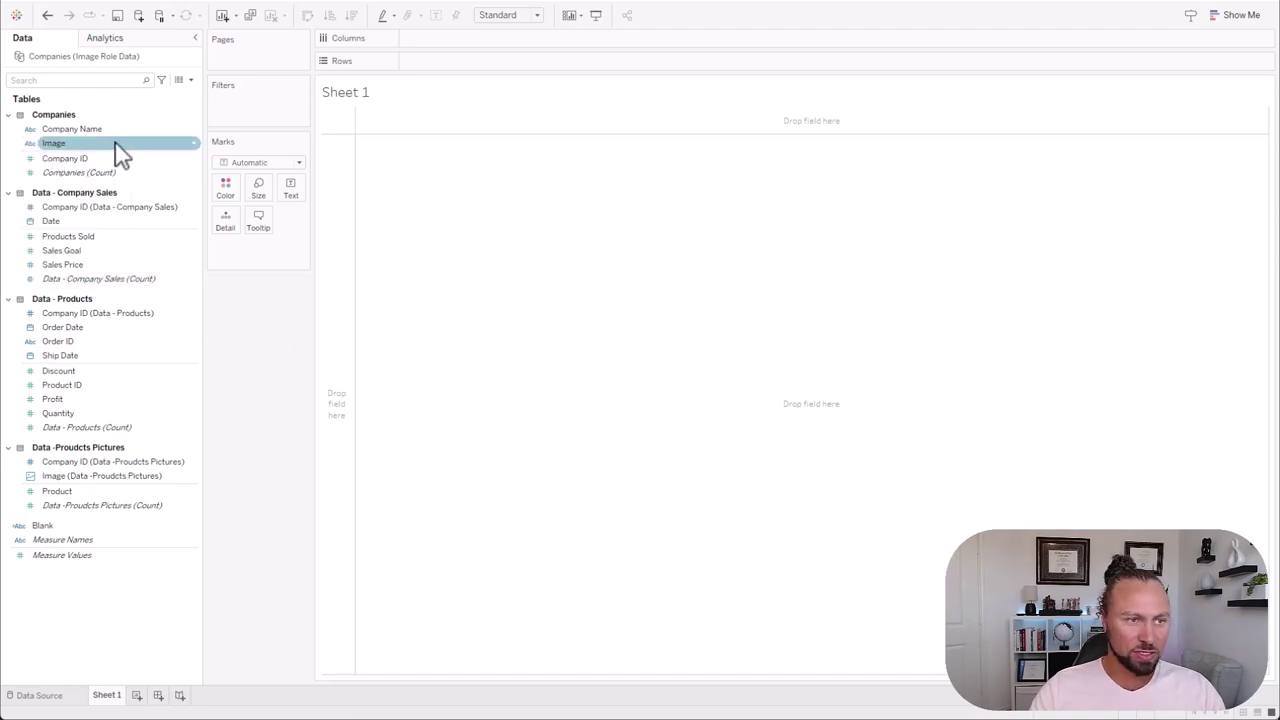
click(52, 147)
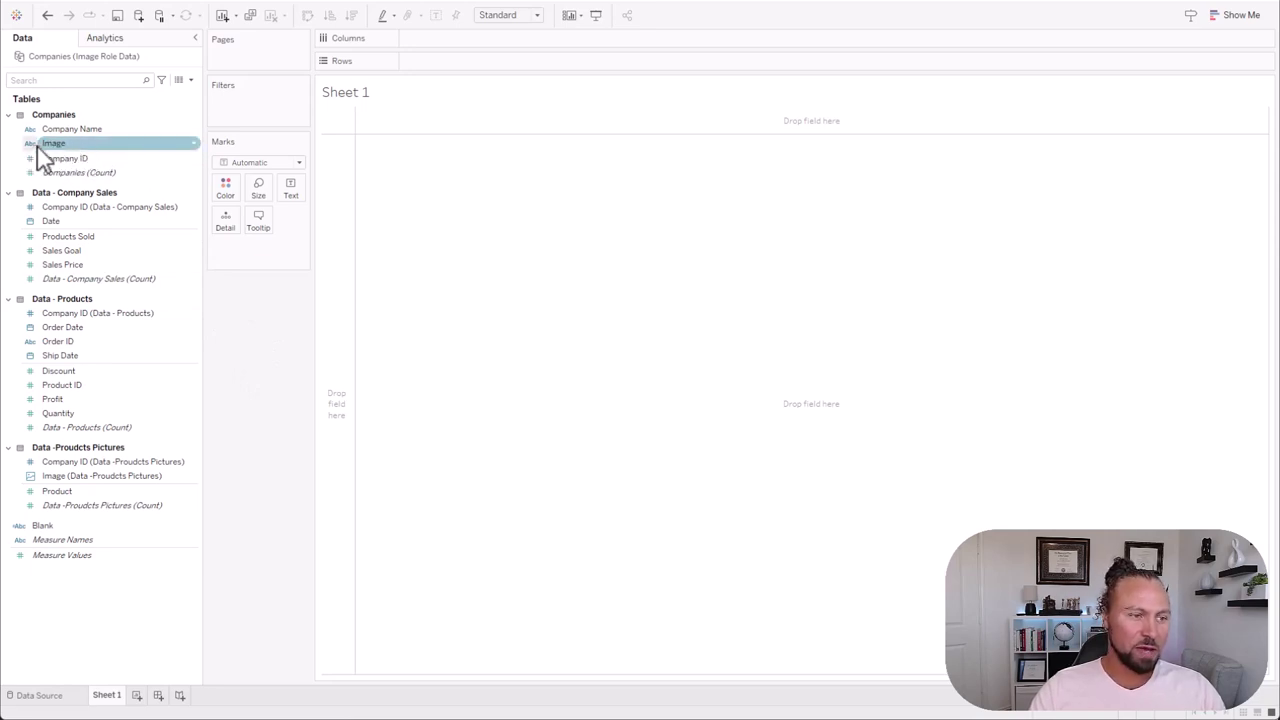
click(31, 144)
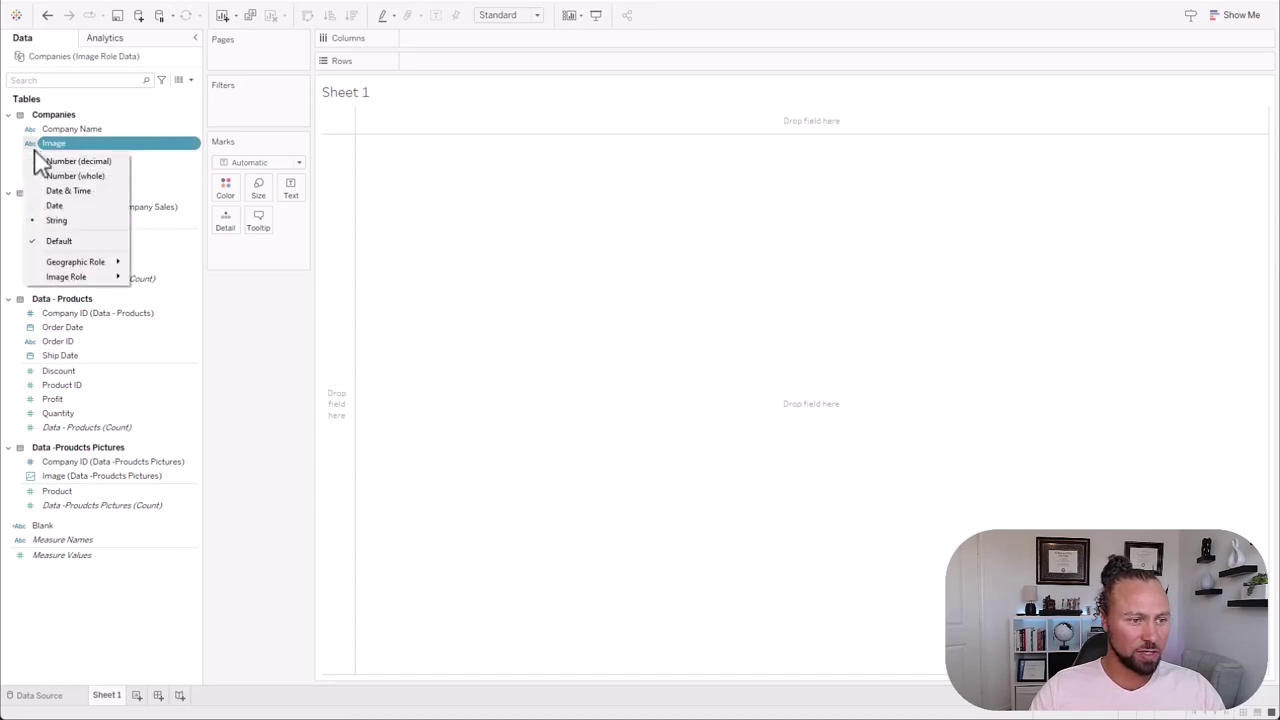
mouse_move(80, 280)
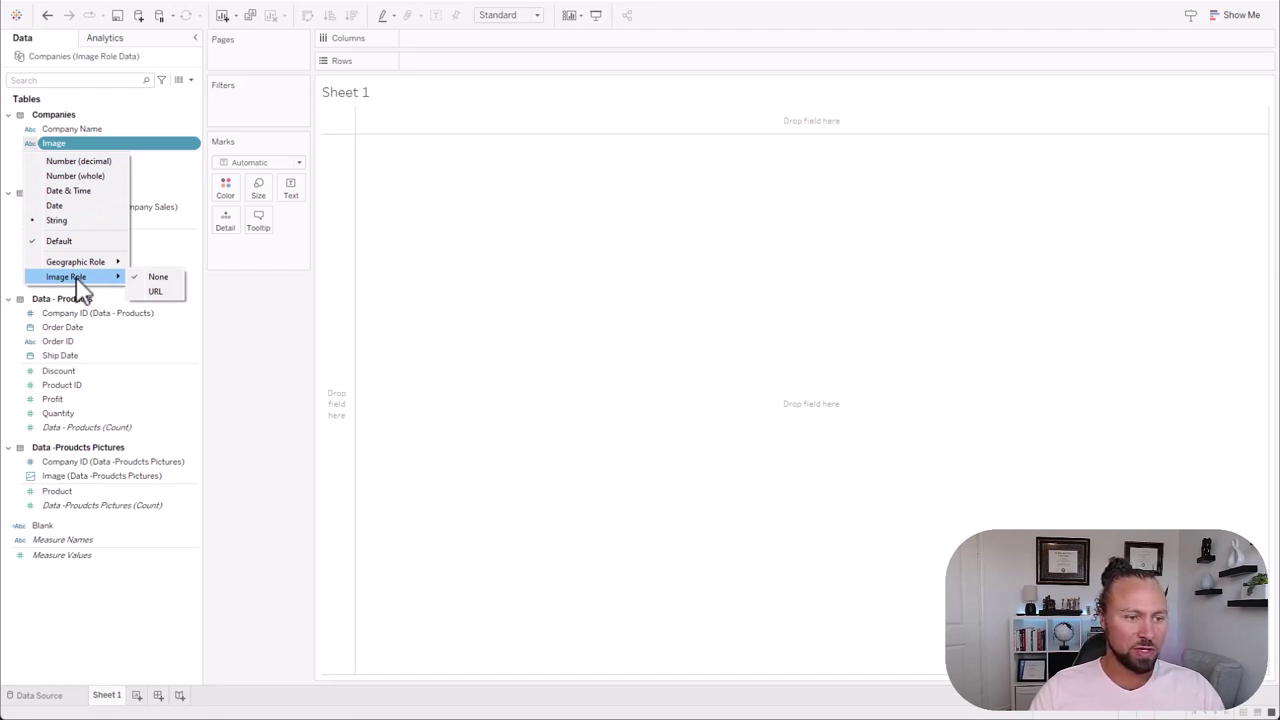
click(157, 292)
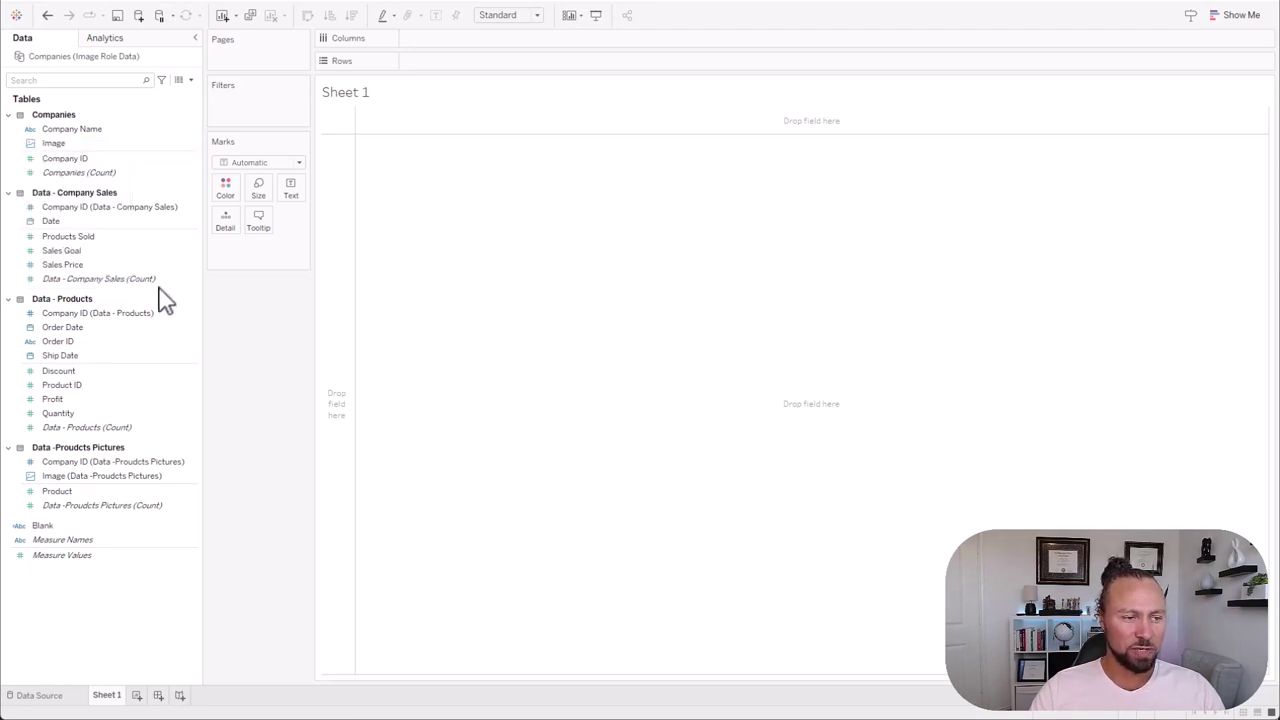
- Show the Companies table's Image field as rows on Sheet 1 and fit the sheet to Entire View
click(38, 146)
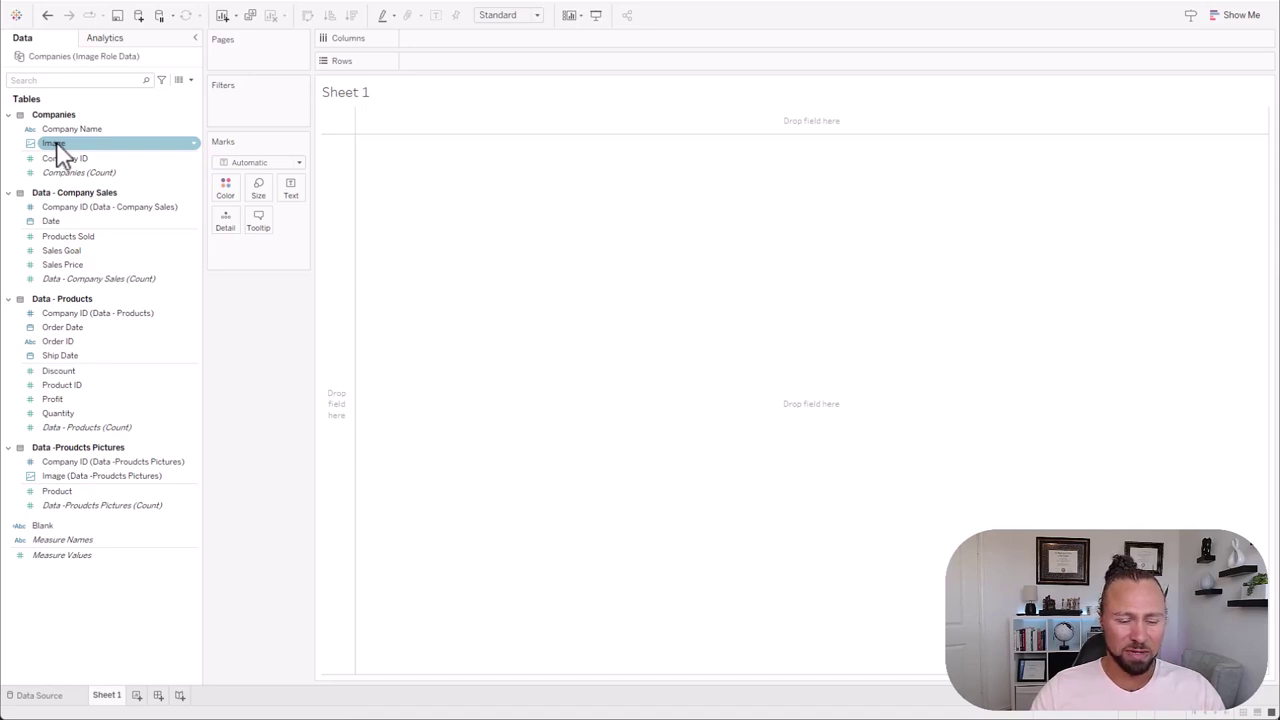
drag(56, 145, 466, 58)
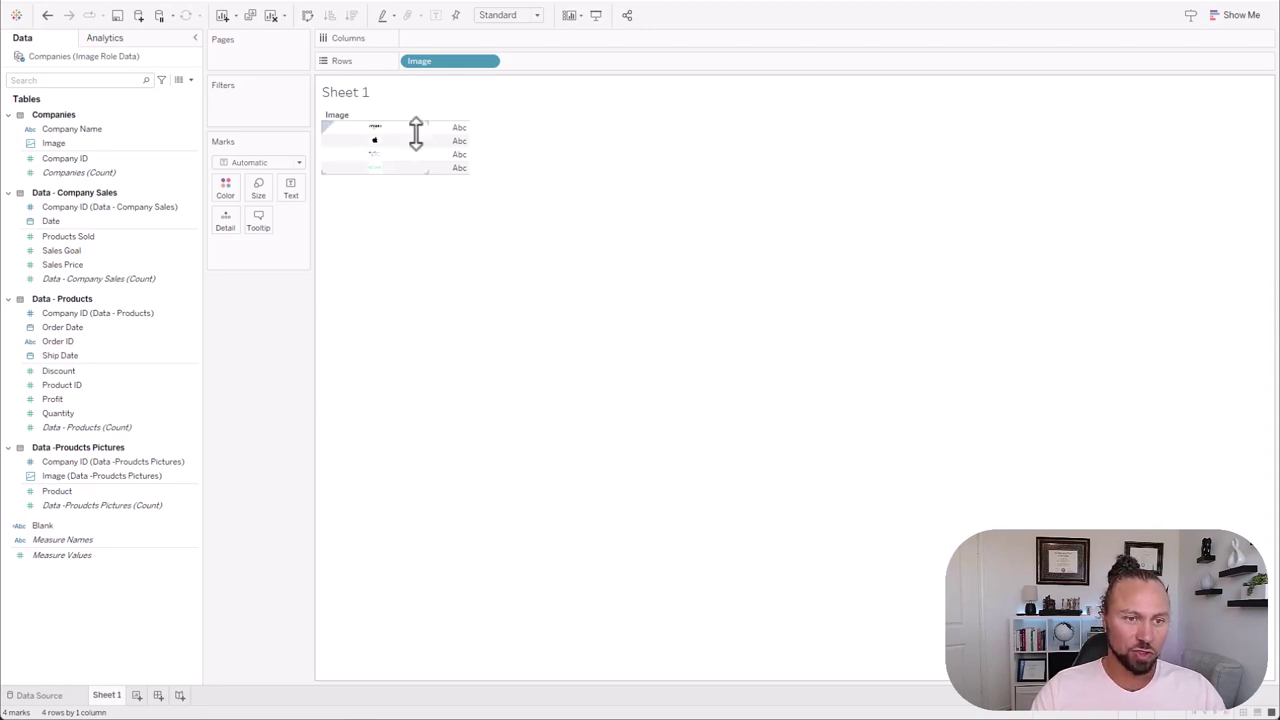
click(500, 15)
click(508, 63)
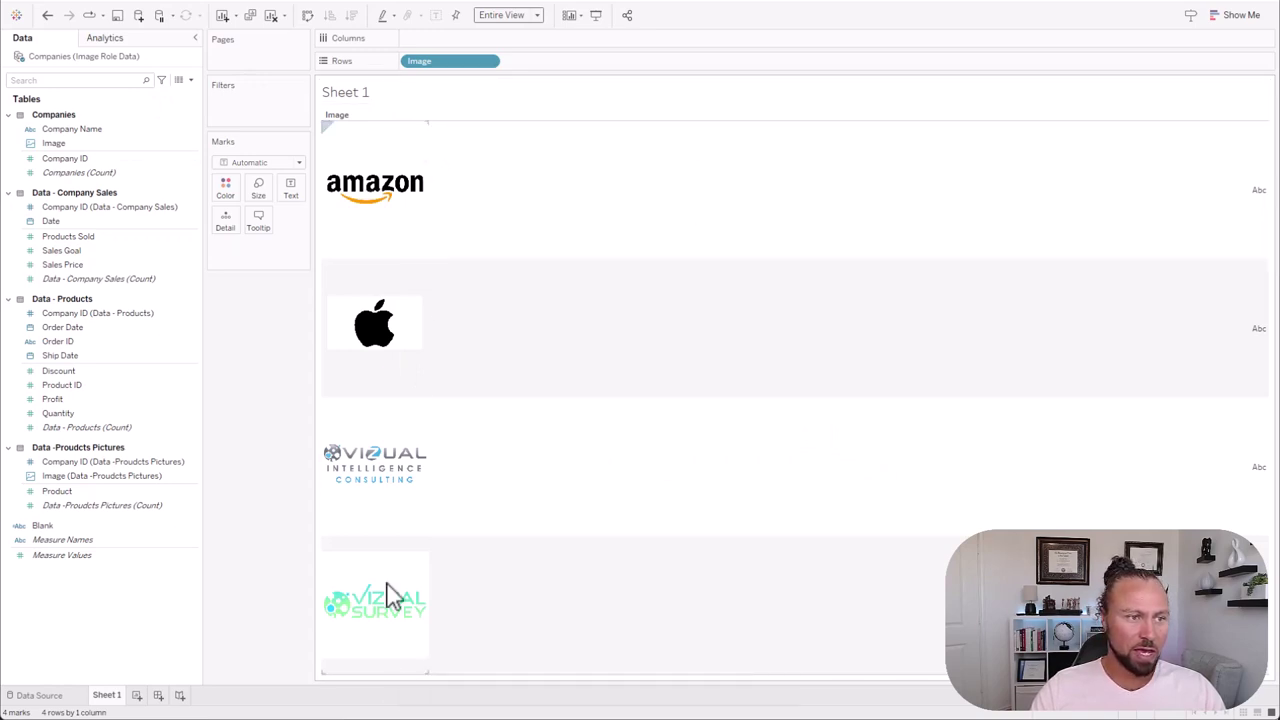
- Add Company Name to the rows beside the logos to check which company each represents, and remove it again
drag(75, 131, 540, 64)
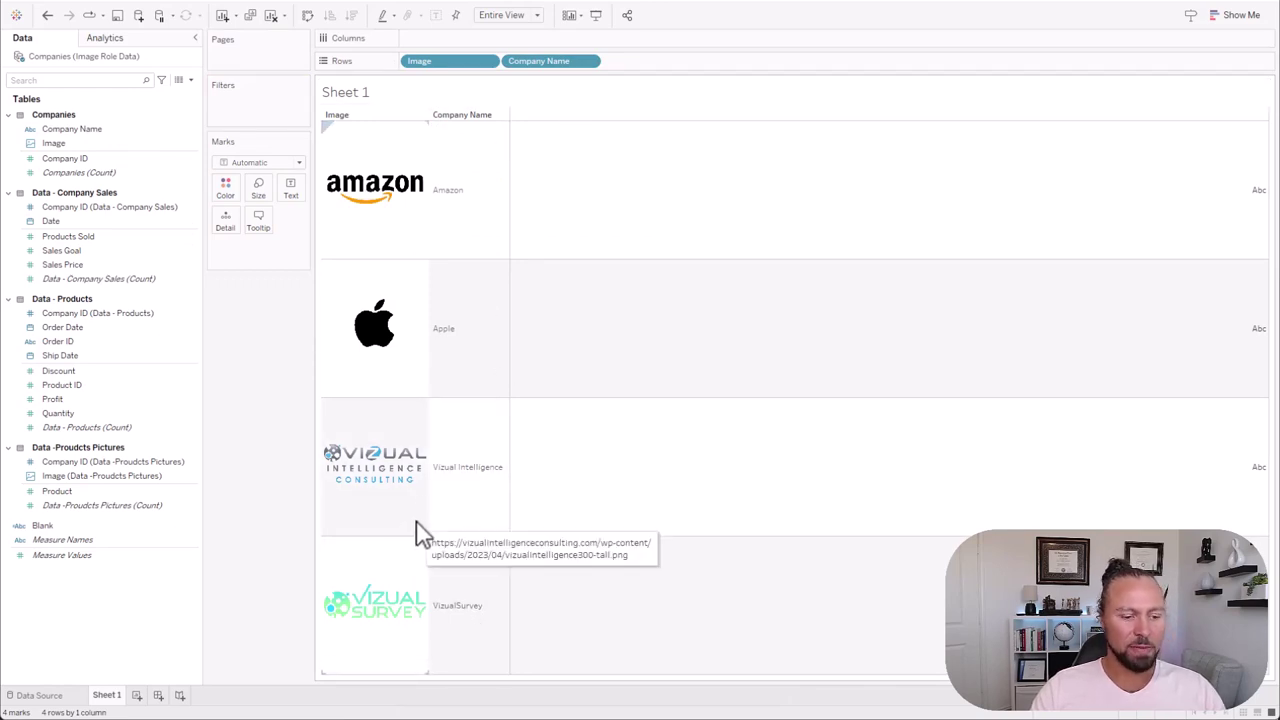
drag(552, 68, 255, 346)
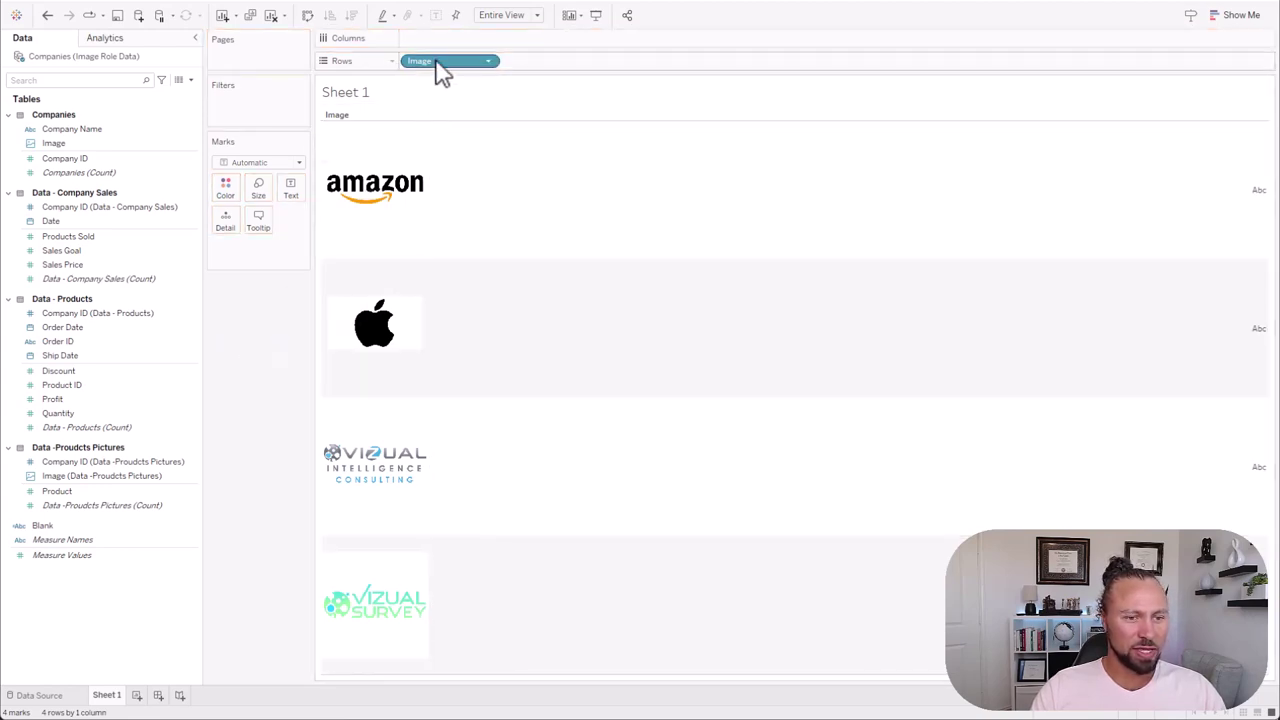
mouse_move(404, 208)
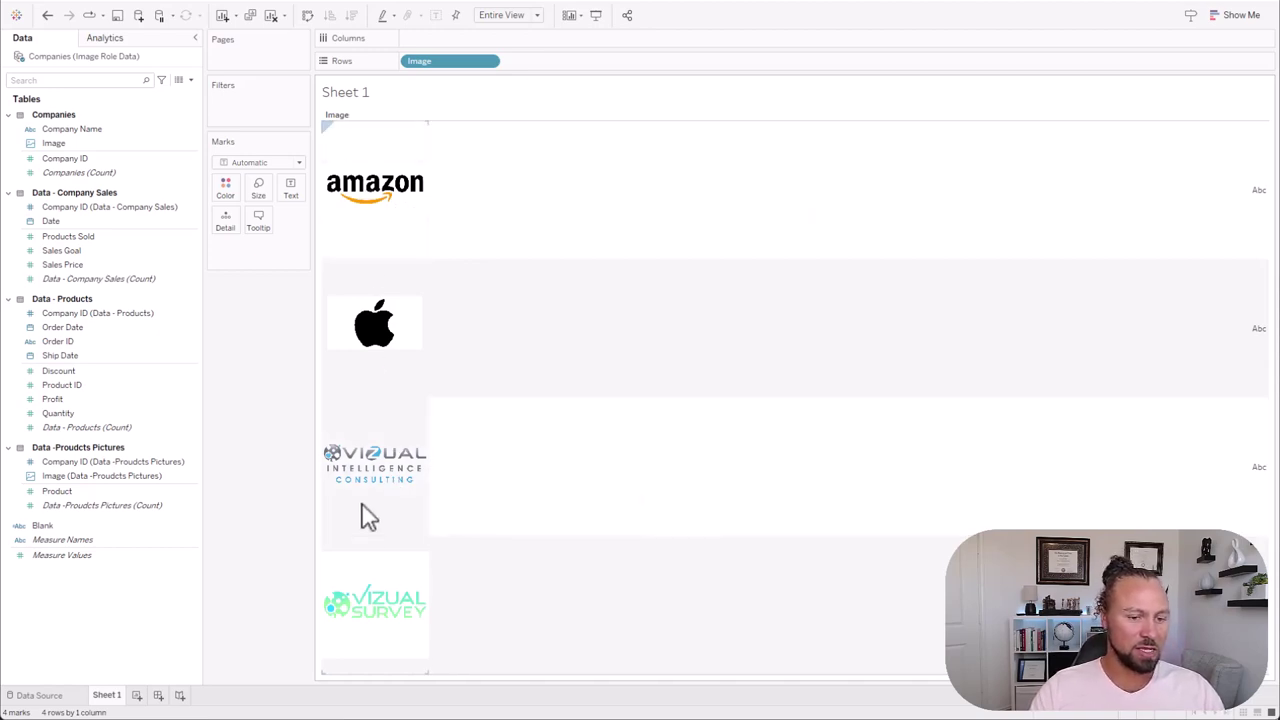
mouse_move(386, 546)
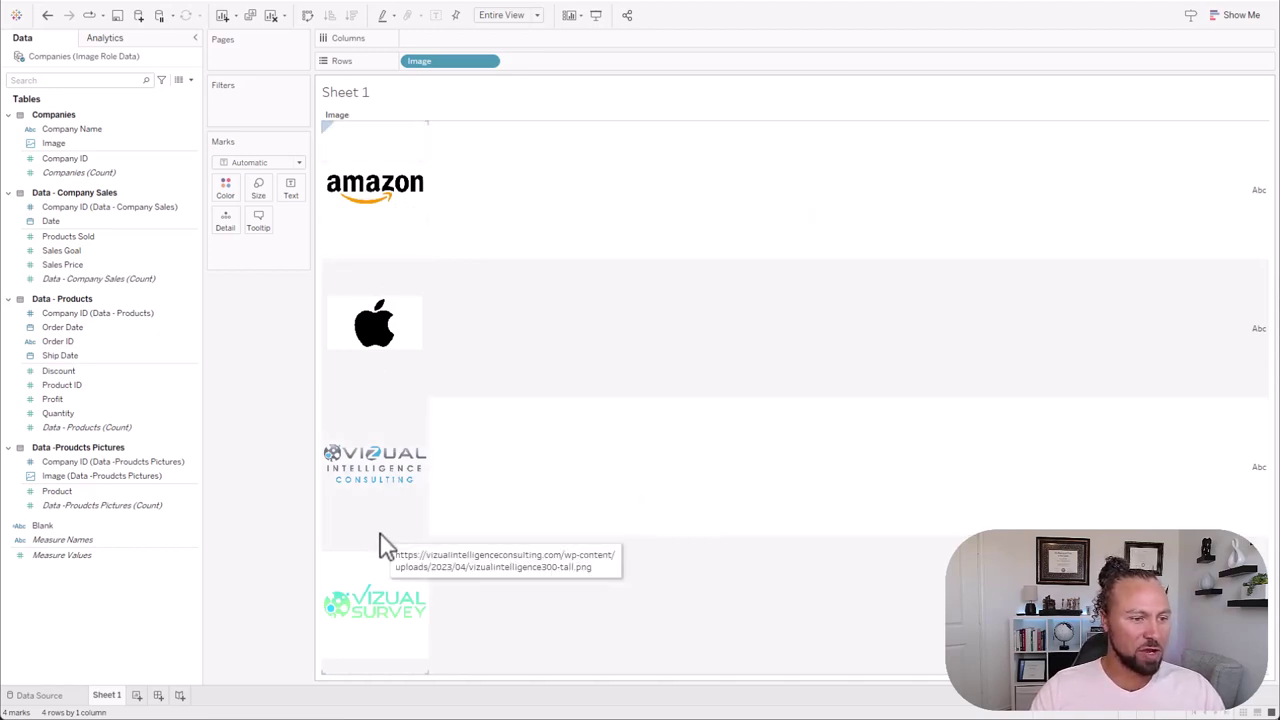
- Add Sales Price by company image as a horizontal bar chart fitted to Entire View
click(68, 266)
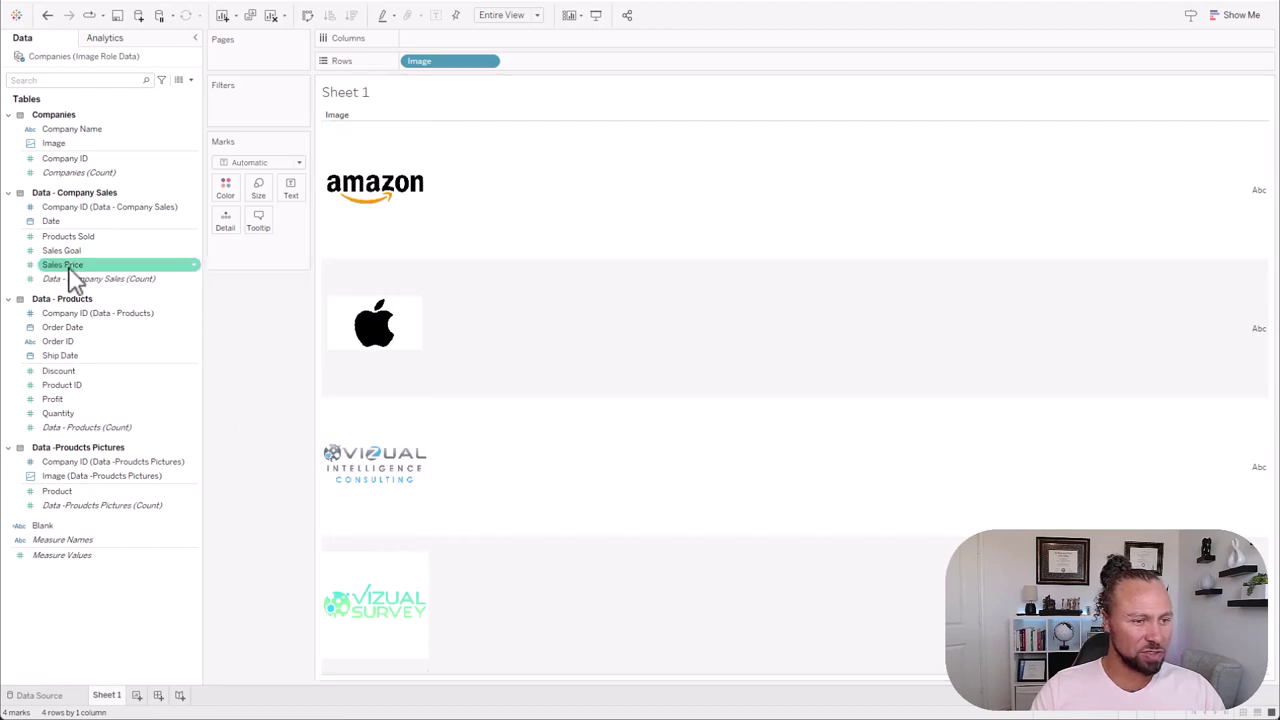
drag(63, 271, 951, 258)
mouse_move(1155, 245)
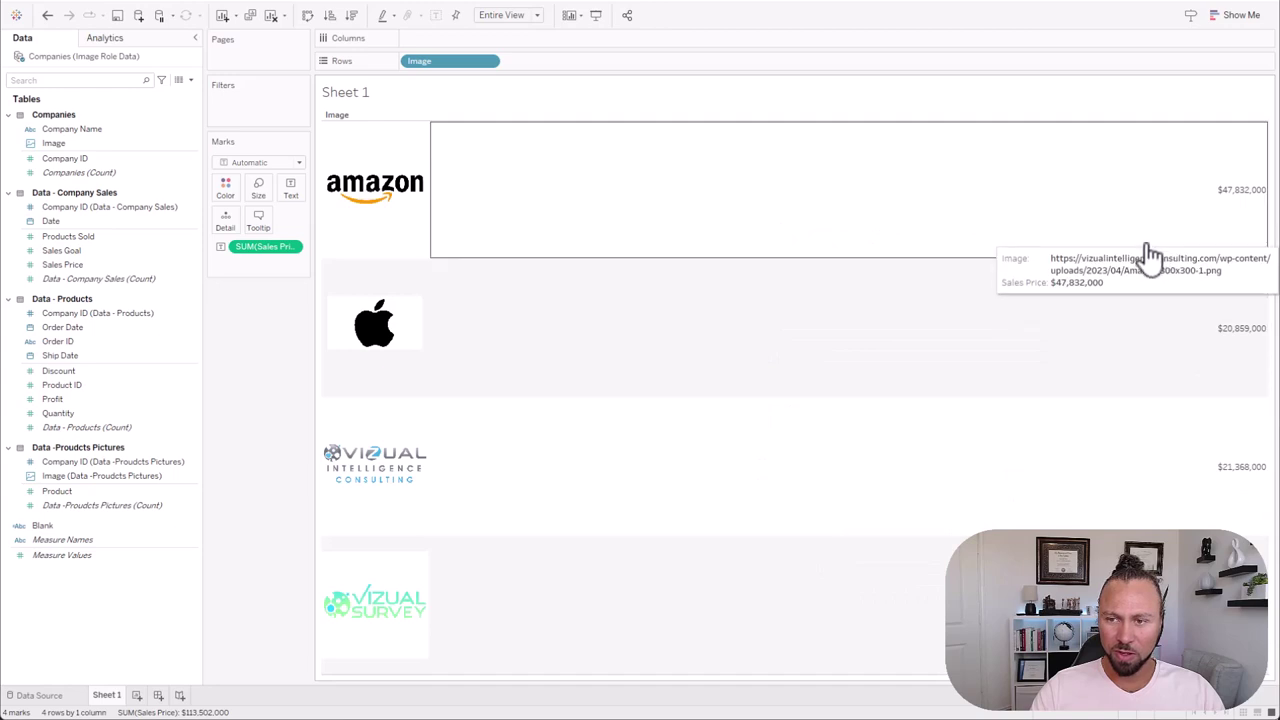
click(1245, 17)
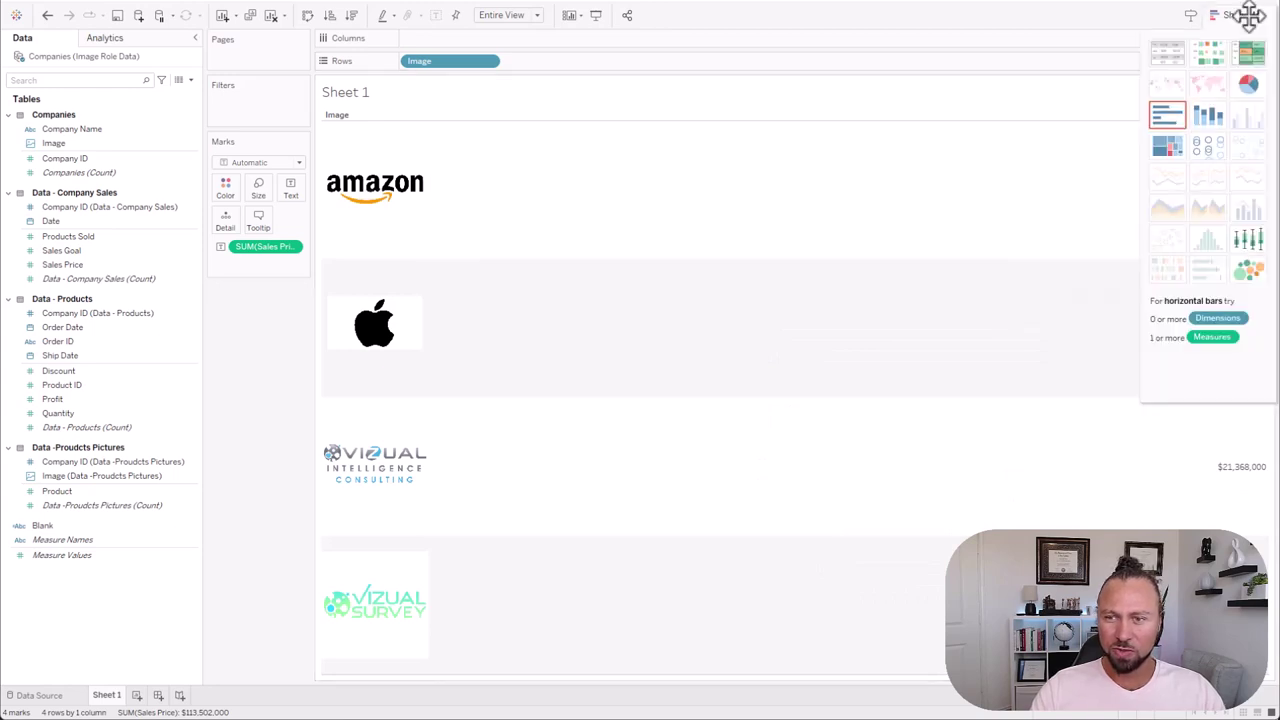
click(1178, 122)
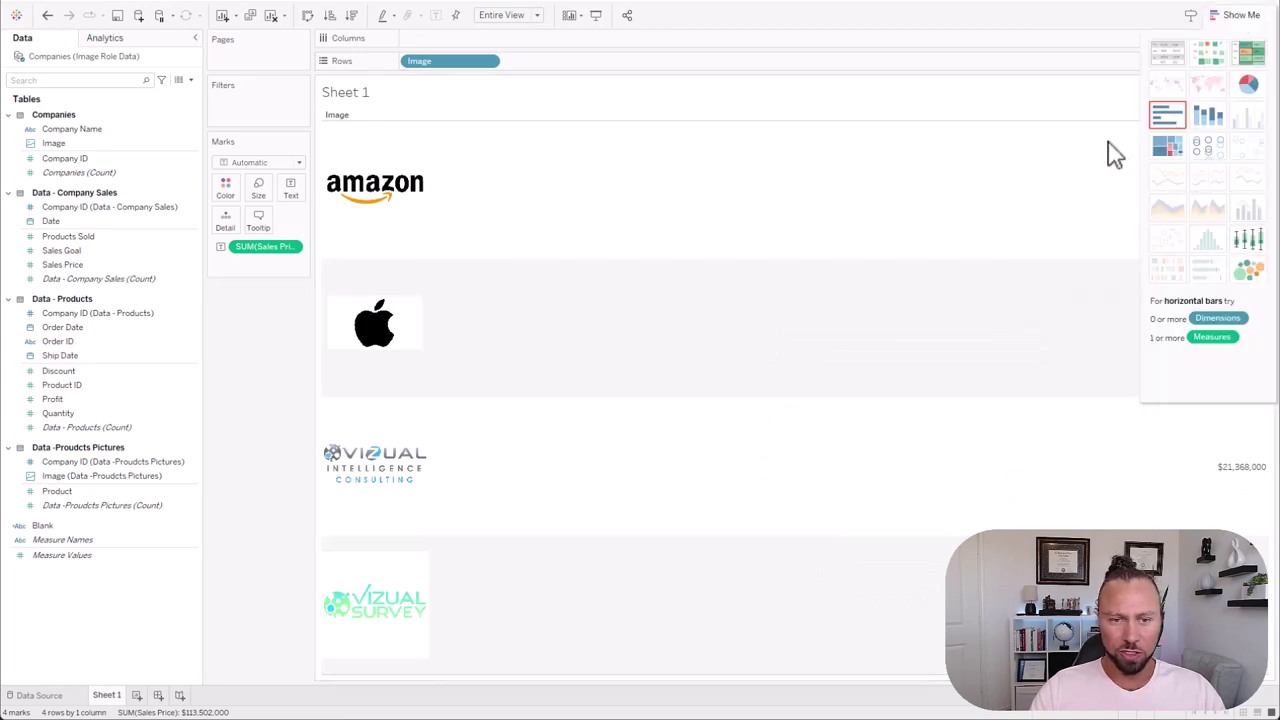
click(1245, 14)
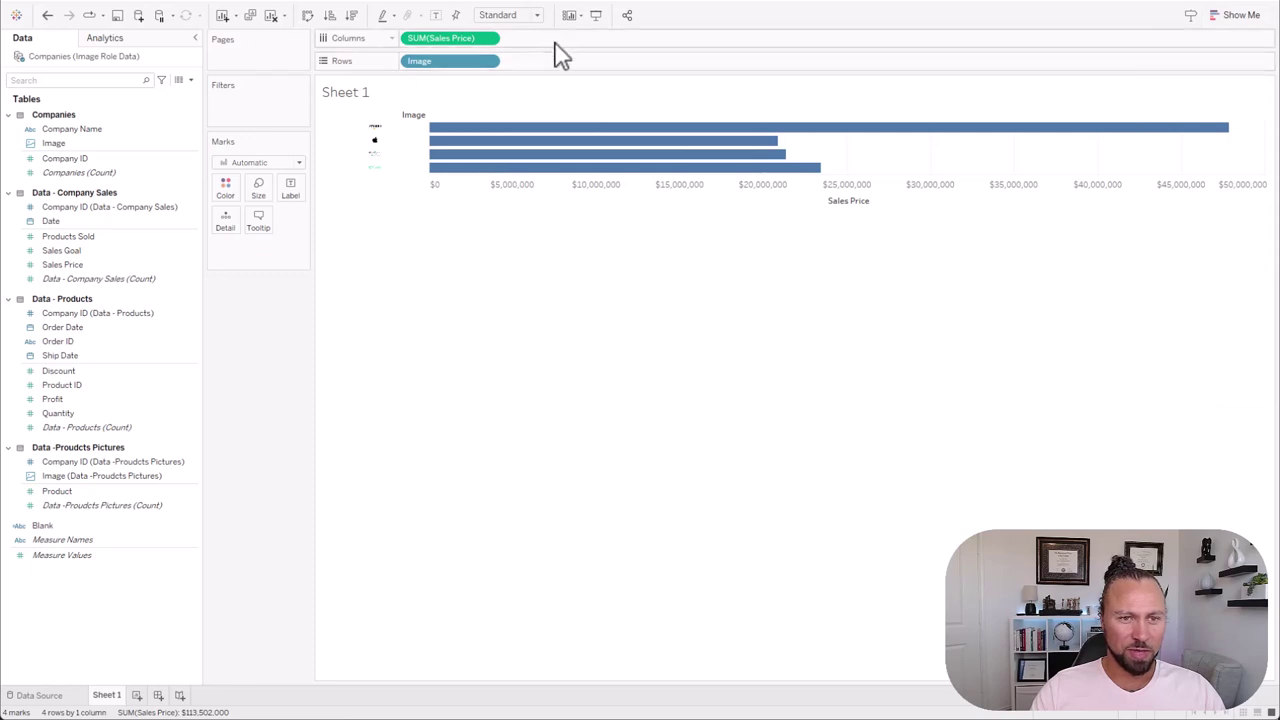
click(520, 15)
click(514, 77)
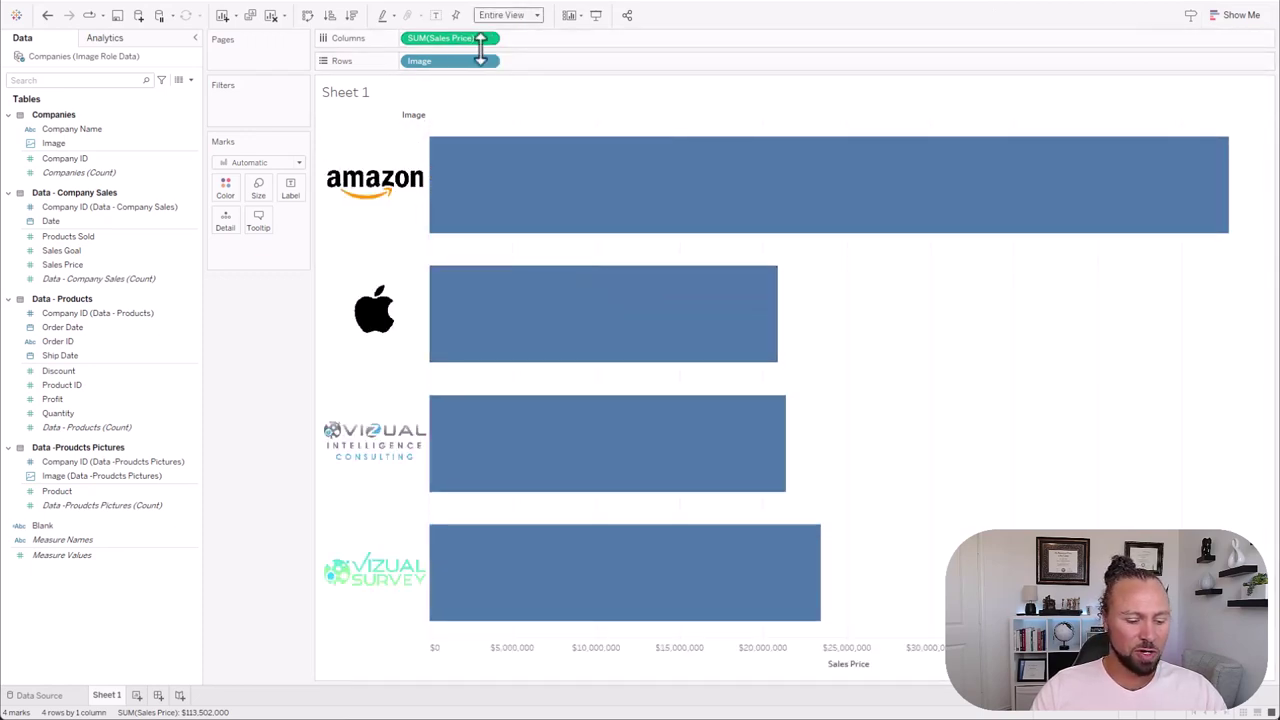
- Label the bars with the sum of Sales Price and sort the companies by it in descending order
drag(468, 38, 300, 203)
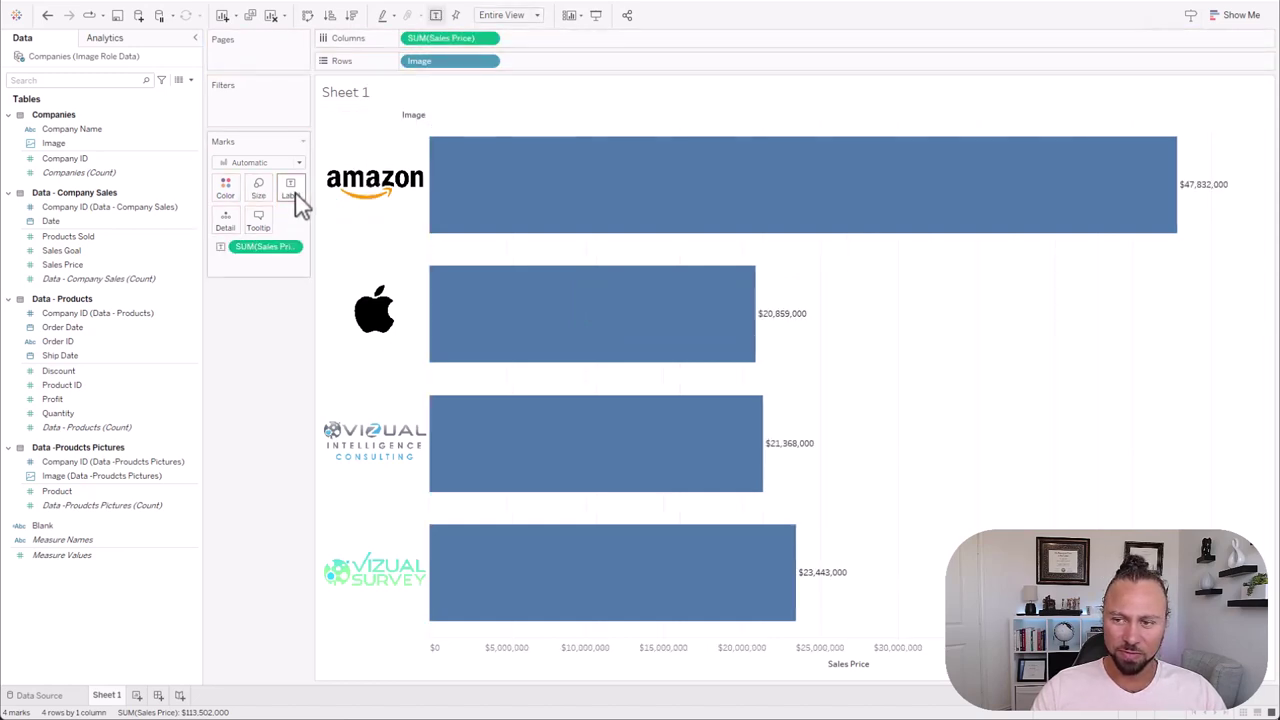
mouse_move(742, 229)
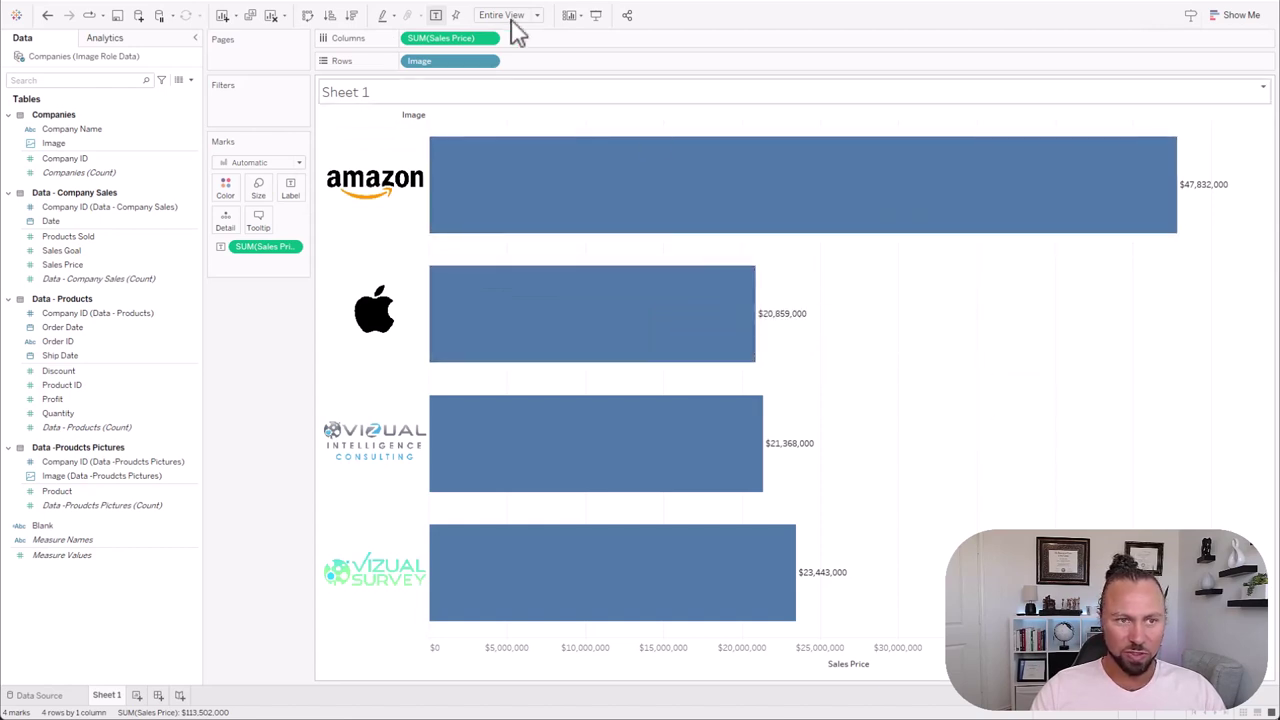
click(351, 15)
mouse_move(465, 240)
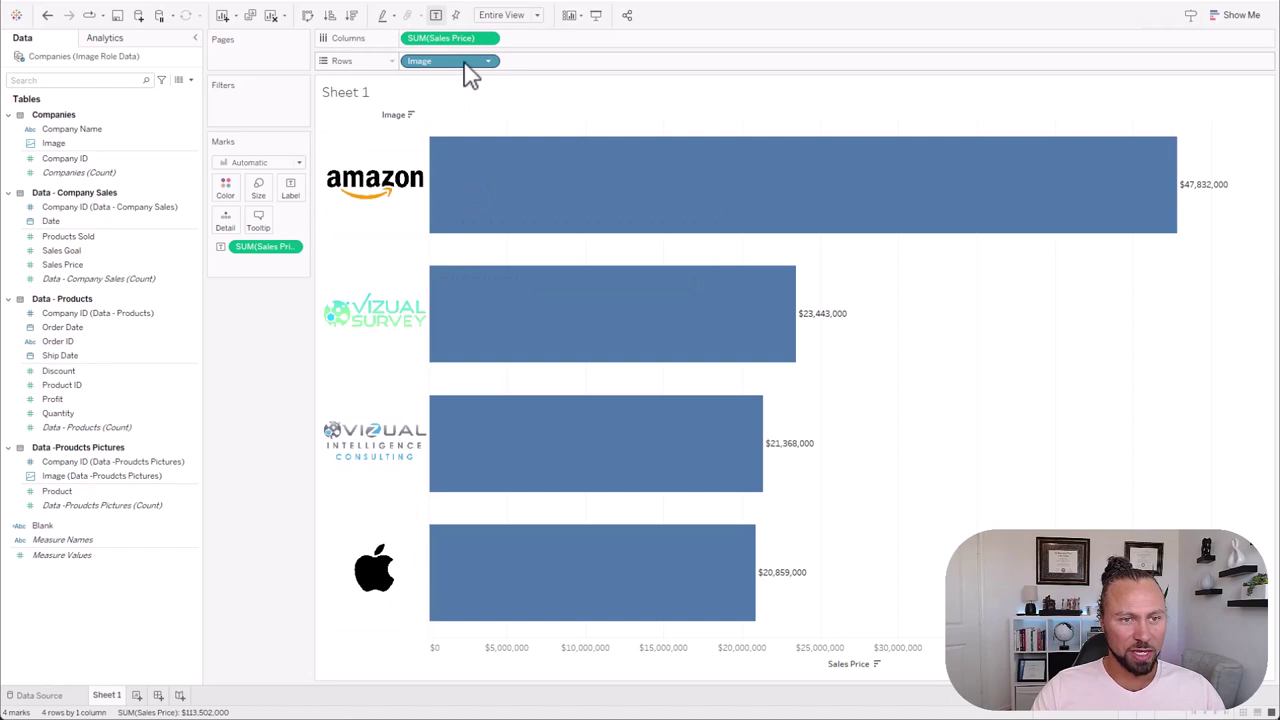
- Color the bars by Image and give the Amazon bar the orange sampled from the Amazon logo
drag(463, 63, 232, 203)
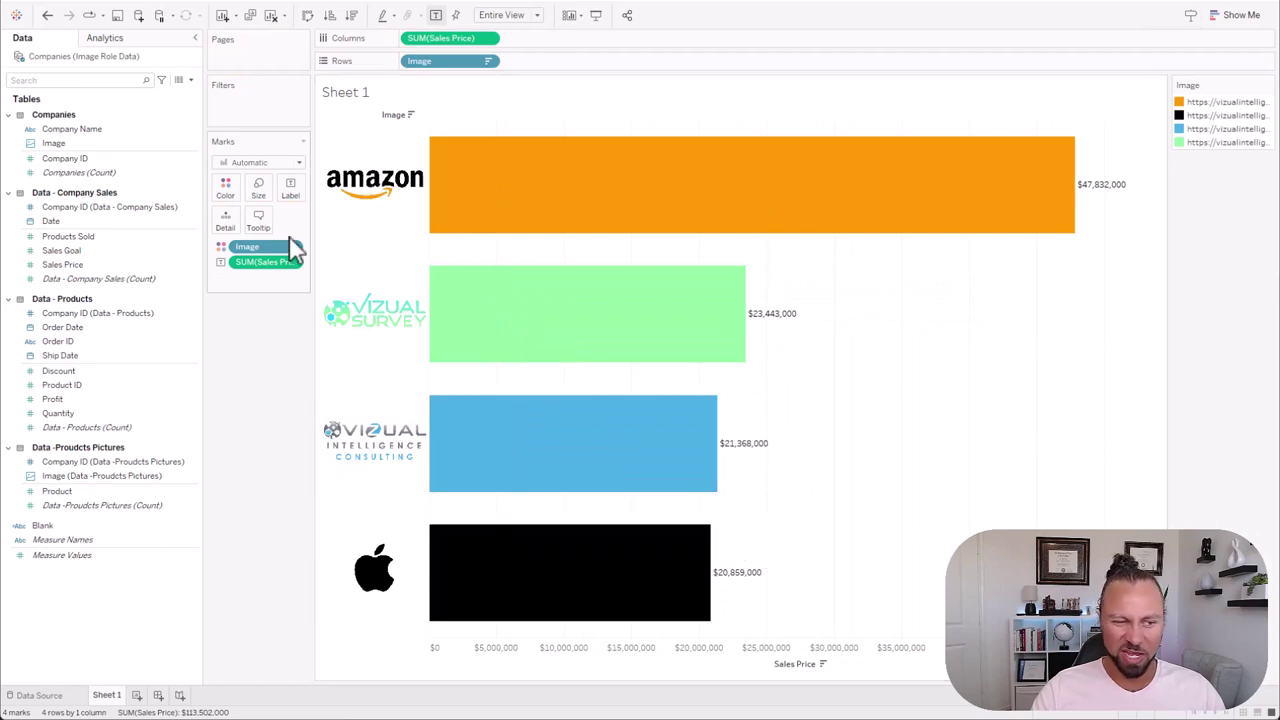
click(229, 190)
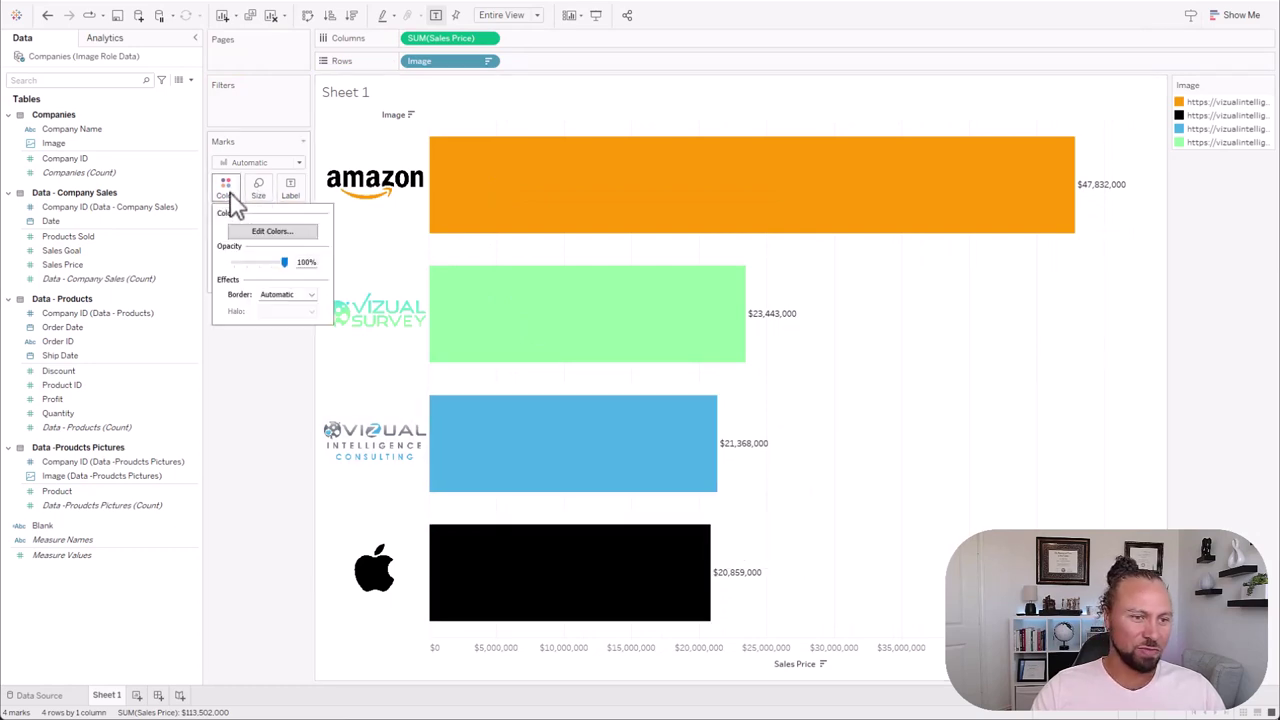
click(281, 236)
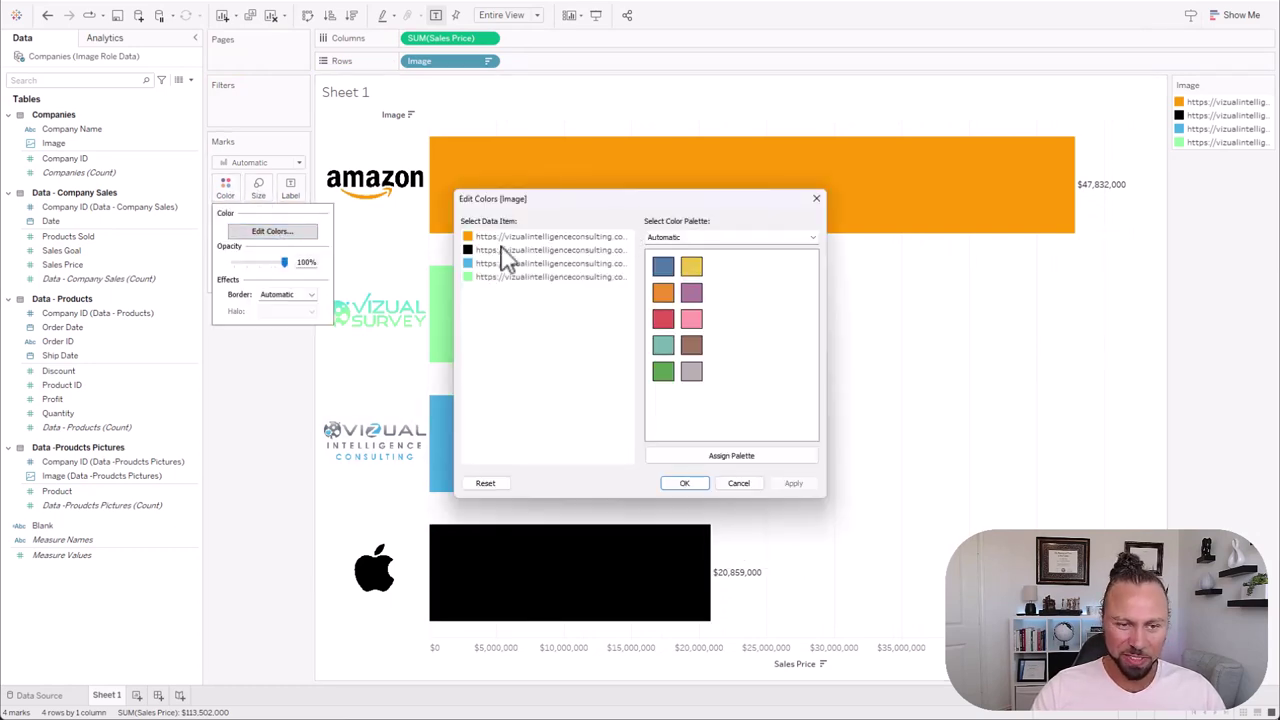
click(472, 238)
double_click(508, 242)
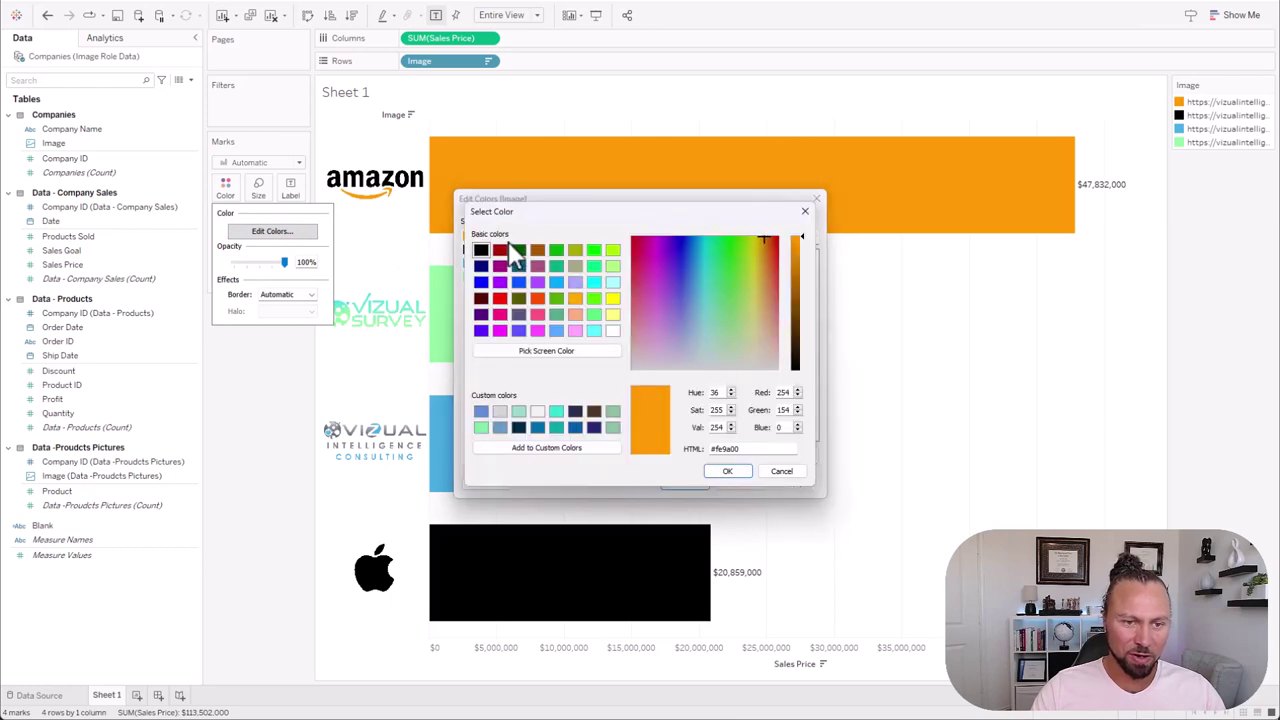
click(546, 351)
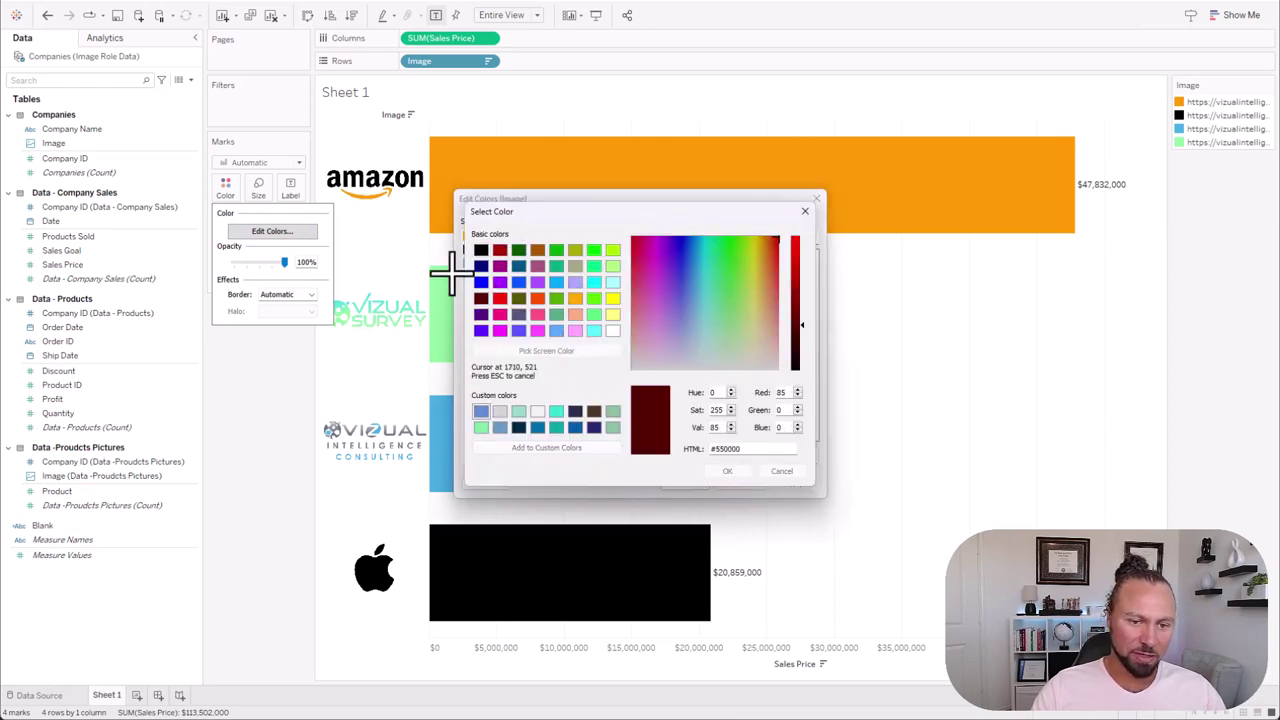
click(356, 195)
click(728, 471)
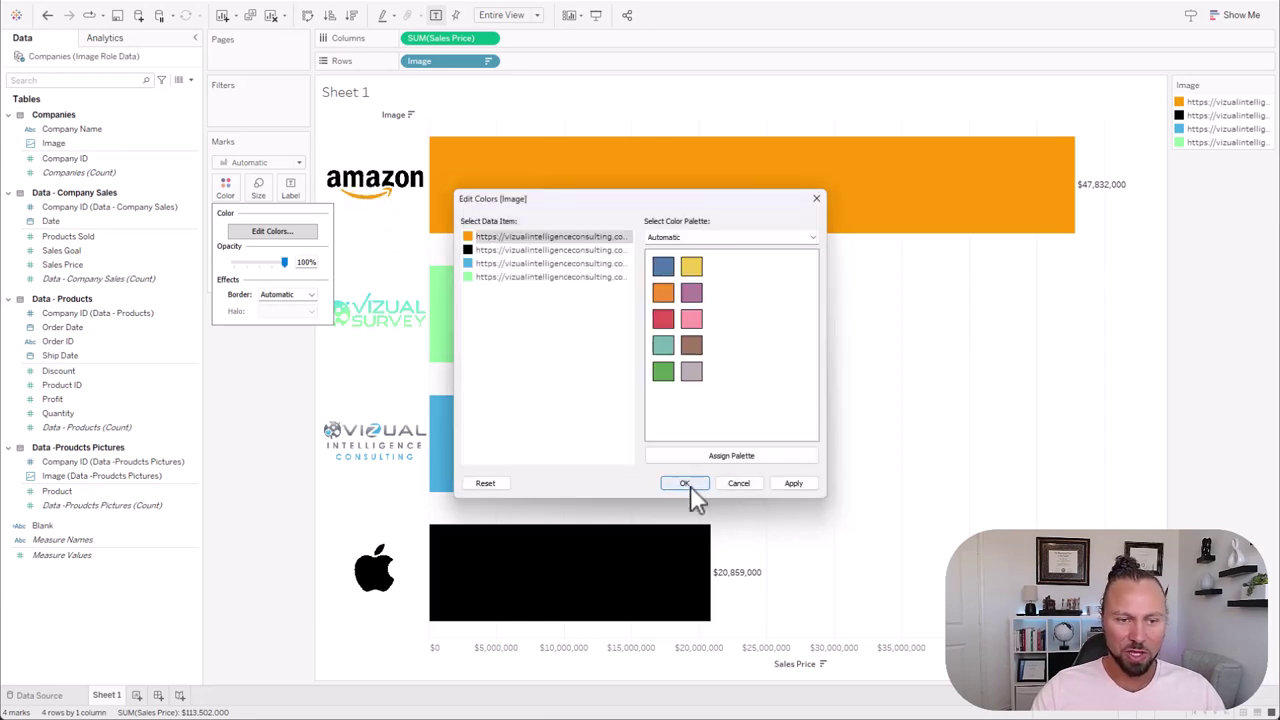
click(688, 482)
click(583, 143)
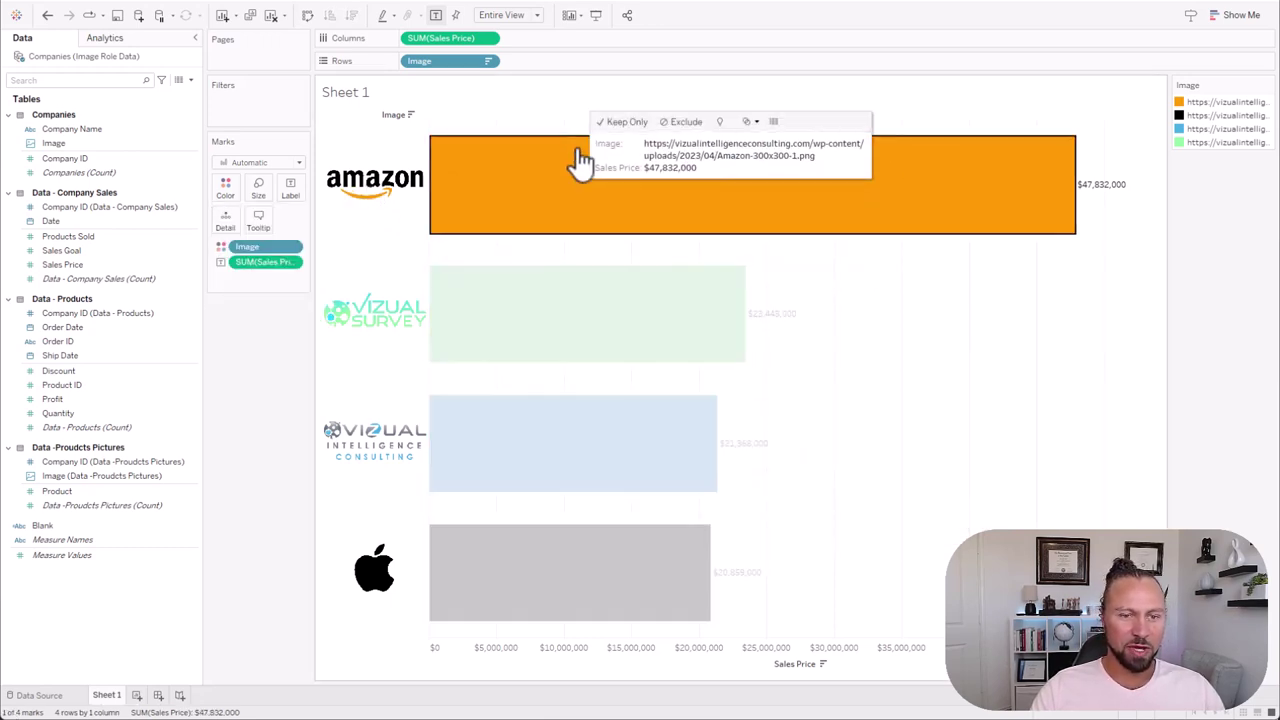
click(565, 218)
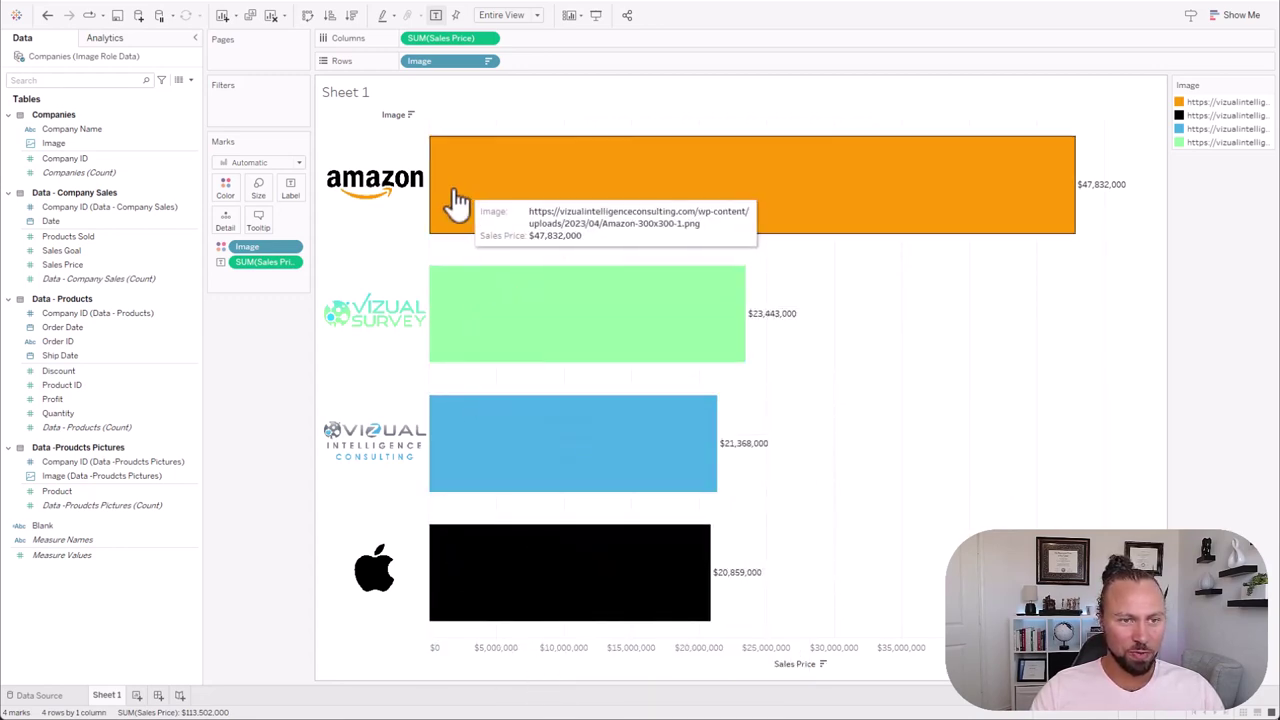
- Hide the field labels for rows and the Sales Price axis header
right_click(388, 115)
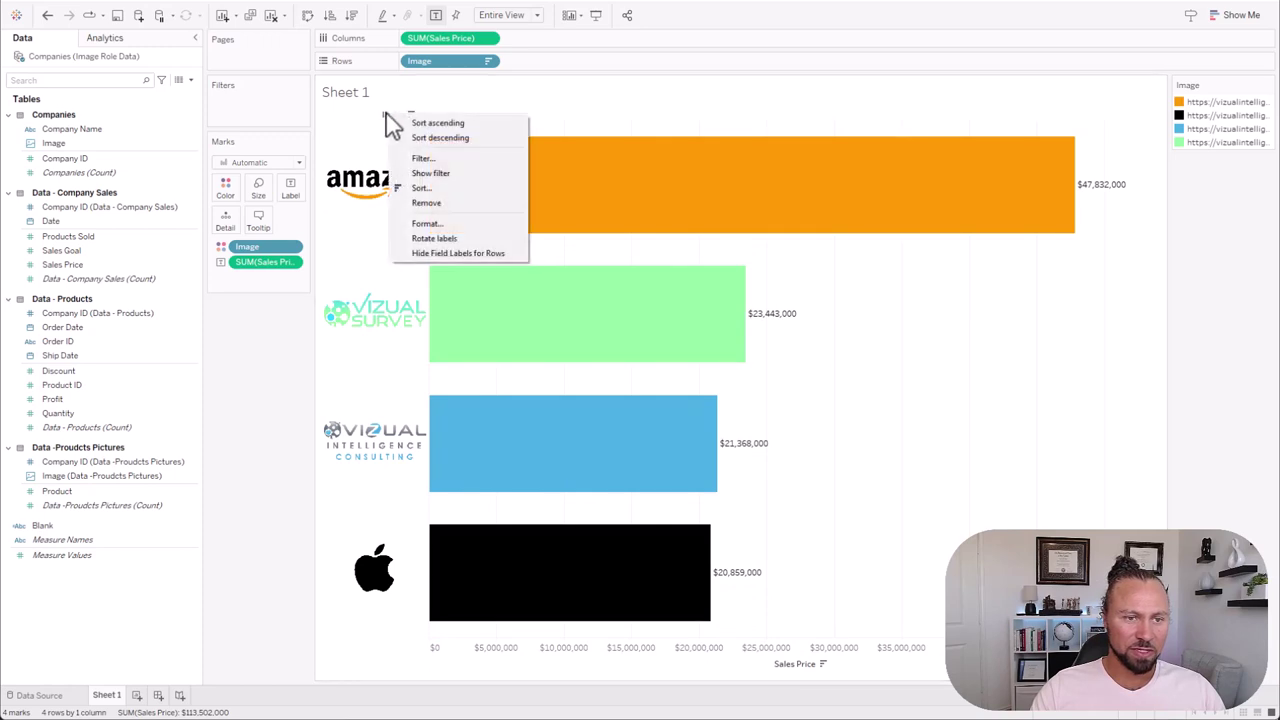
click(449, 254)
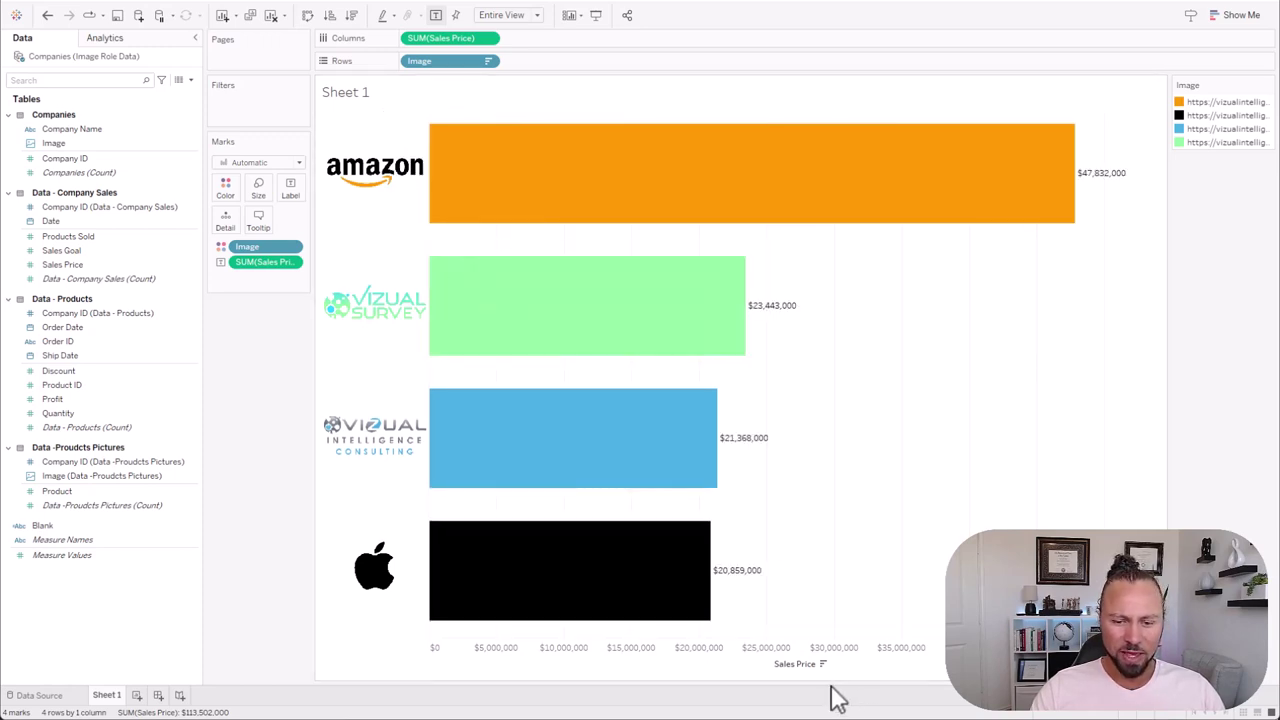
right_click(862, 660)
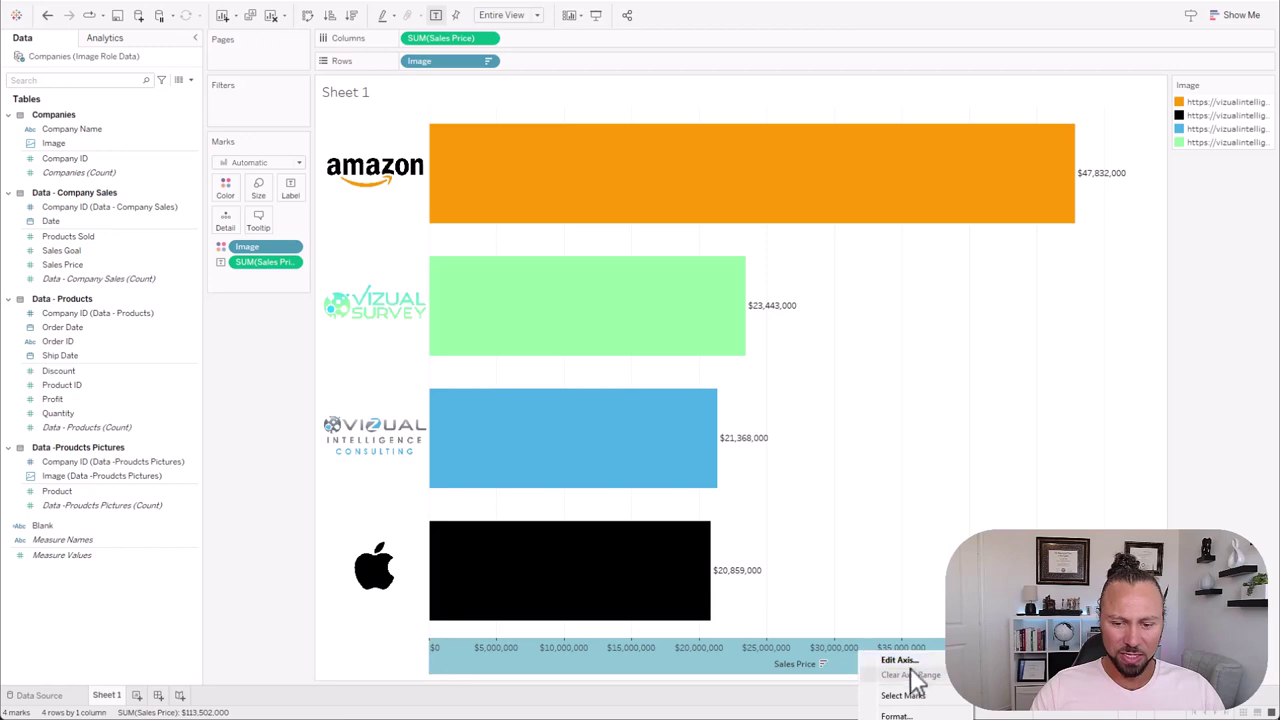
click(910, 712)
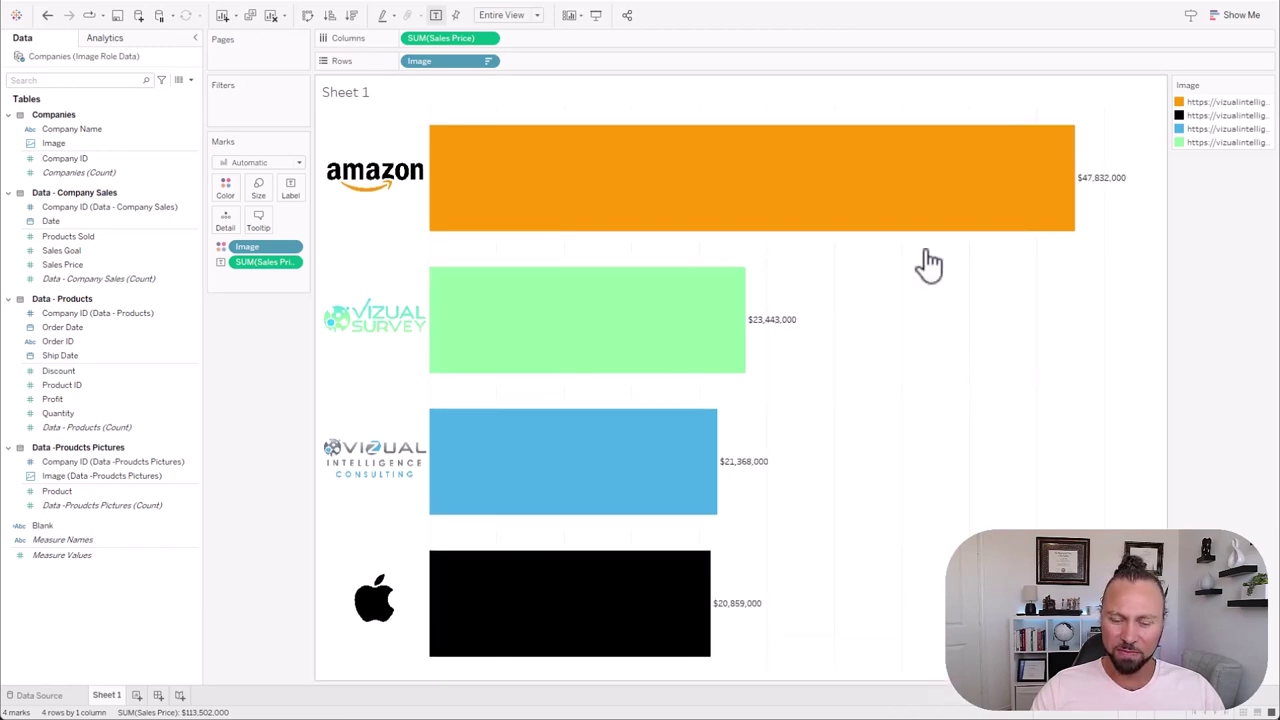
- Format the bar chart's lines to set the column grid lines to None
right_click(934, 292)
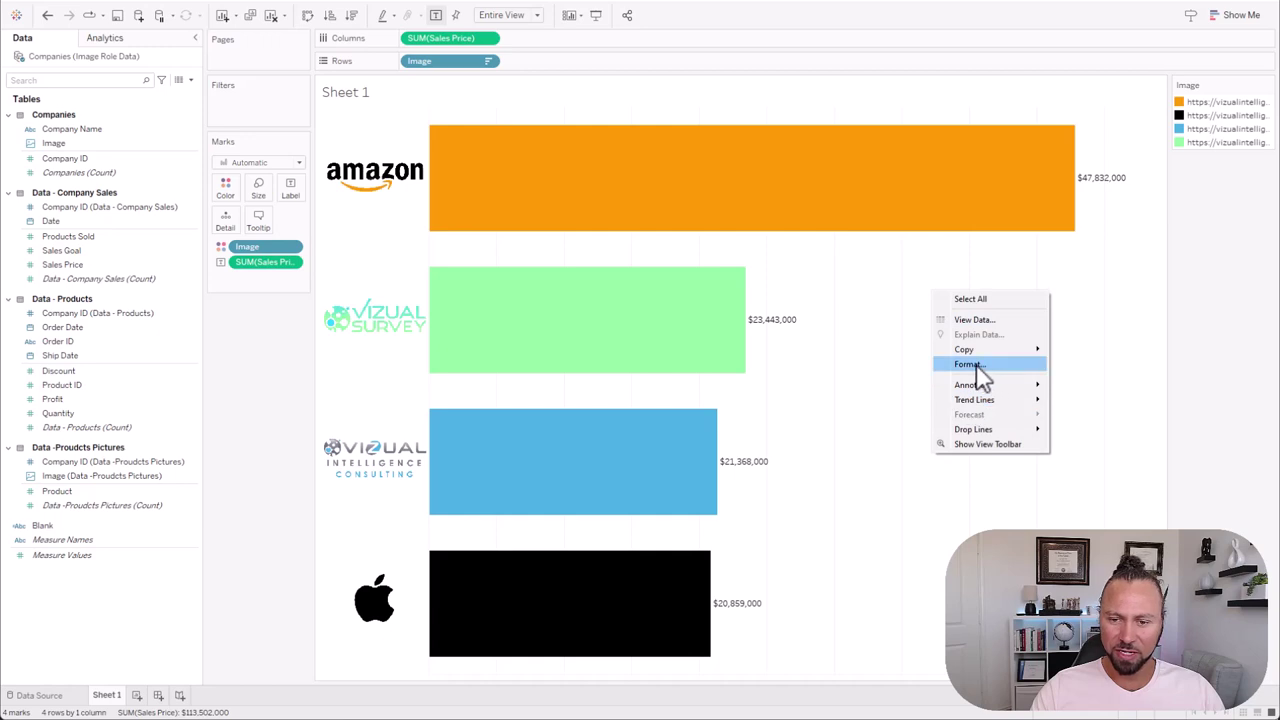
click(978, 365)
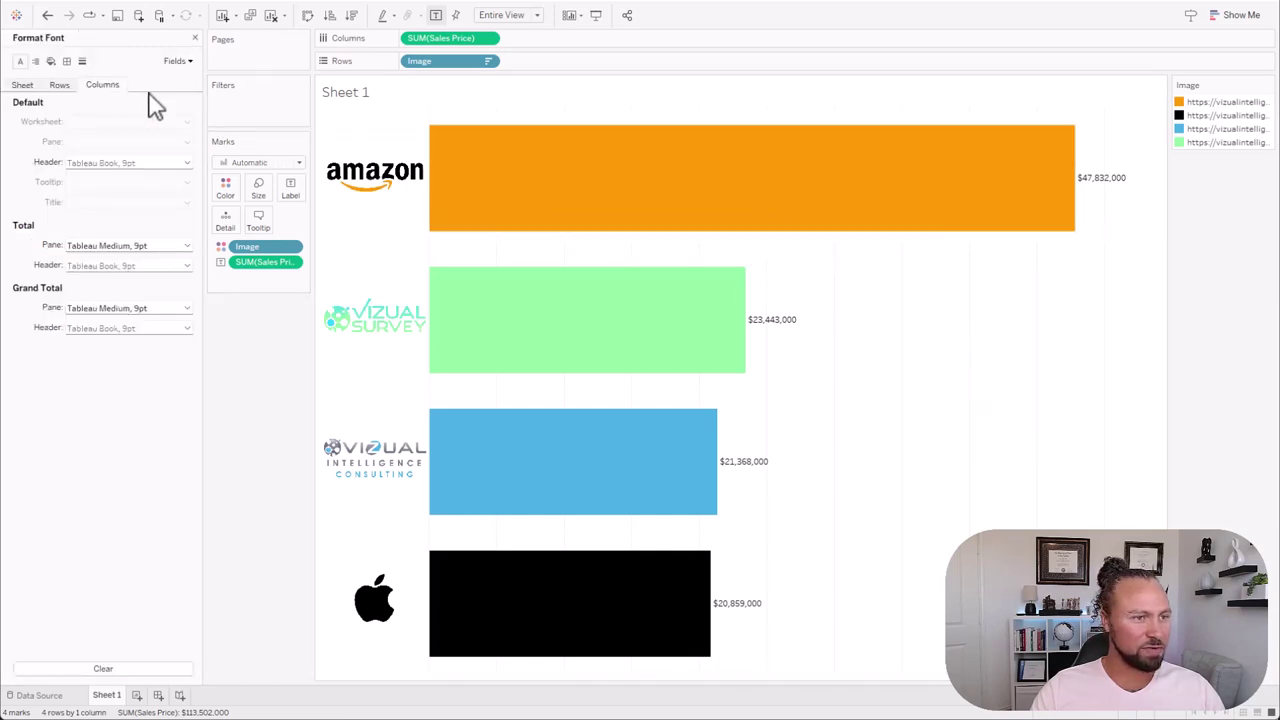
click(82, 61)
click(100, 84)
click(100, 121)
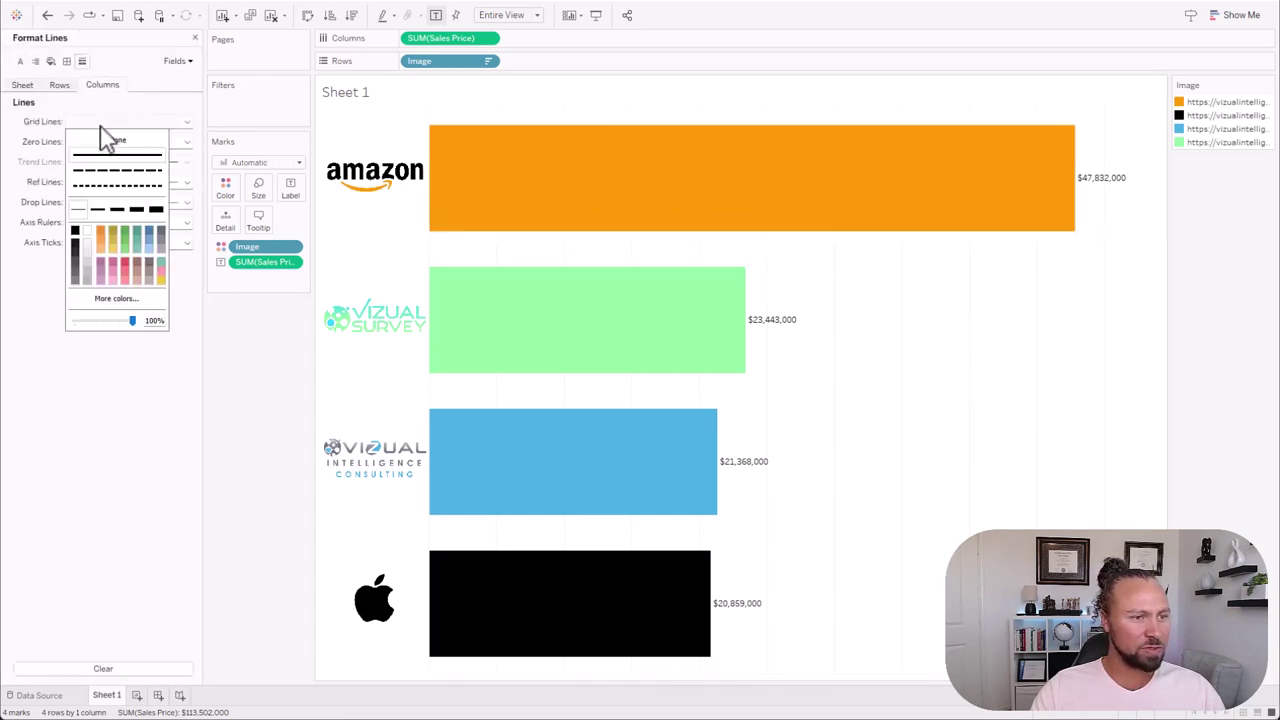
click(108, 141)
click(955, 408)
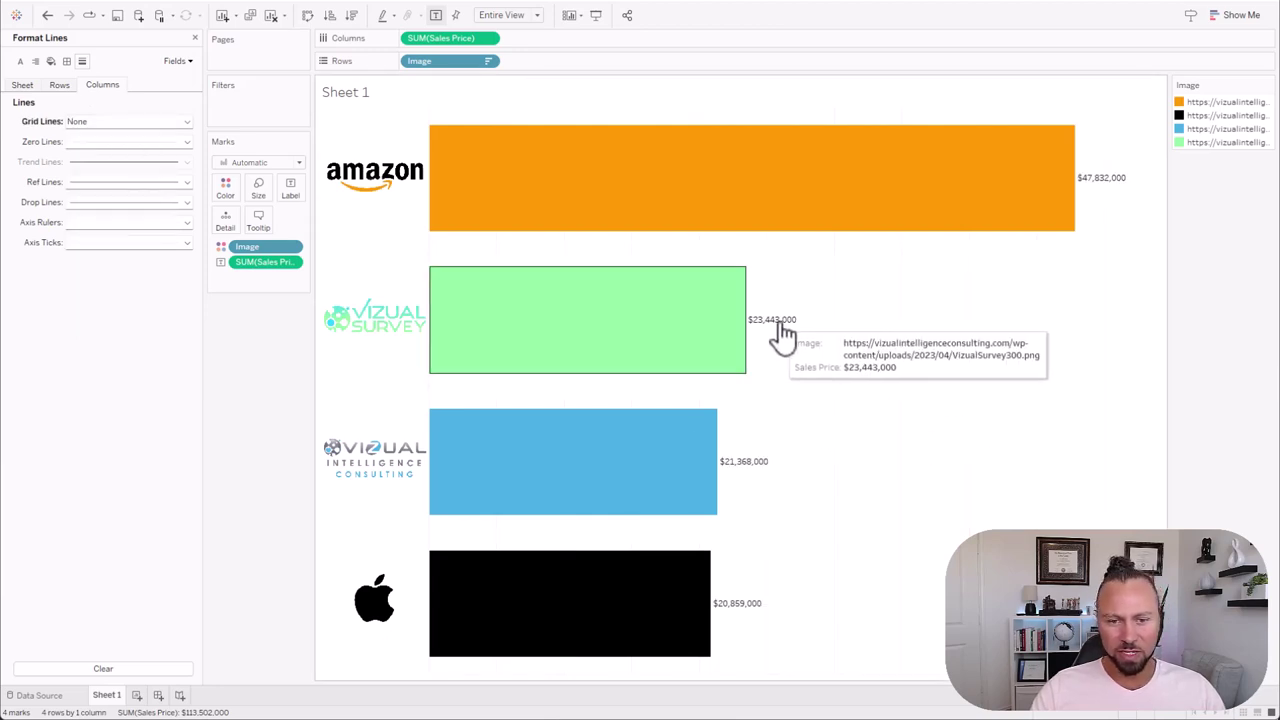
- Increase the font size of the Sales Price mark labels to 15
click(291, 189)
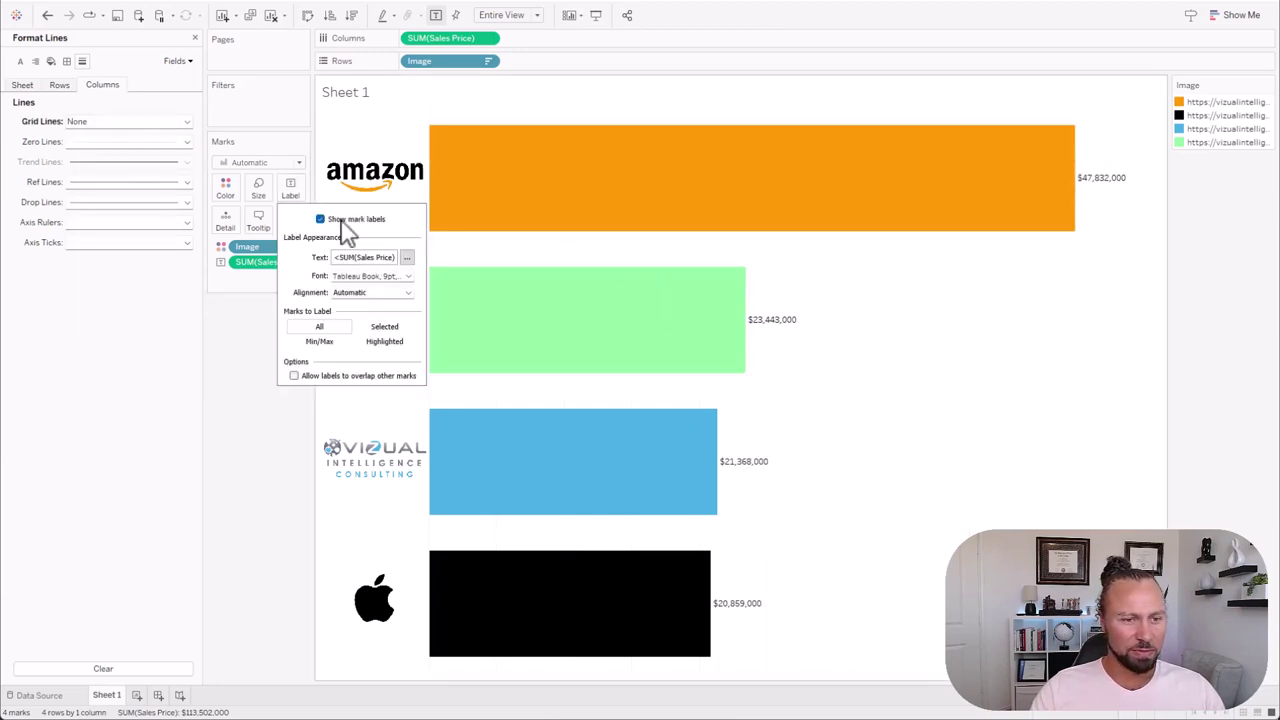
click(408, 276)
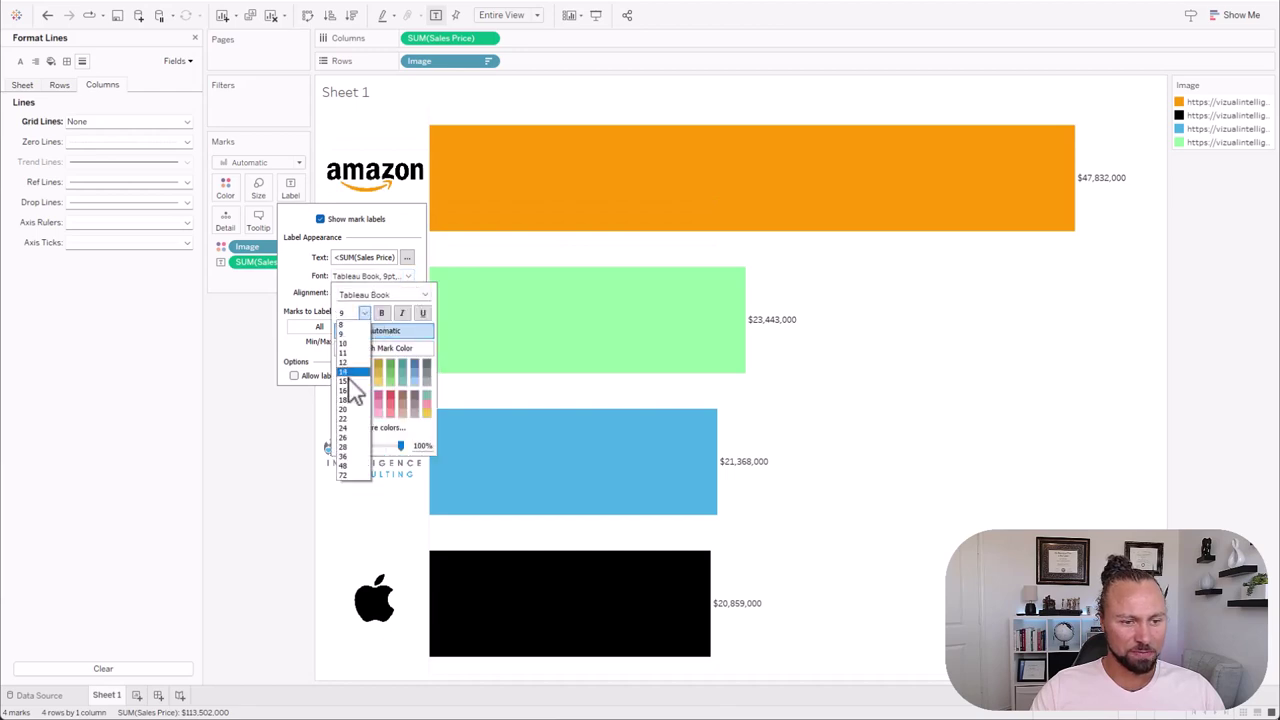
click(348, 380)
click(990, 375)
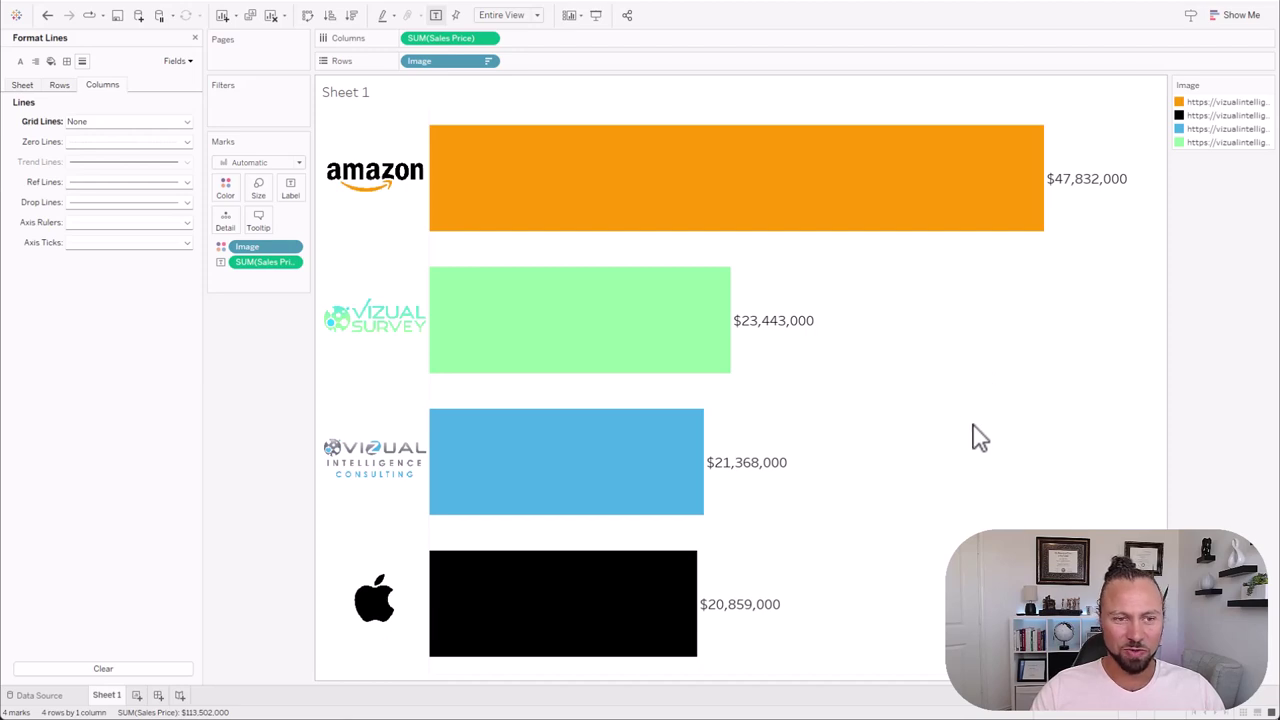
- Rename the worksheet Sheet 1 as Sales Comparison
click(103, 697)
text(Sales Comparison)
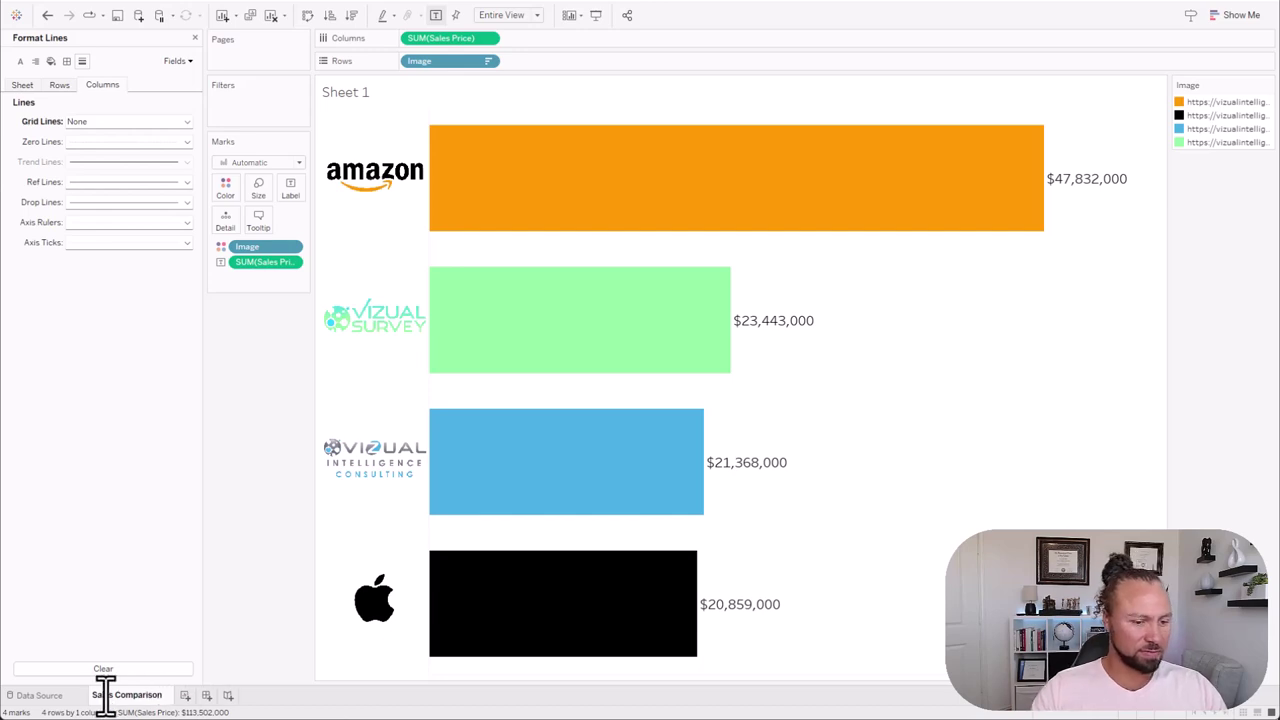
key(Return)
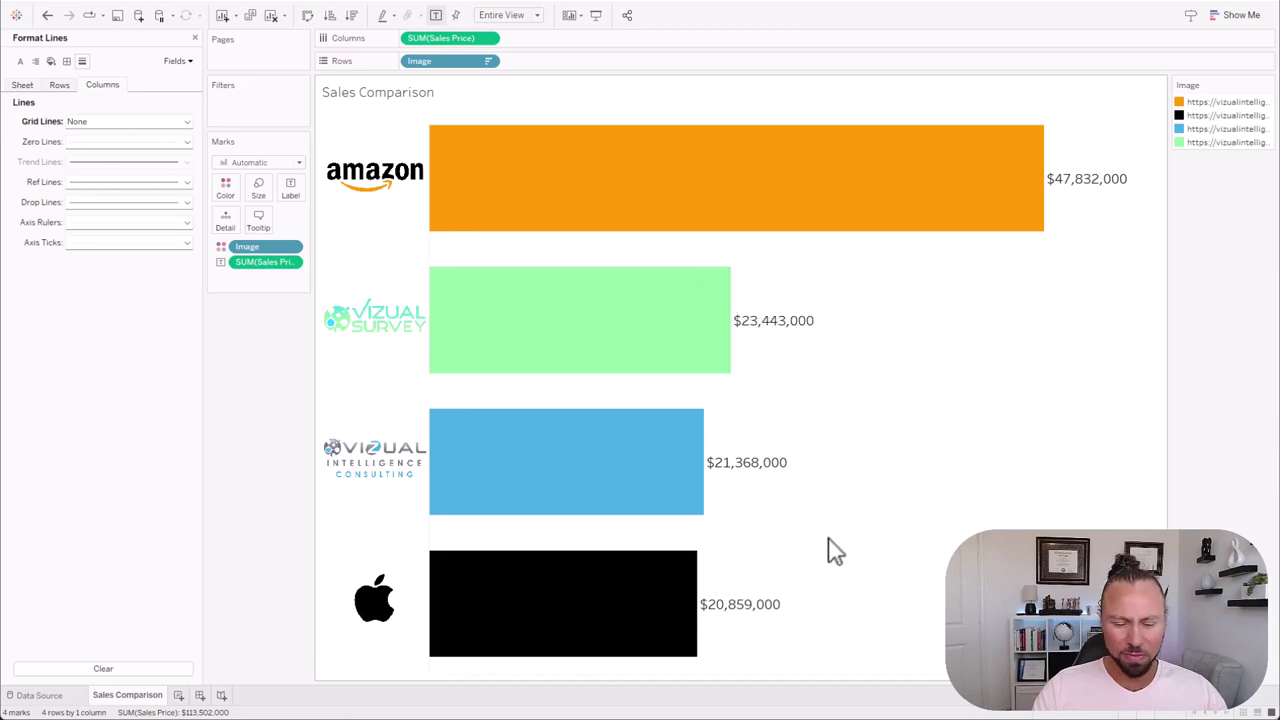
- Create a new worksheet and break its rows down by Company Name and Product ID
click(178, 695)
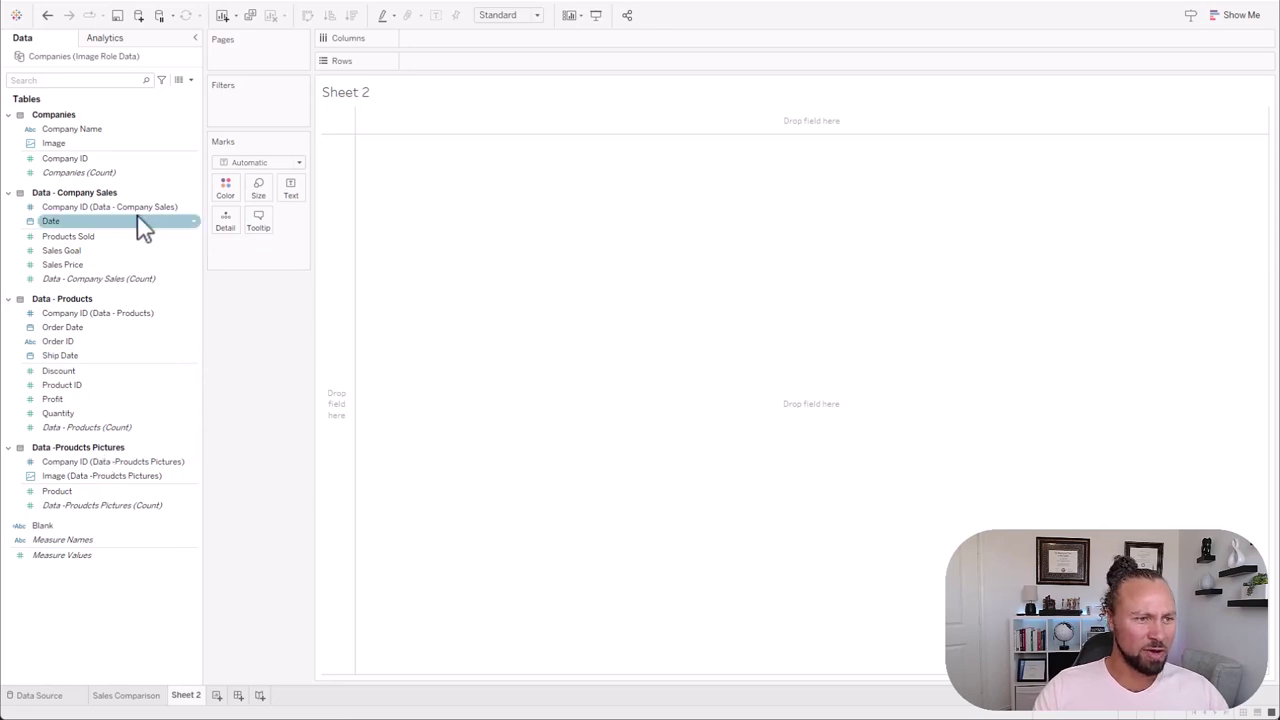
drag(85, 131, 451, 61)
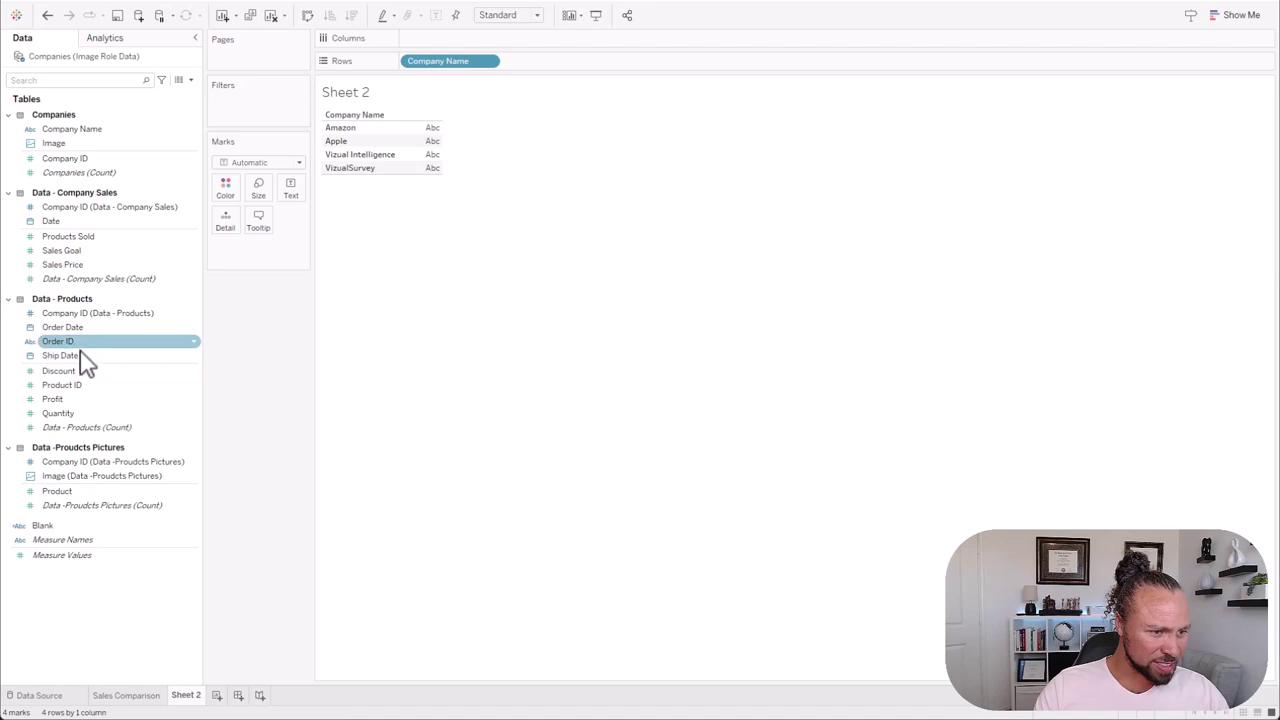
drag(79, 391, 503, 58)
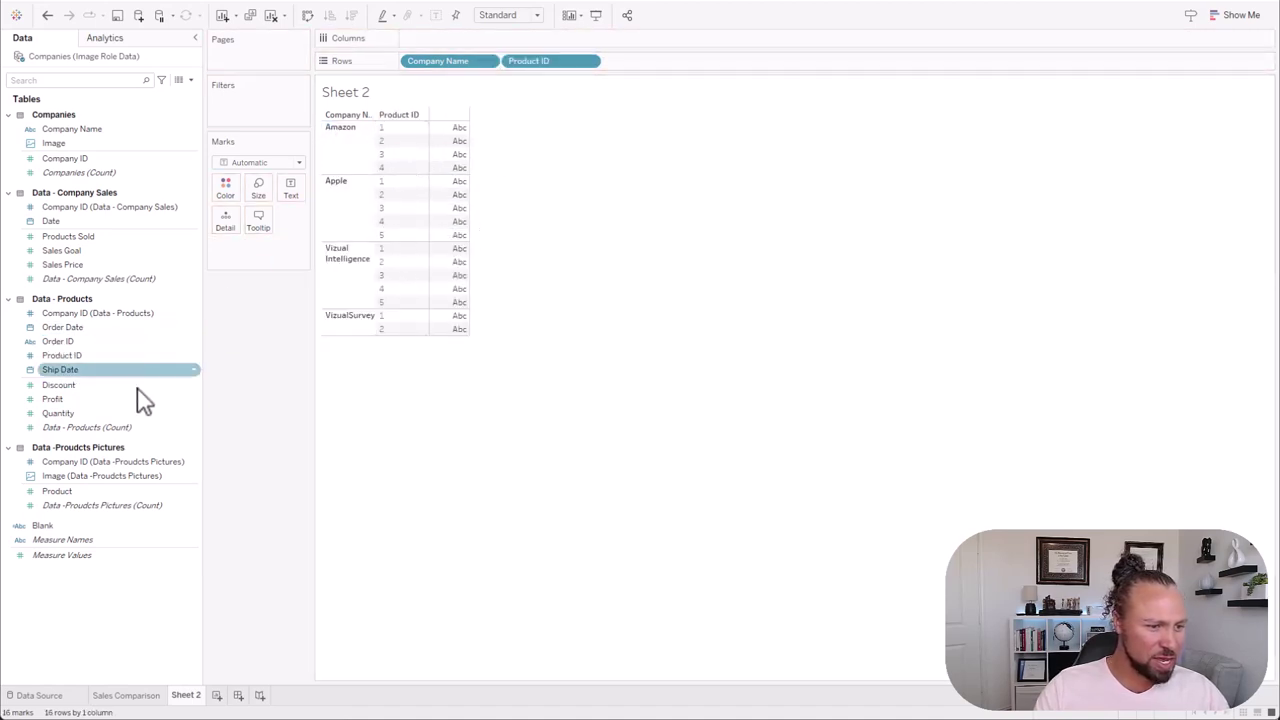
- Add Image (Data -Proudcts Pictures) as the innermost row field and fit the sheet to Entire View
click(140, 464)
click(122, 478)
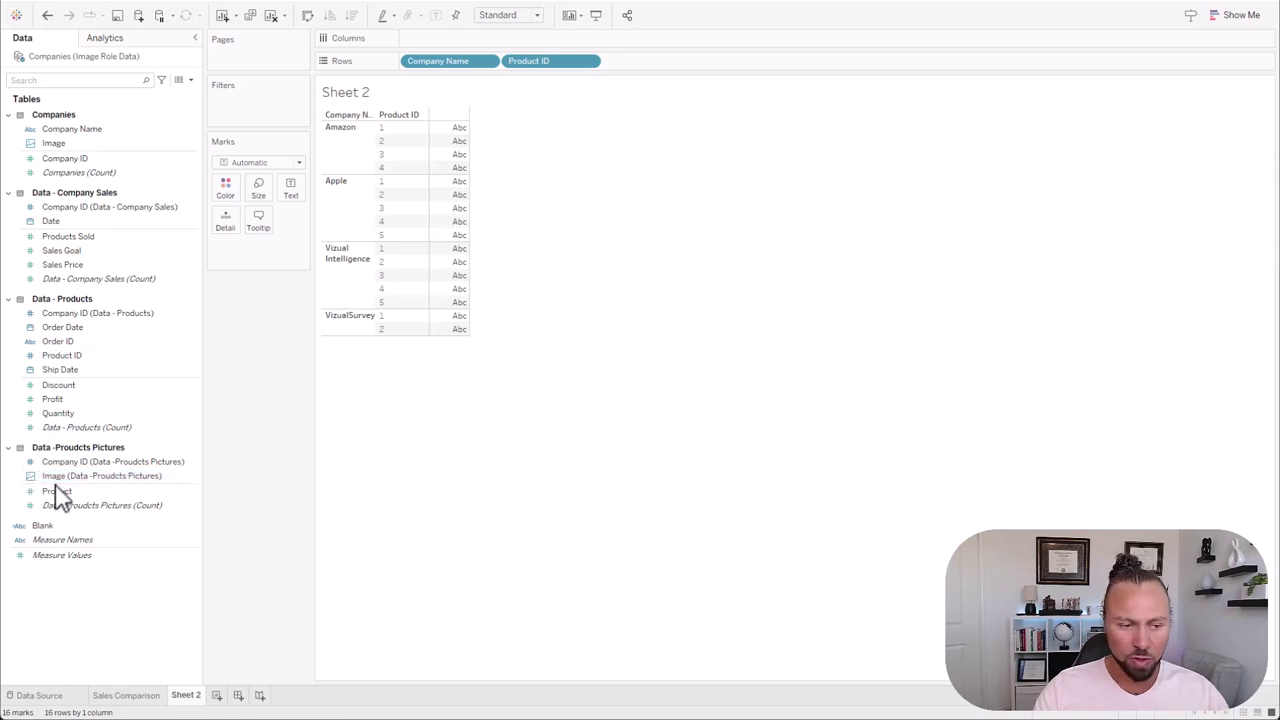
drag(85, 478, 655, 62)
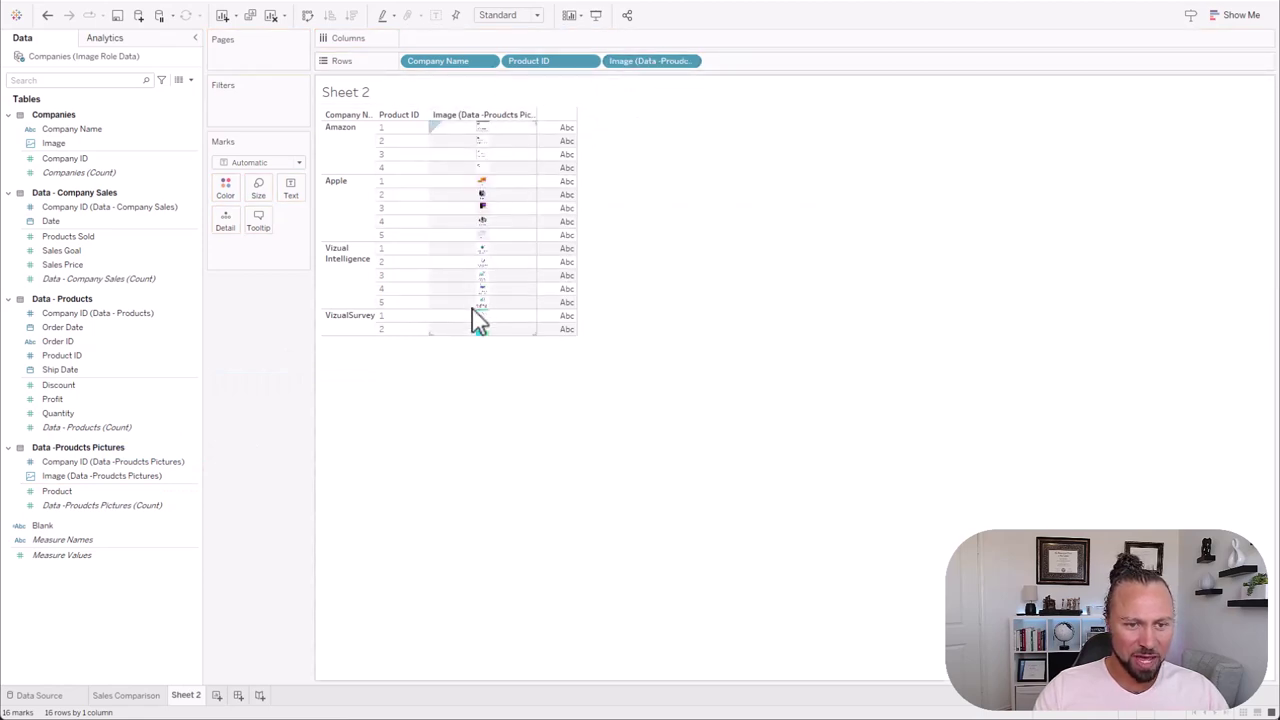
click(510, 16)
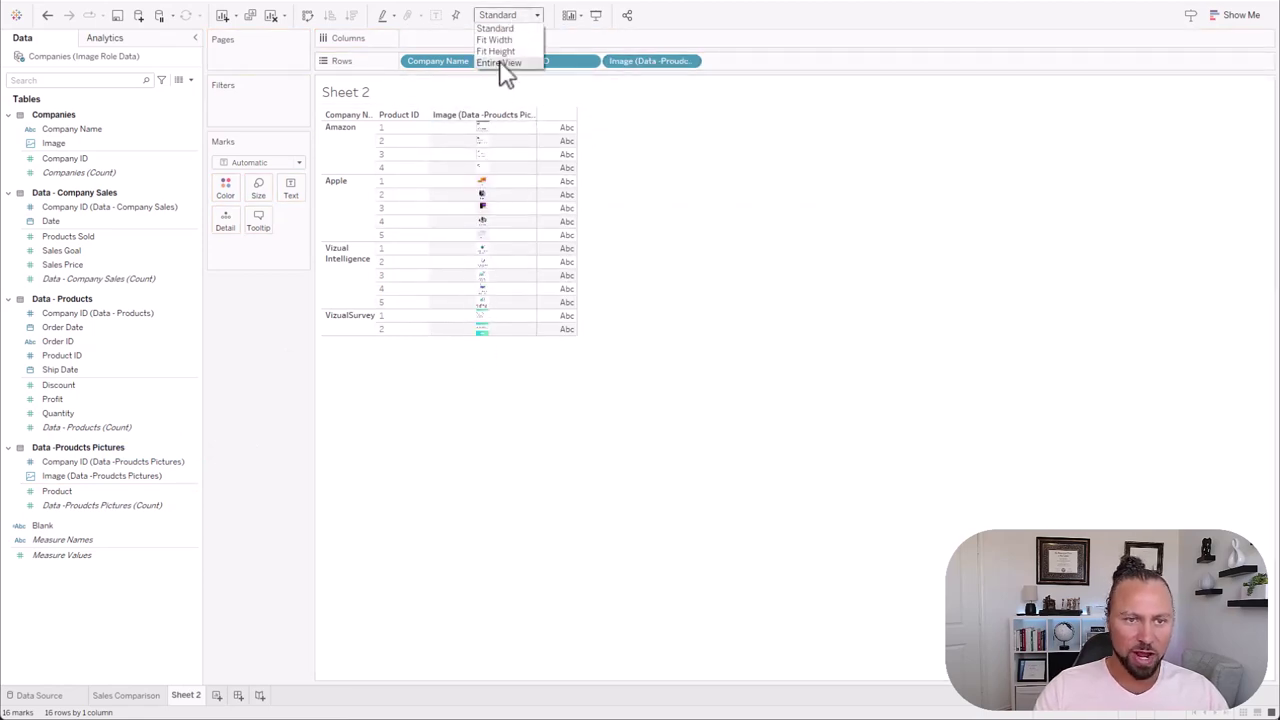
click(500, 63)
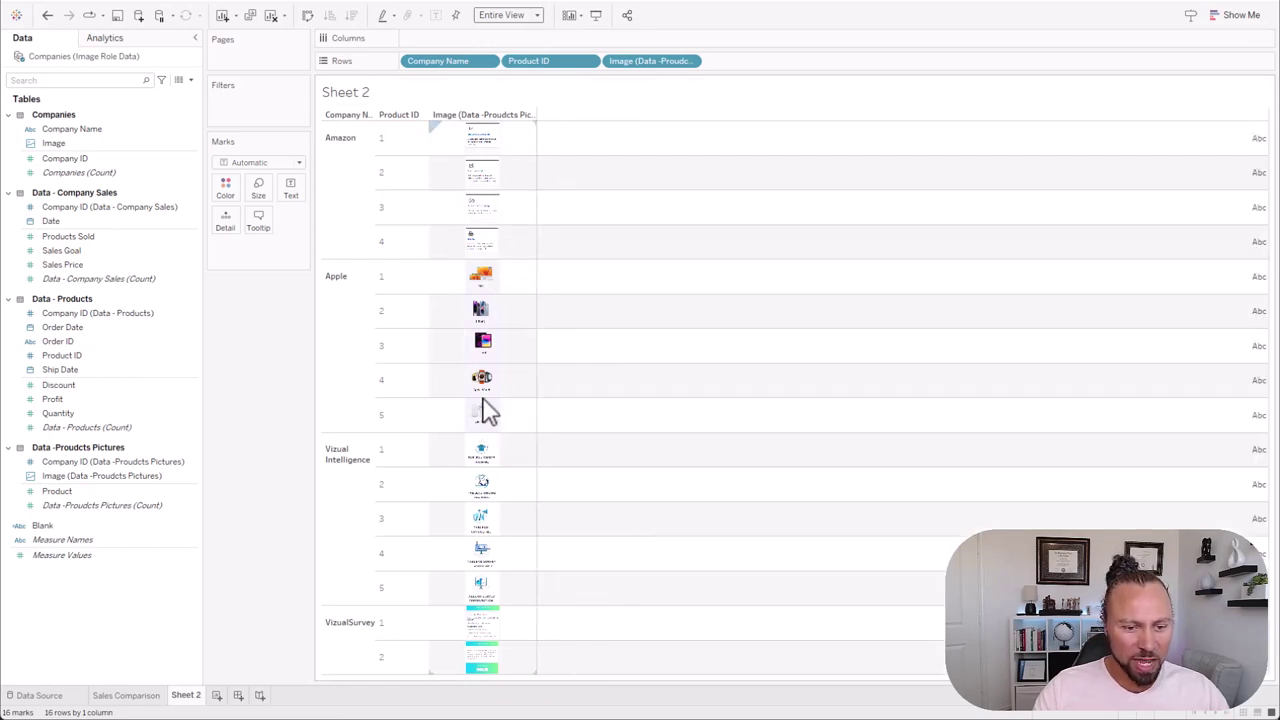
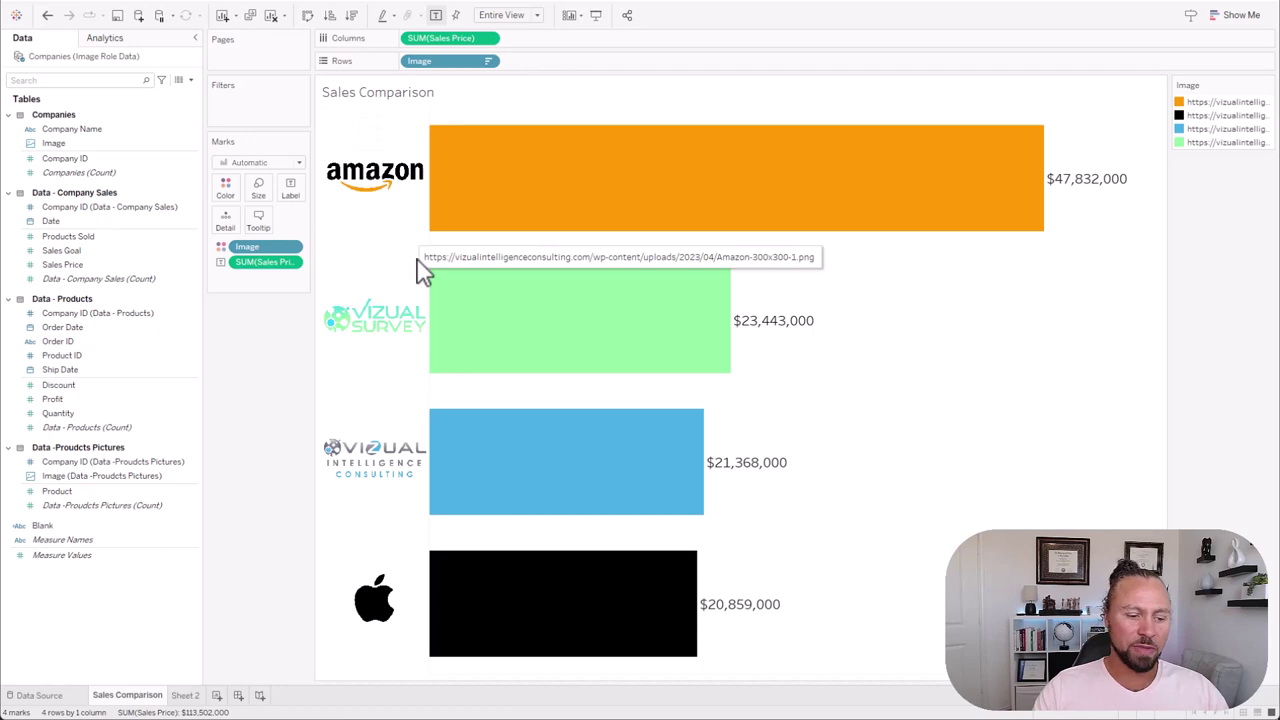
- Show a Company Name filter on Sheet 2 for the product images
click(185, 695)
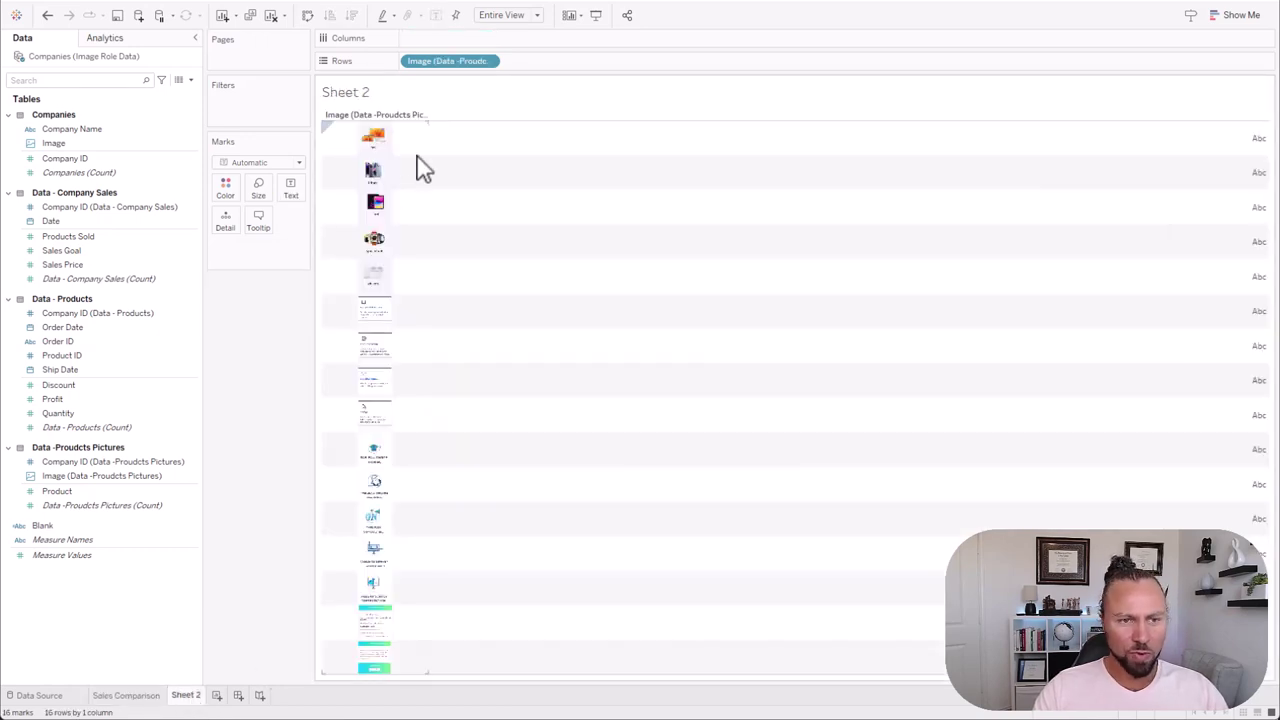
click(98, 135)
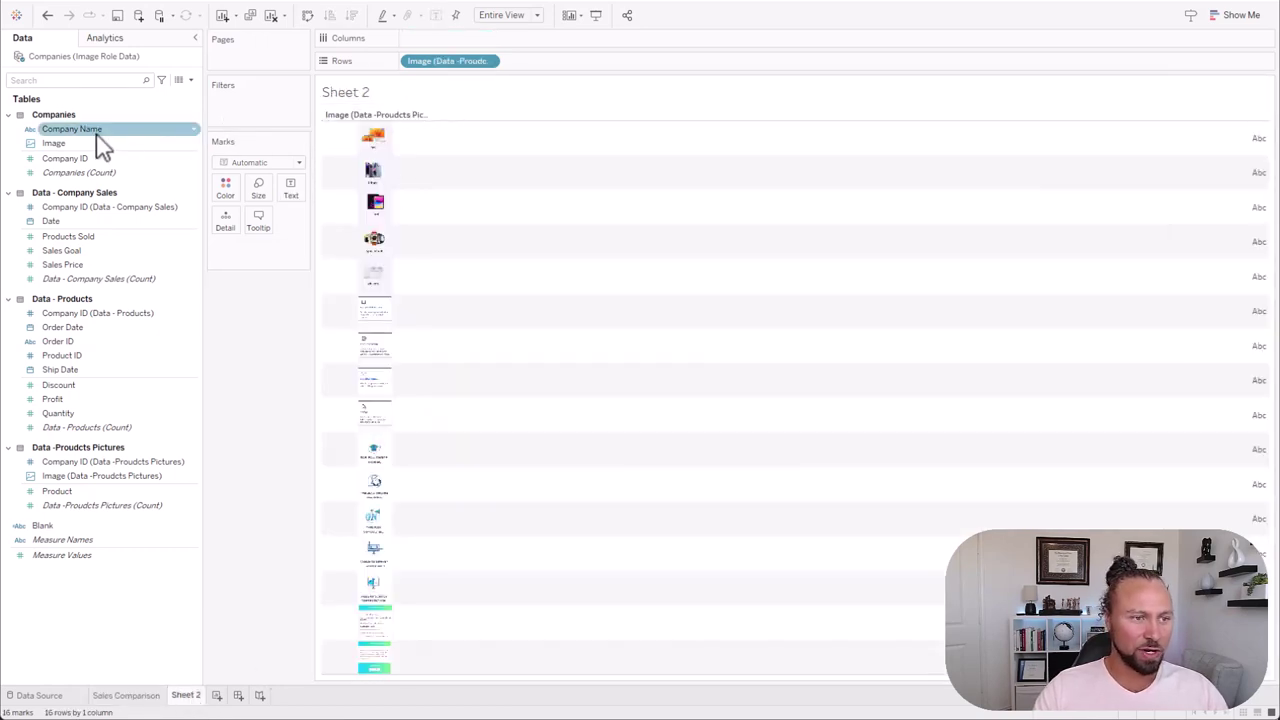
right_click(84, 130)
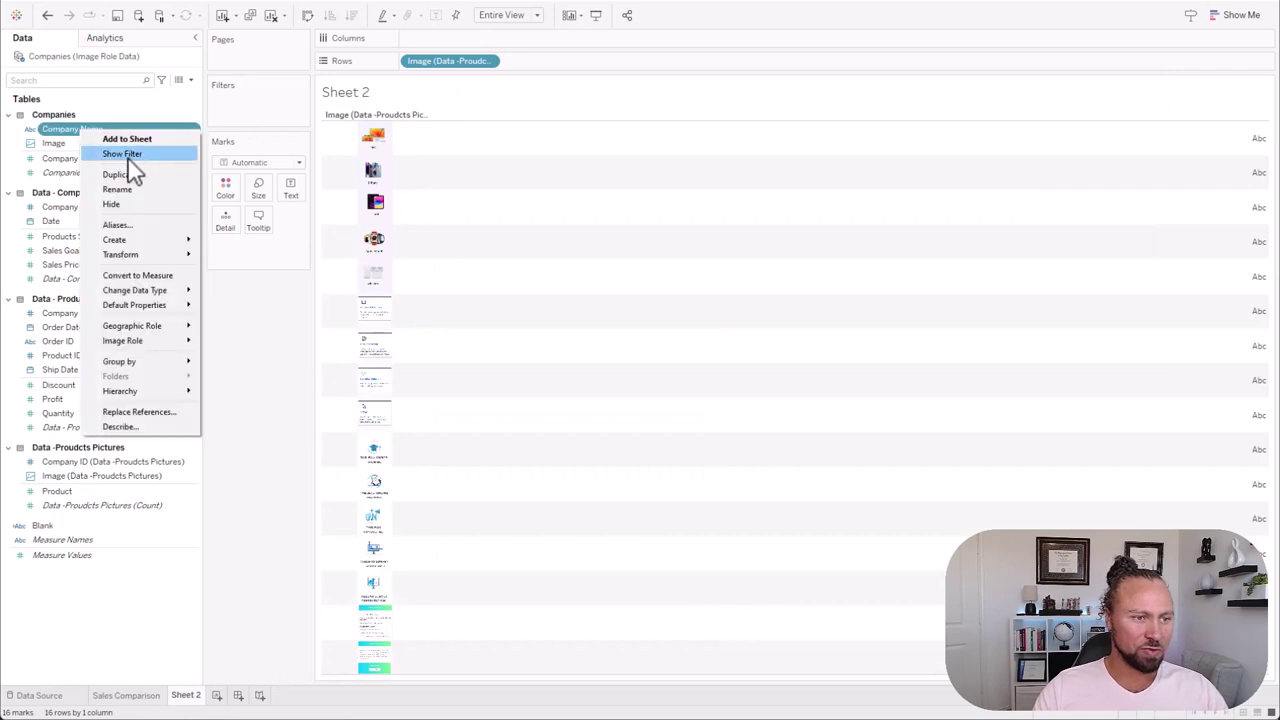
click(125, 155)
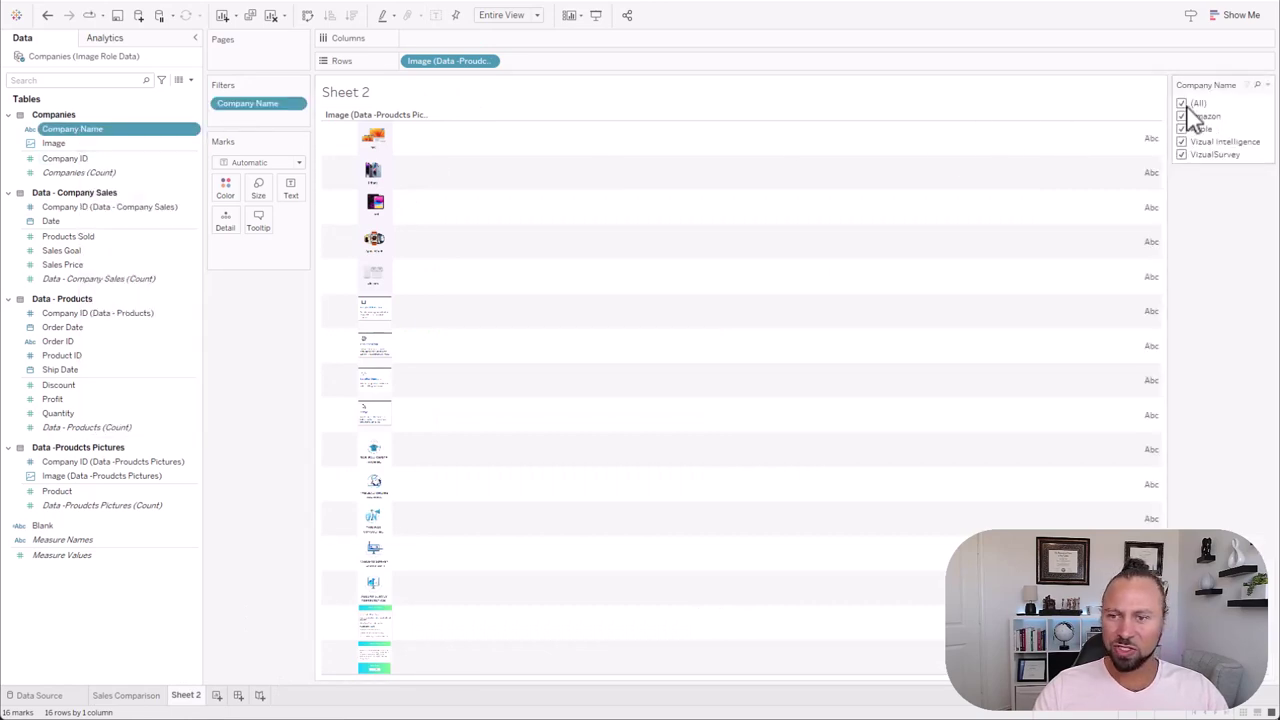
- Limit the Company Name filter to Amazon and change it to a single-value list
click(1183, 104)
click(1182, 117)
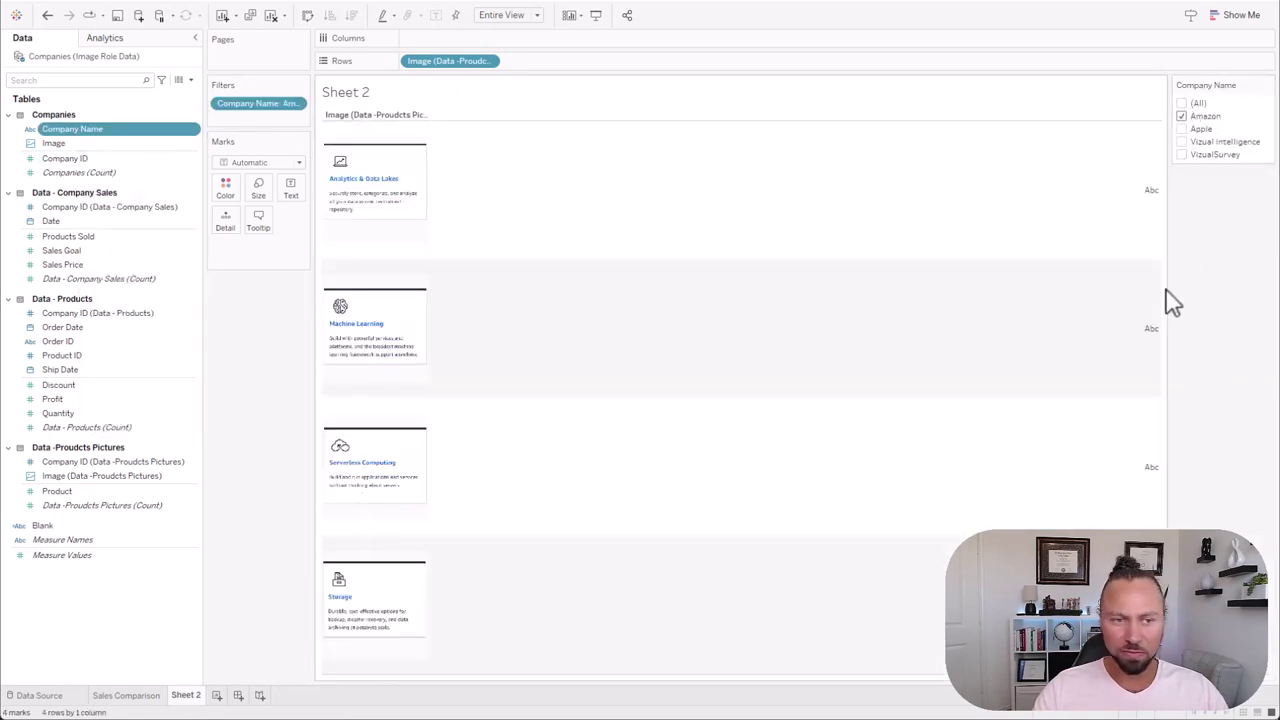
click(1276, 92)
click(1249, 212)
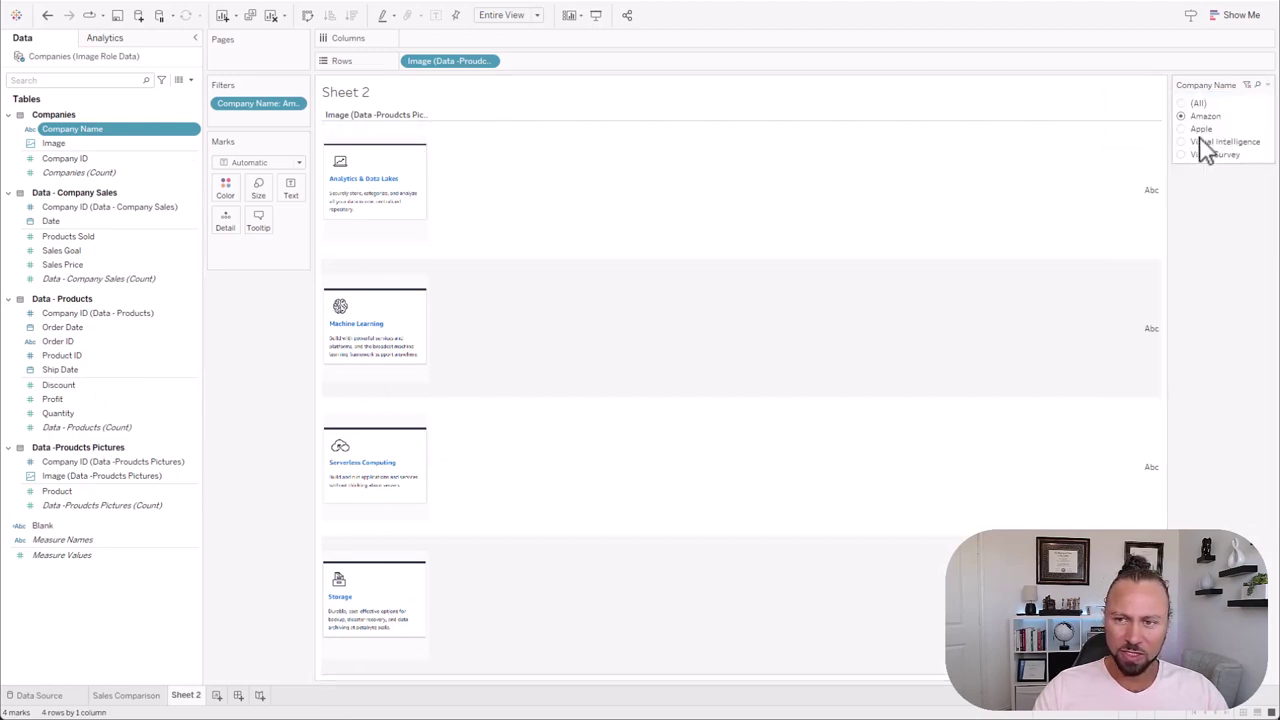
- Switch the filter back and forth through Apple, Vizual Intelligence and VizualSurvey to examine each company's product images, ending on Amazon
click(1182, 129)
click(1182, 142)
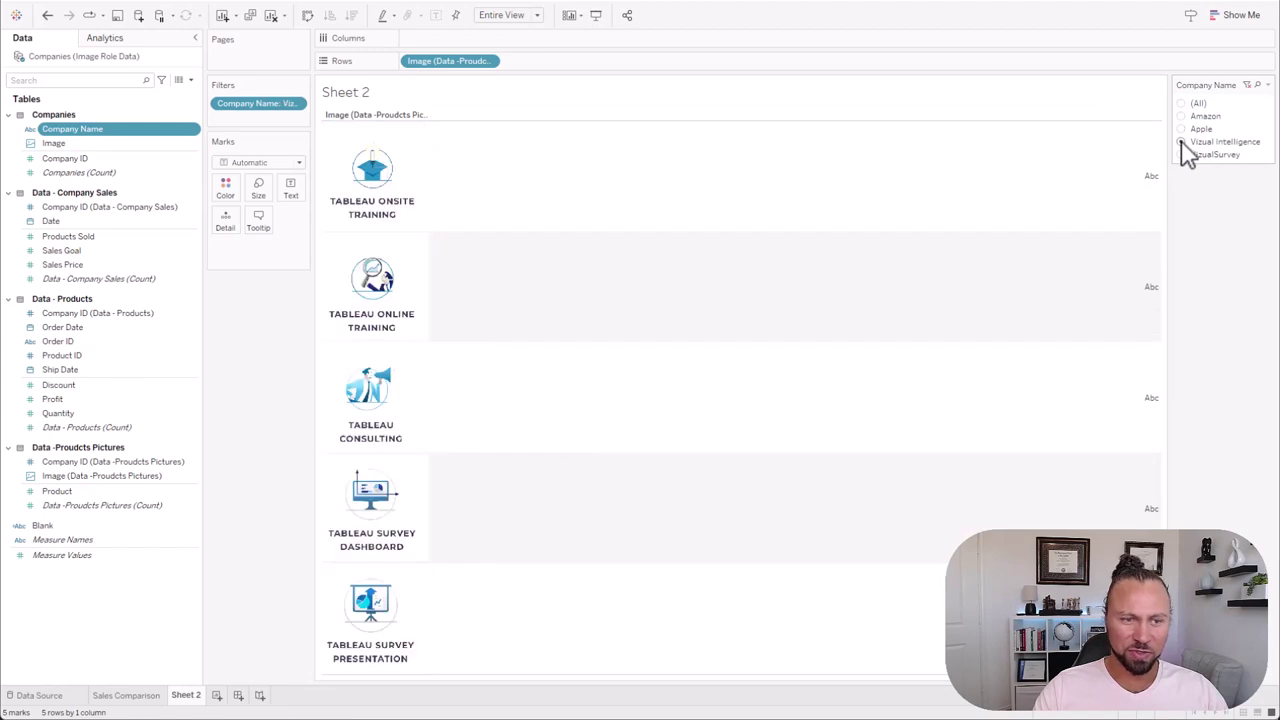
click(1182, 155)
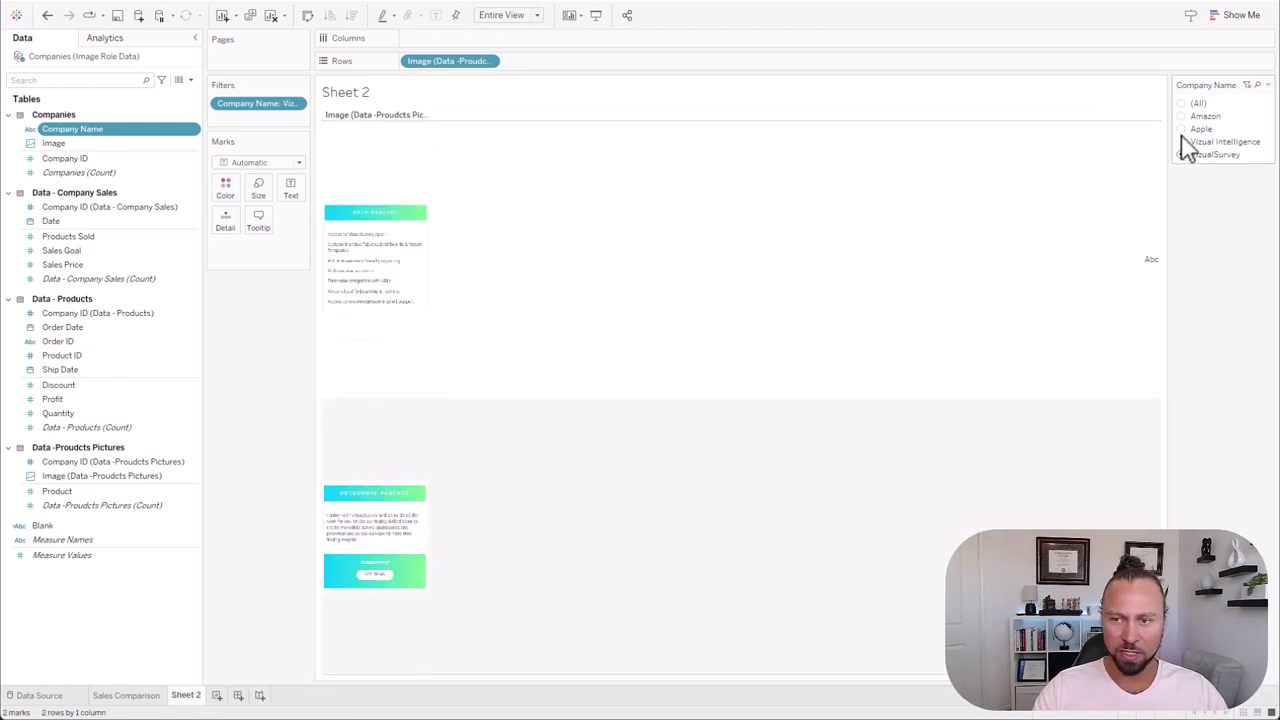
click(1183, 142)
click(1183, 129)
click(1183, 116)
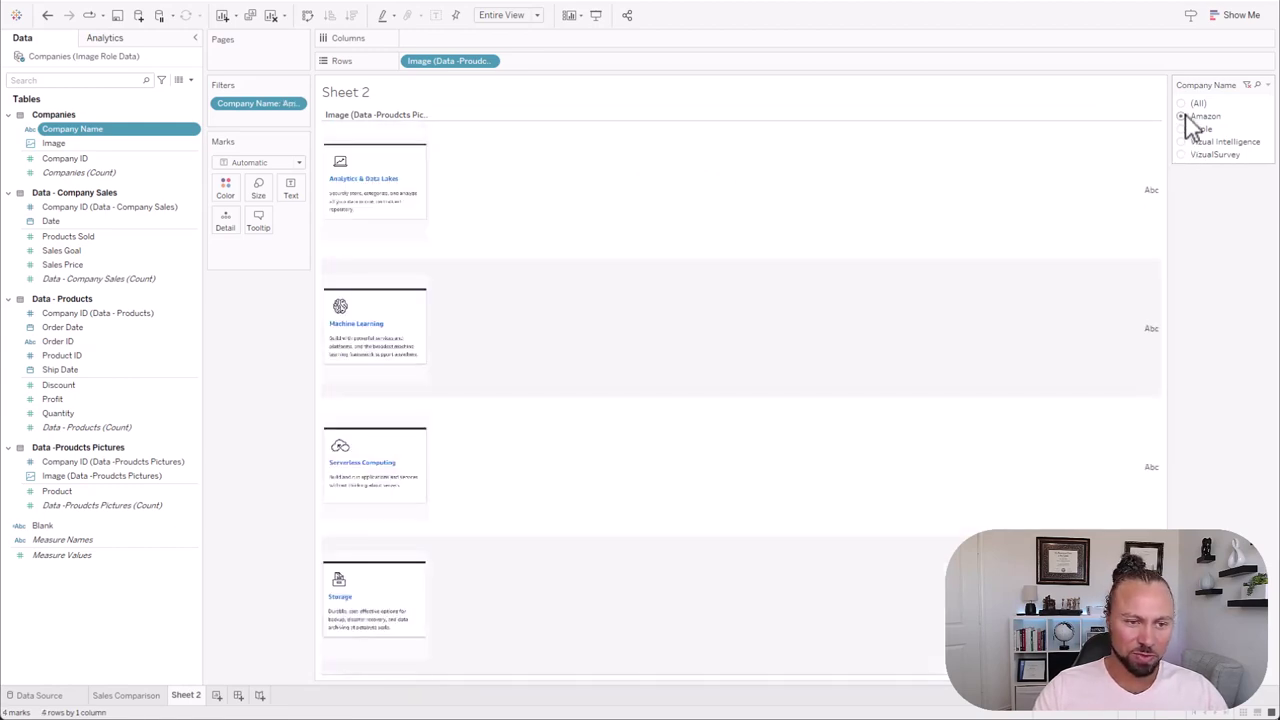
click(1183, 129)
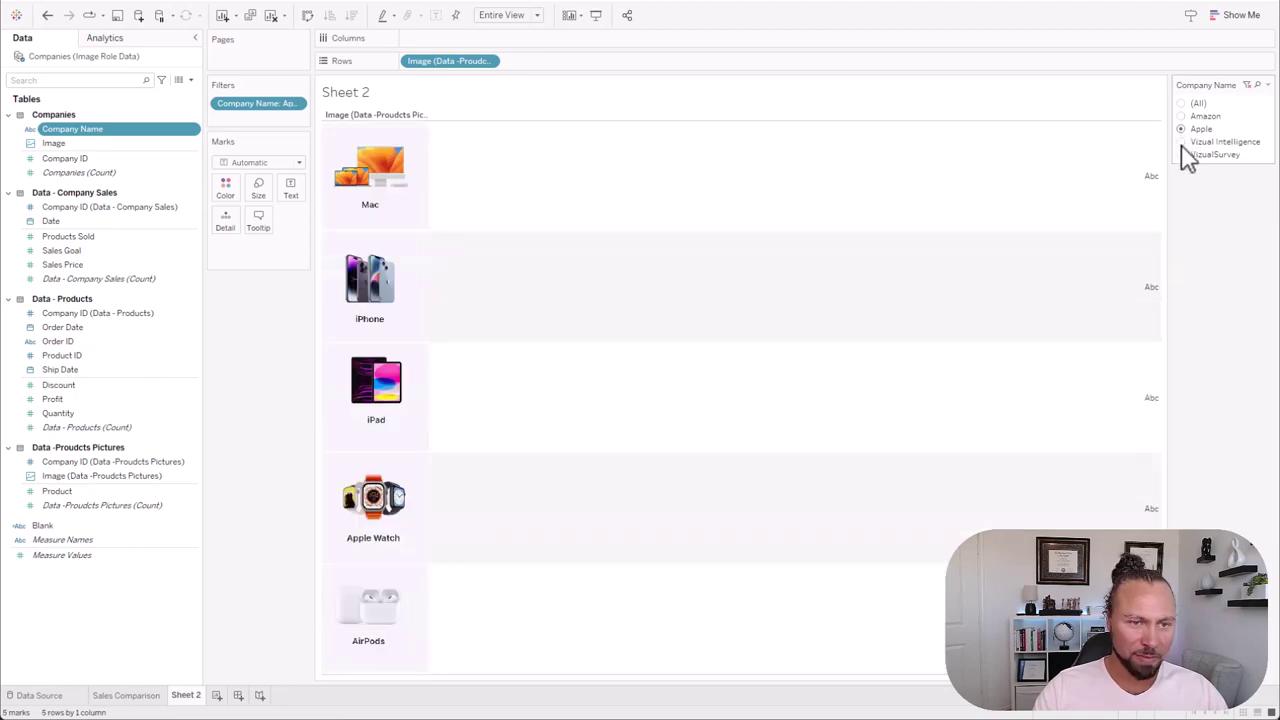
click(1183, 142)
click(1183, 155)
click(1183, 142)
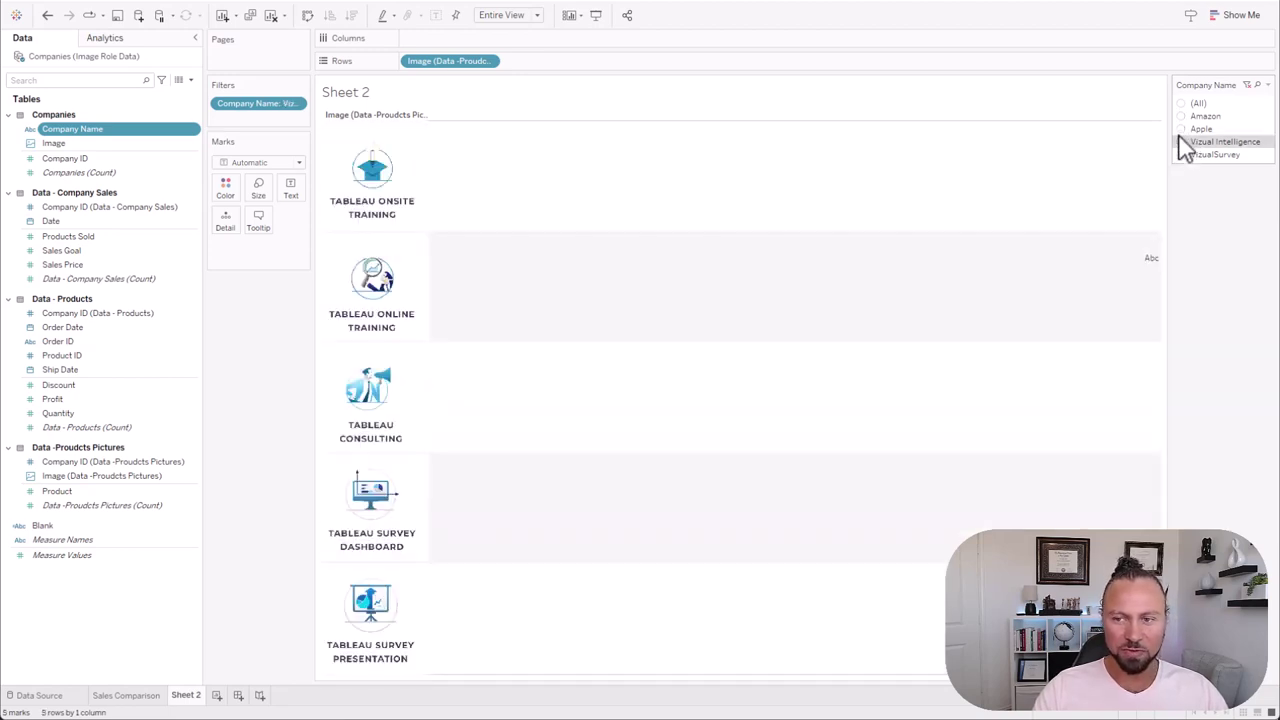
click(1183, 129)
click(1183, 116)
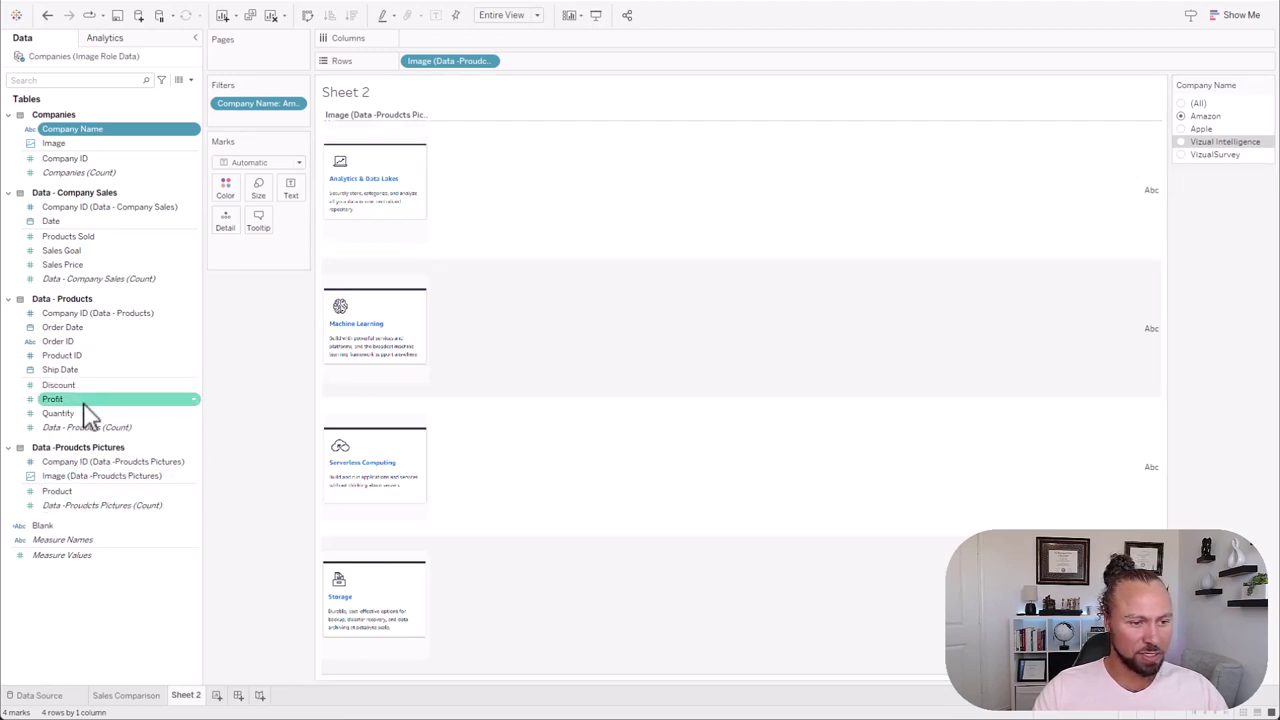
- Add Profit to the product images and show it as a horizontal bar chart
drag(57, 396, 944, 281)
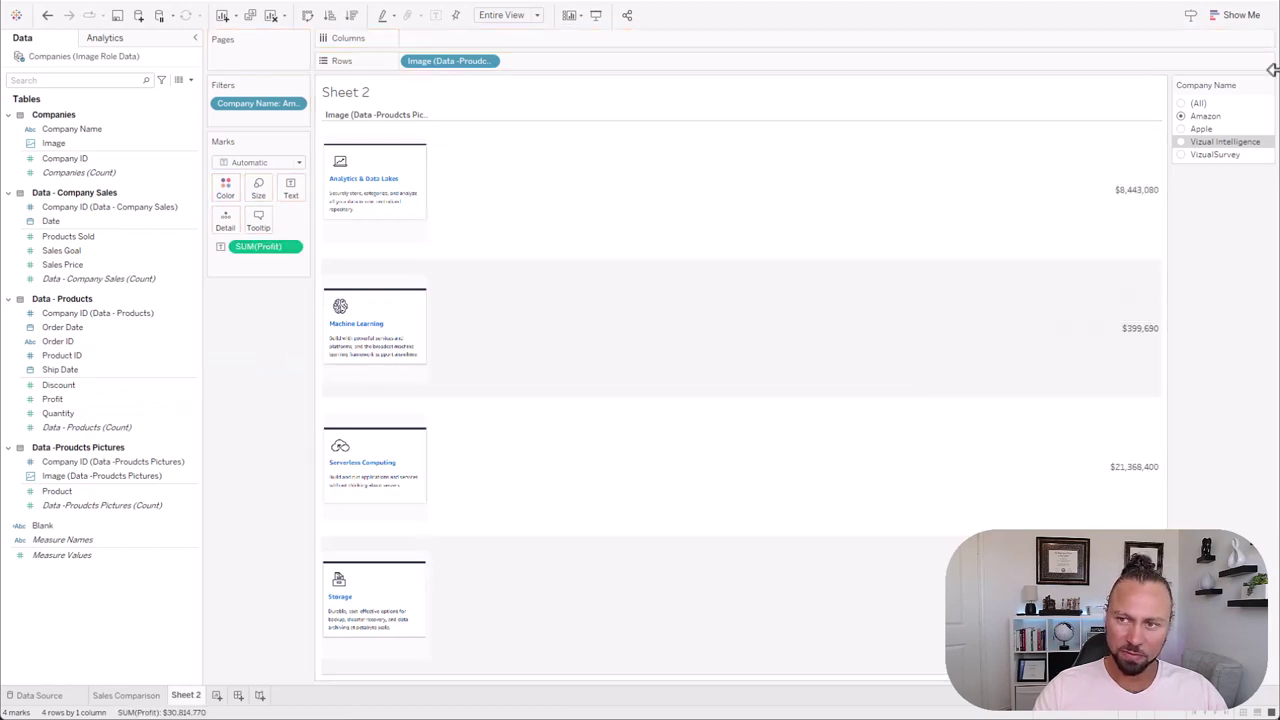
click(1244, 20)
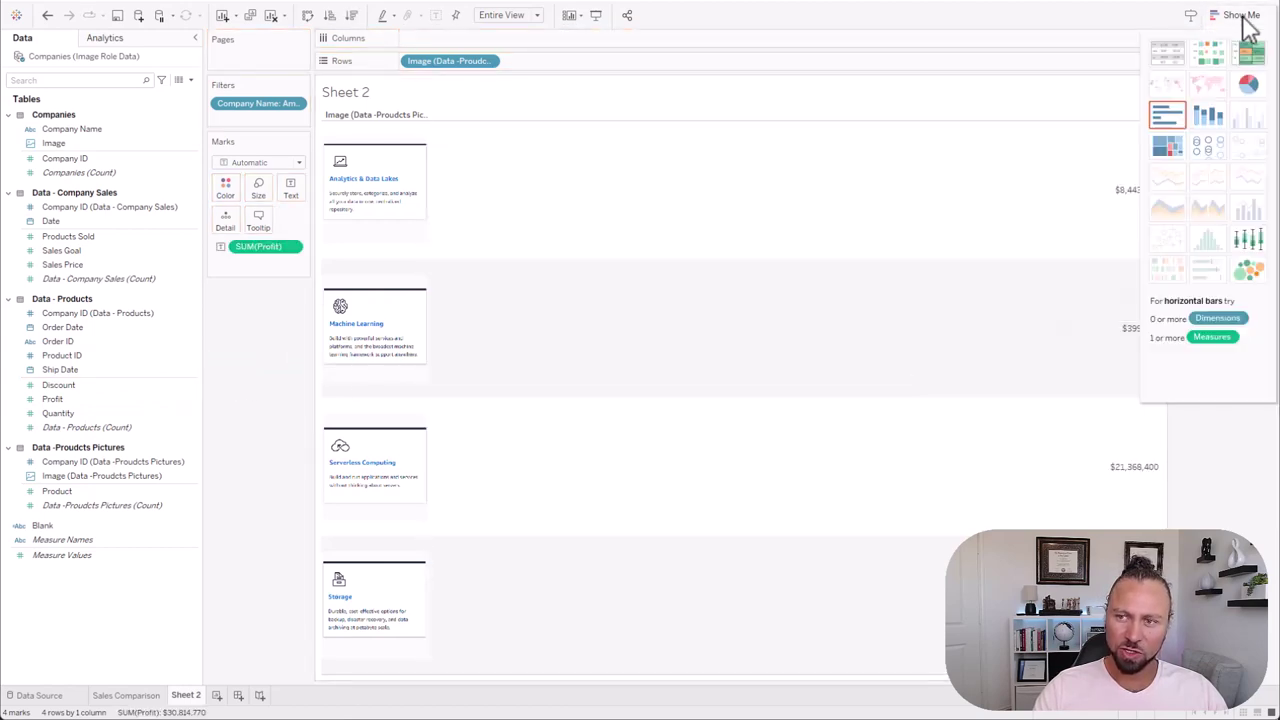
click(1167, 118)
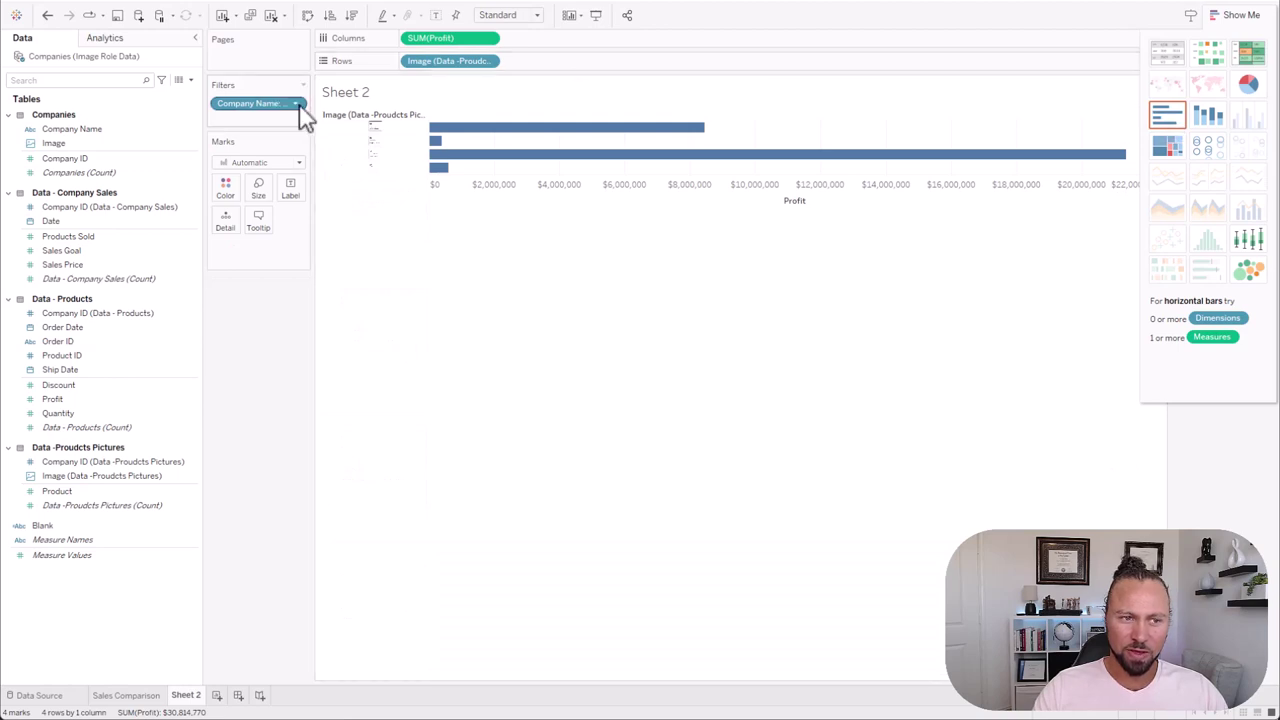
click(1244, 15)
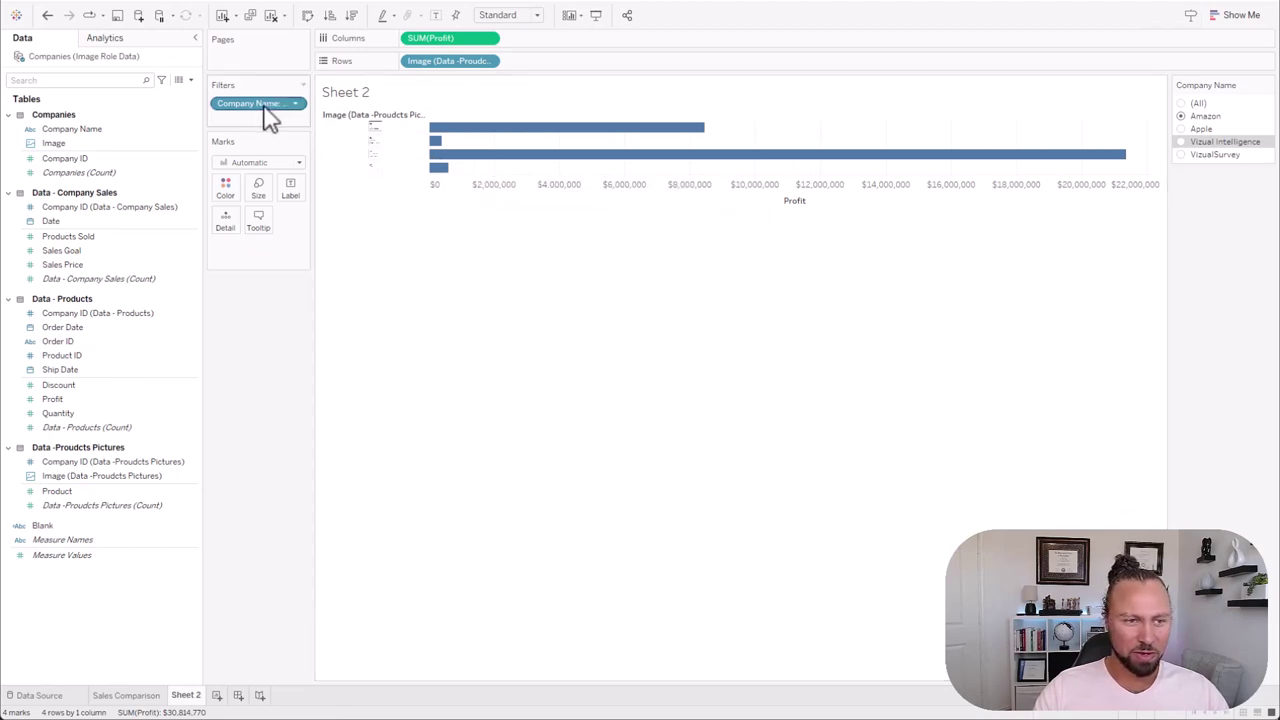
- Color the profit bars by Company Name and switch the company filter to Vizual Intelligence
drag(268, 116, 226, 186)
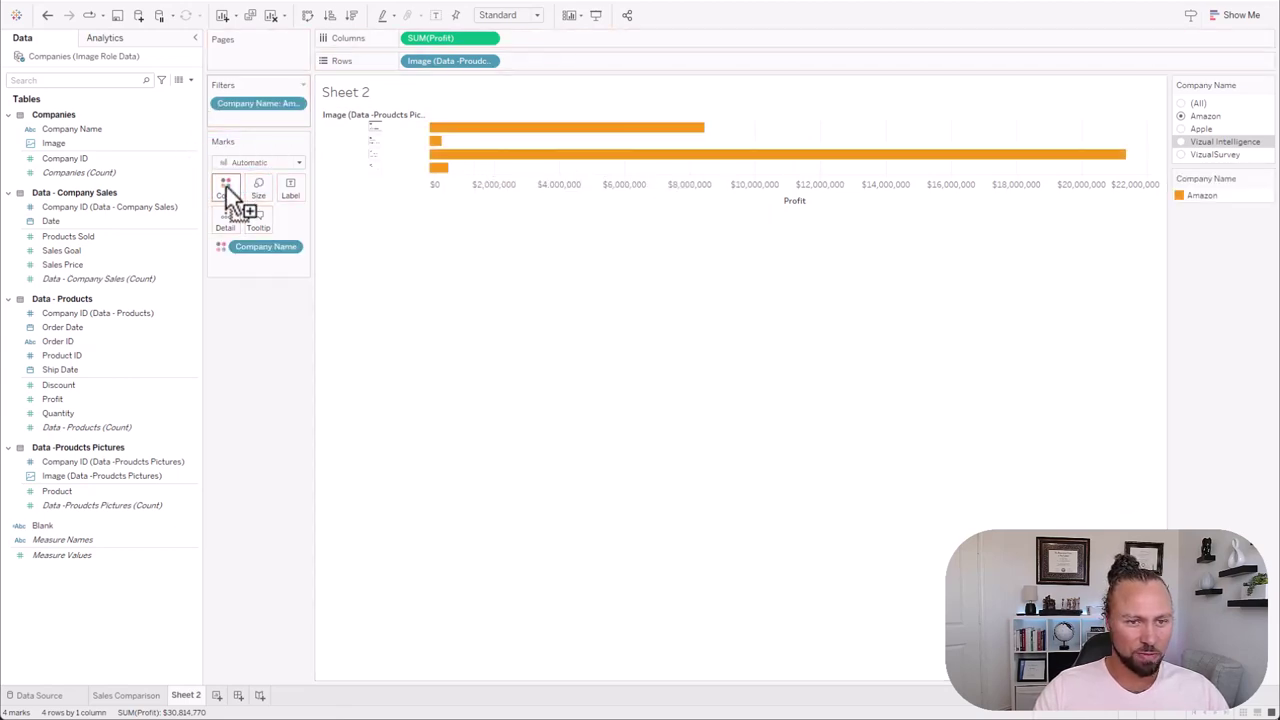
click(1186, 142)
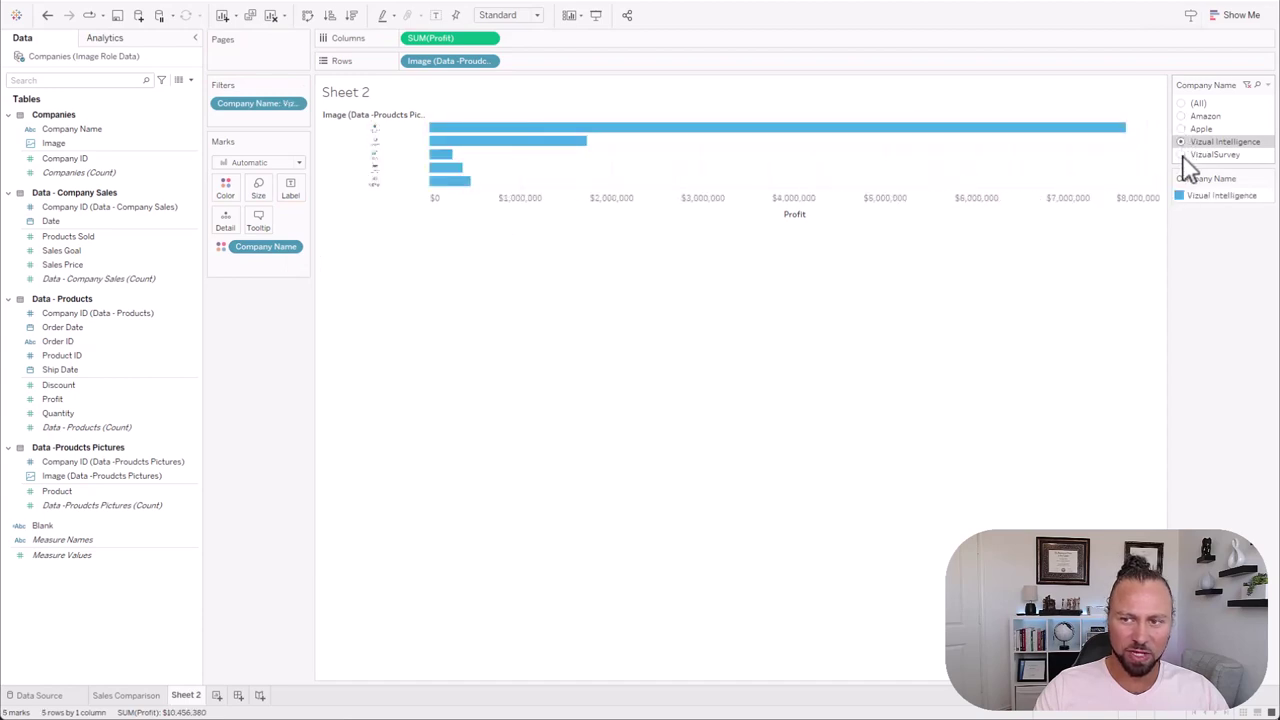
- Return the company filter to Vizual Intelligence and fit the profit chart to Entire View
click(1186, 155)
click(1186, 142)
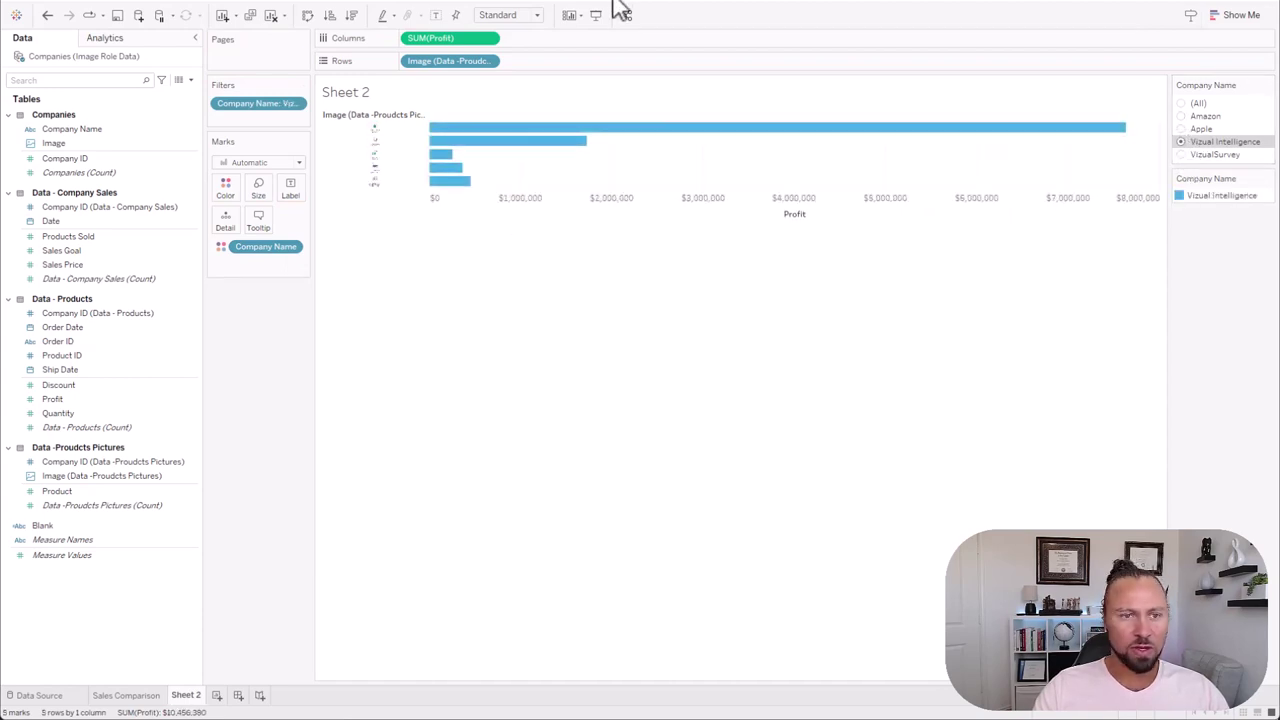
click(508, 15)
click(500, 63)
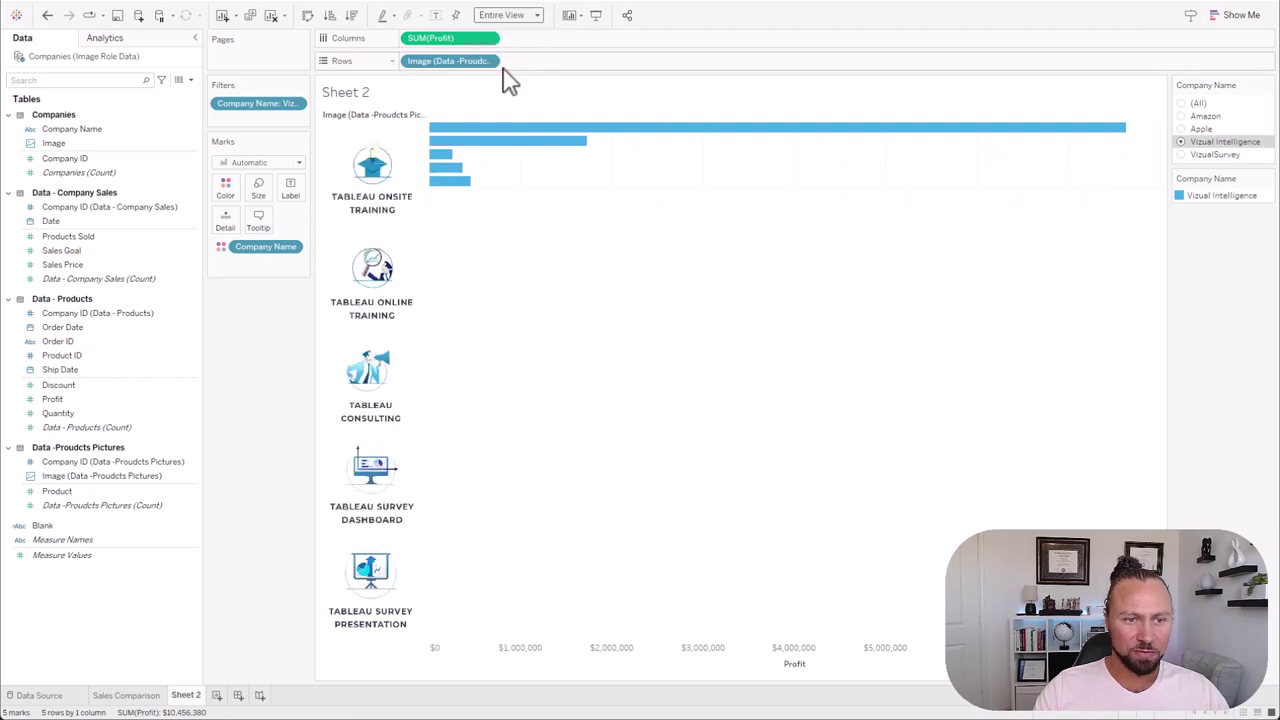
- Filter the chart to Amazon, Apple and VizualSurvey in turn to examine each company's product images and profit bars
click(1186, 116)
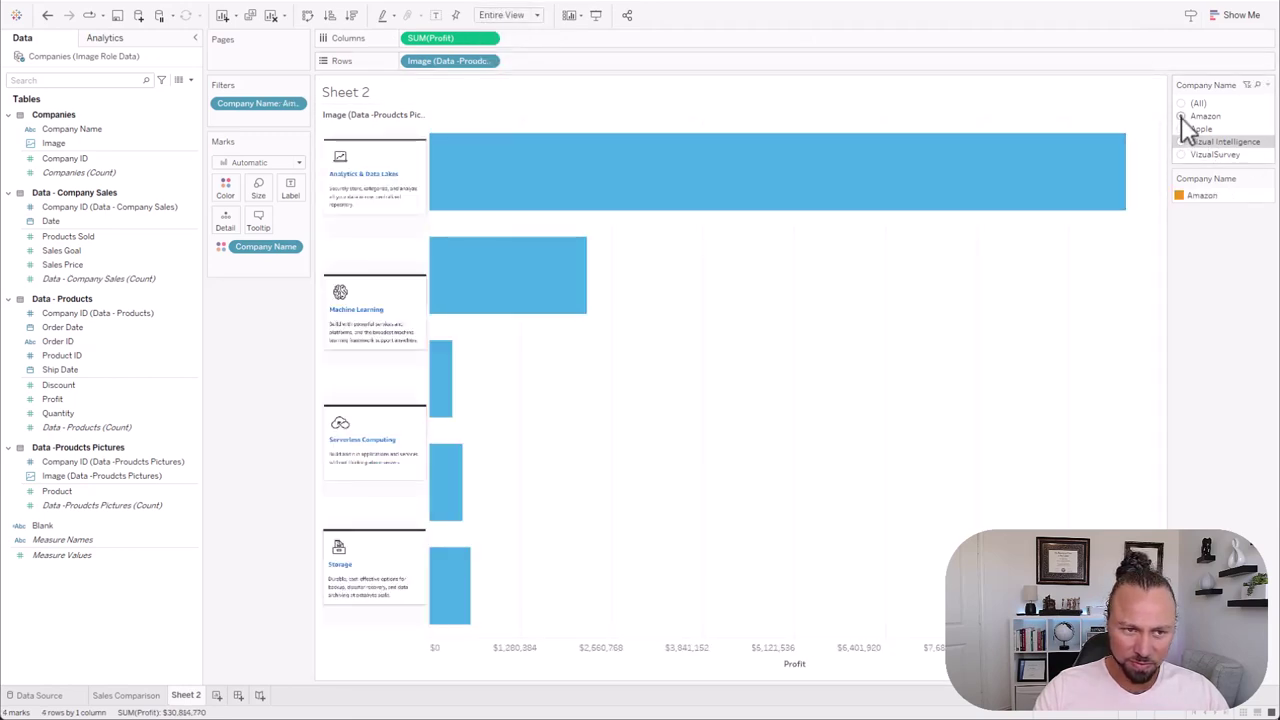
click(1183, 129)
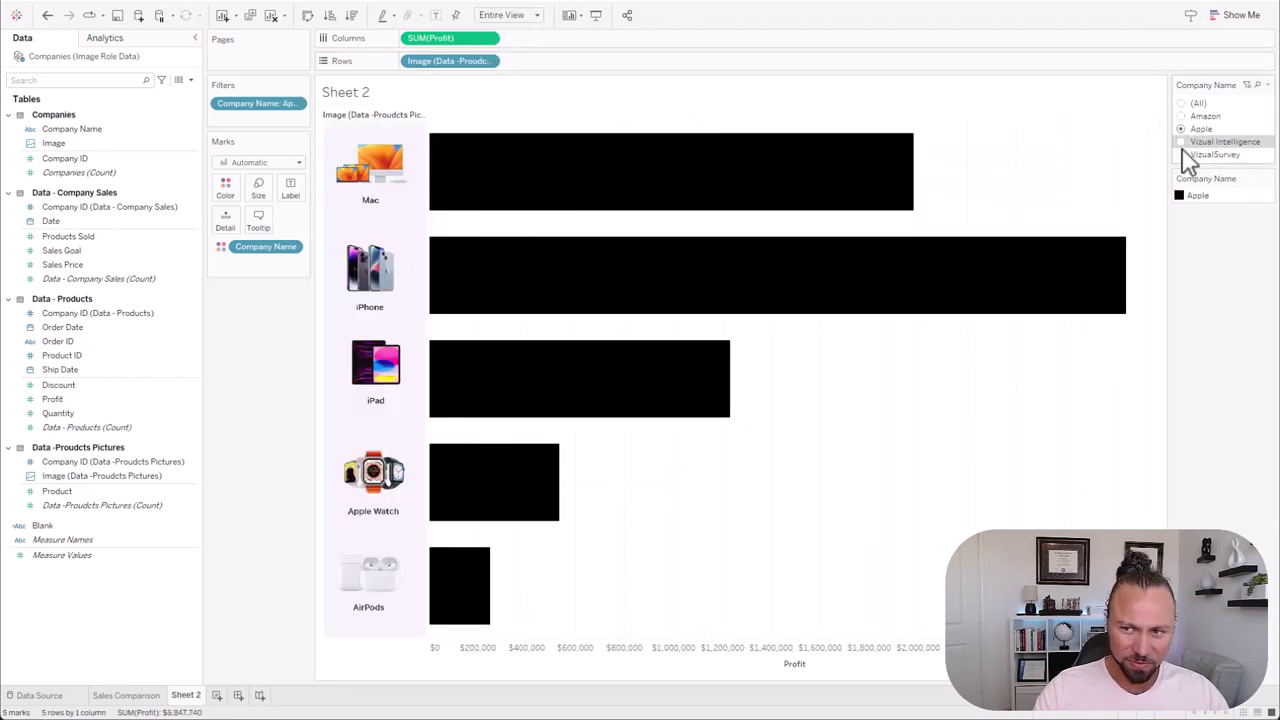
click(1182, 155)
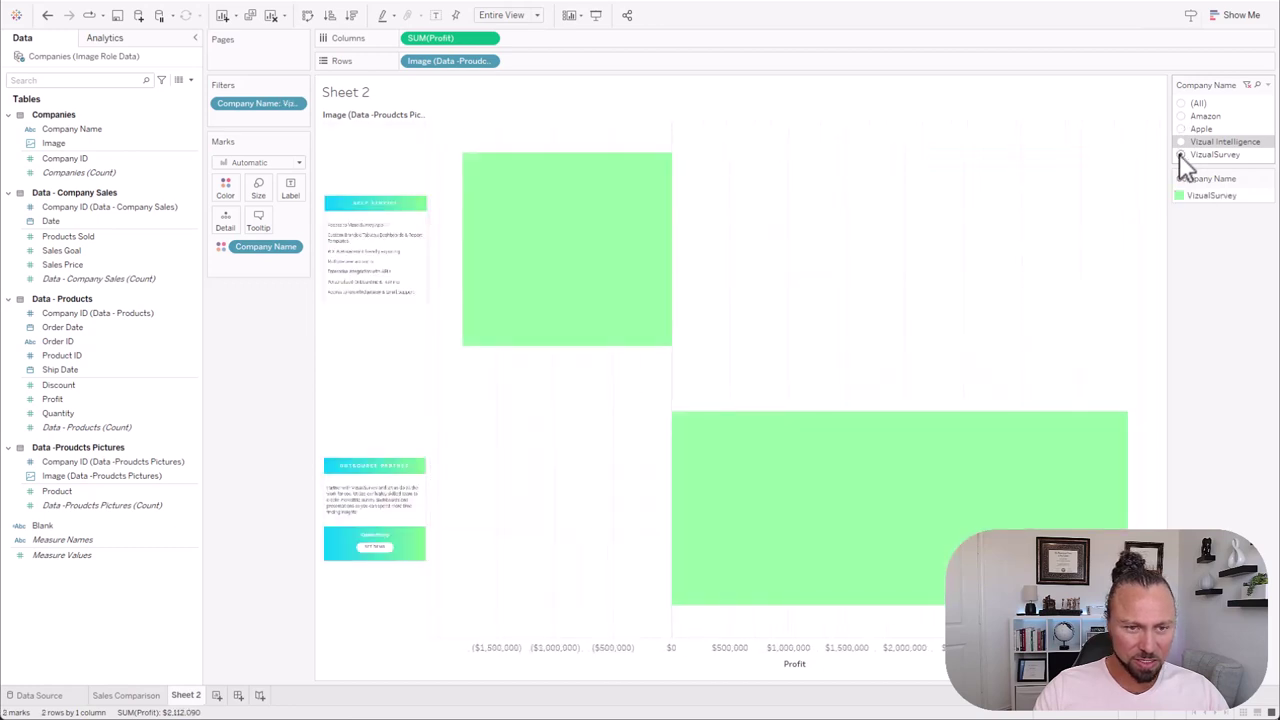
- Sort the product images in descending order of profit and label the bars with Profit
click(353, 17)
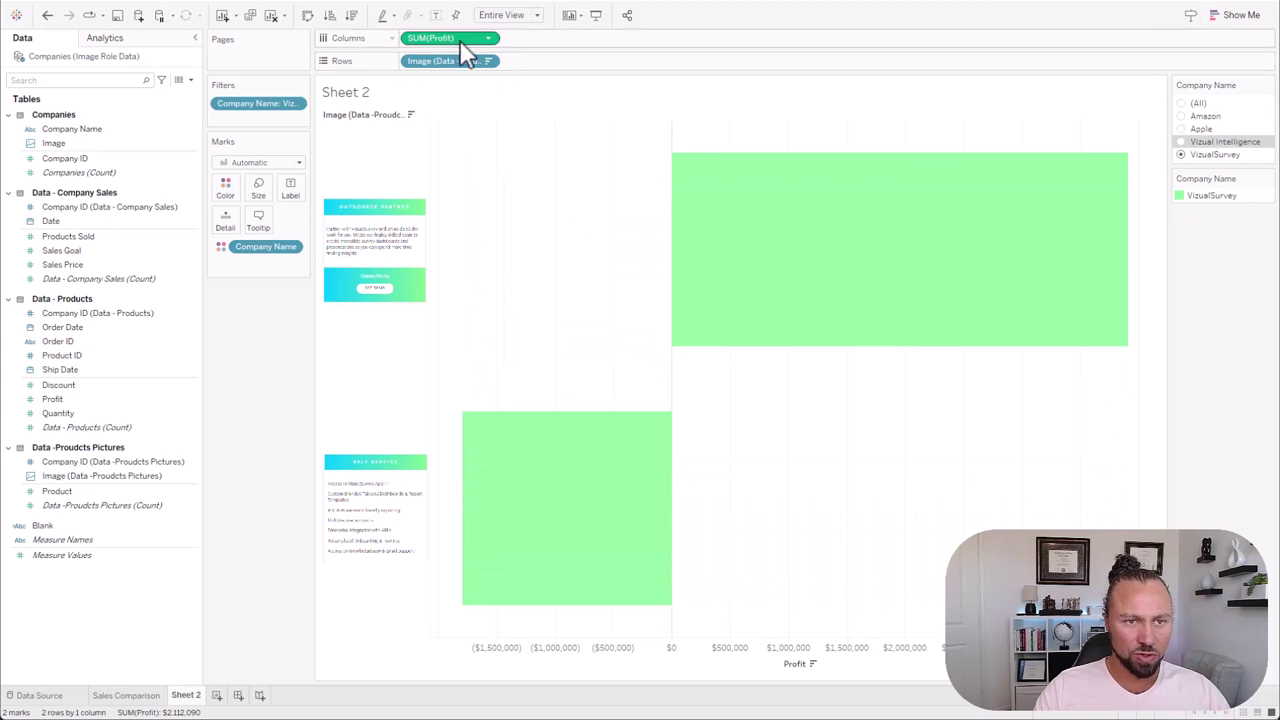
drag(464, 42, 342, 115)
drag(296, 192, 297, 196)
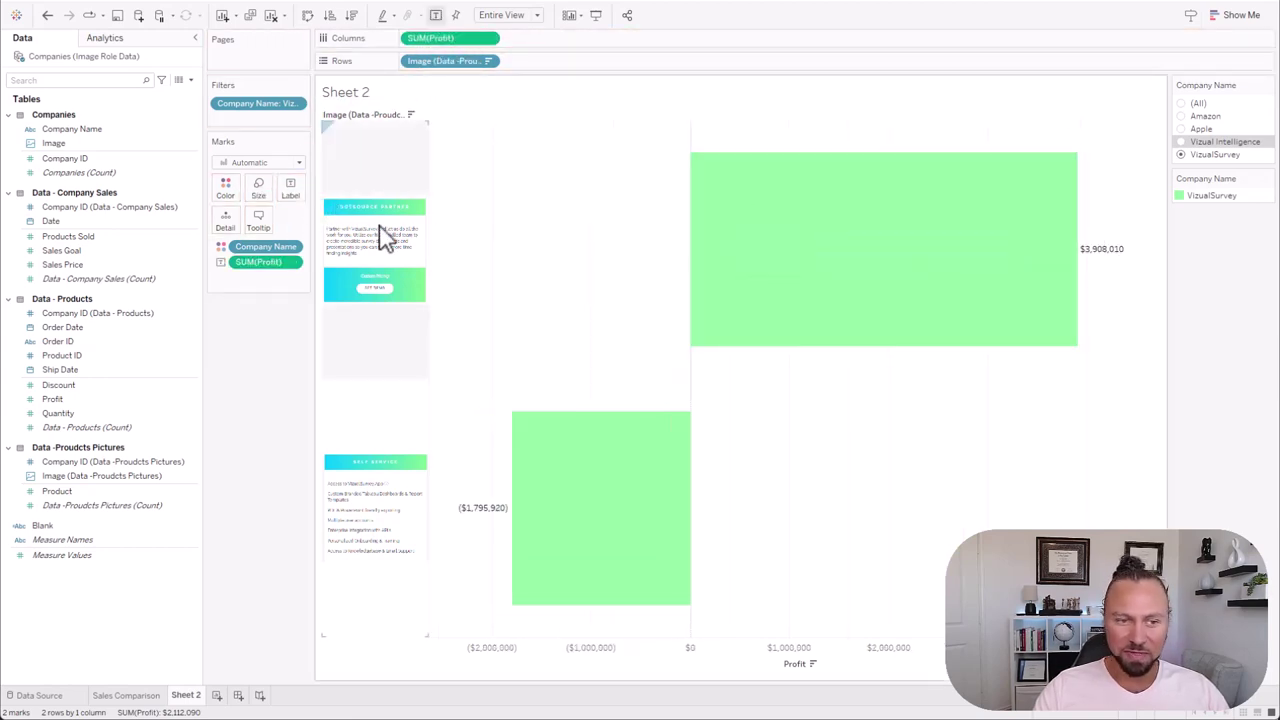
- Set the font size of the profit bar labels to 15
click(298, 193)
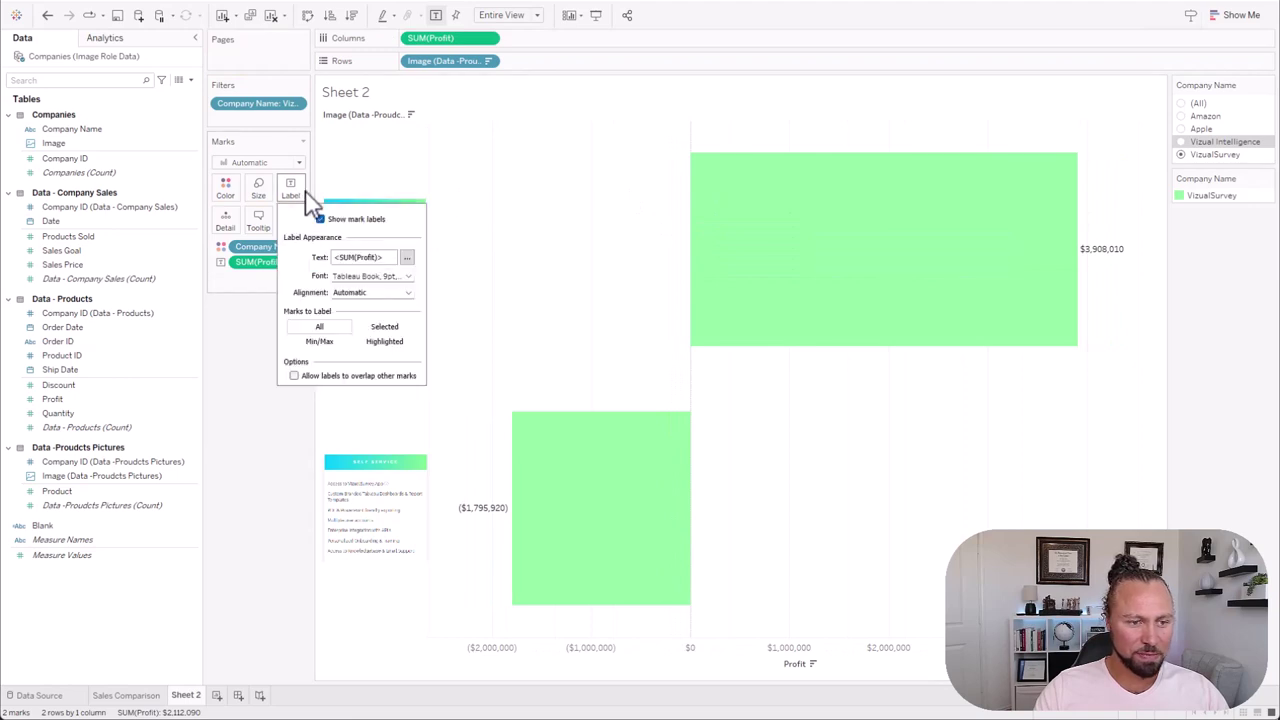
click(408, 276)
click(360, 313)
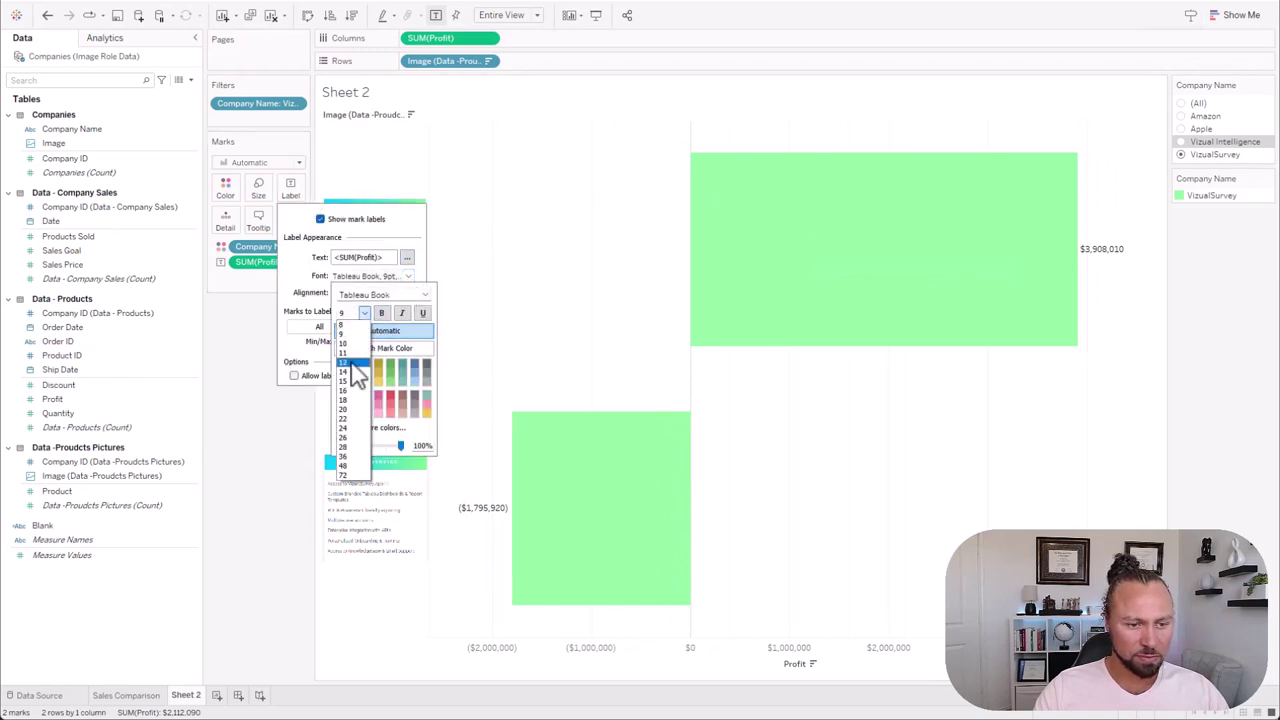
click(349, 380)
click(984, 464)
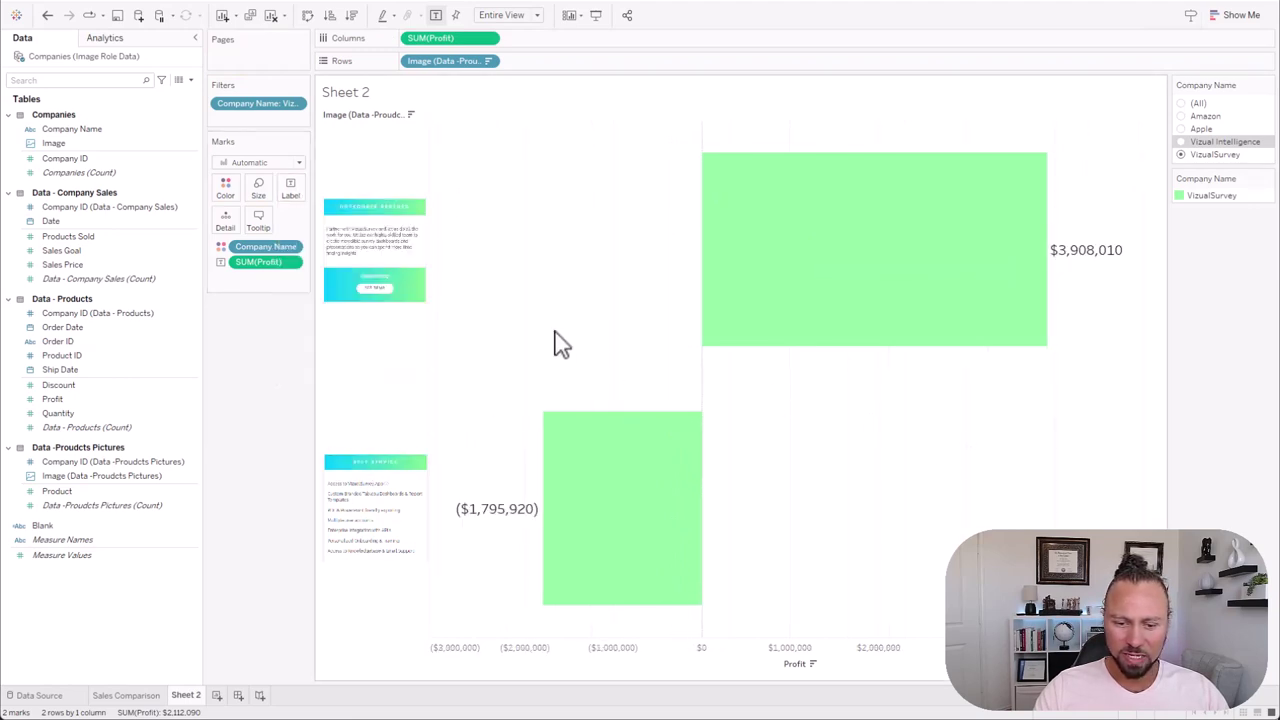
- Hide the Profit axis header and set the column grid lines to None
right_click(876, 649)
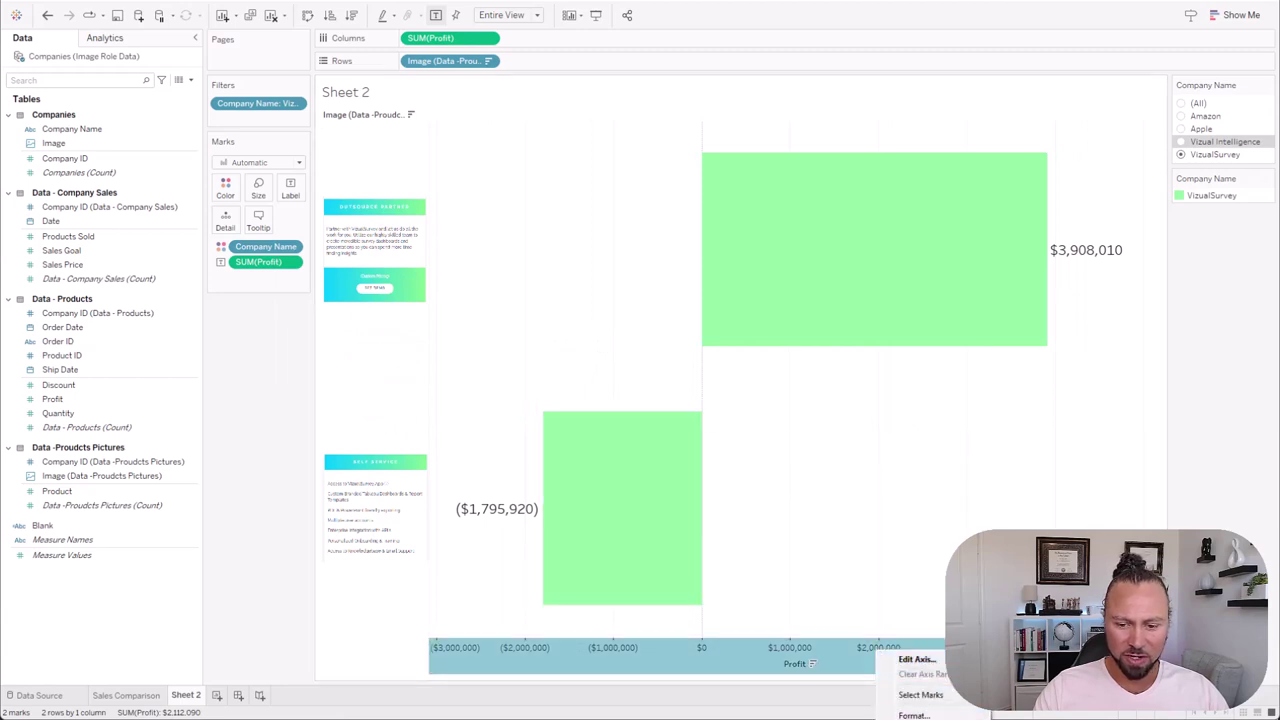
click(918, 691)
right_click(603, 242)
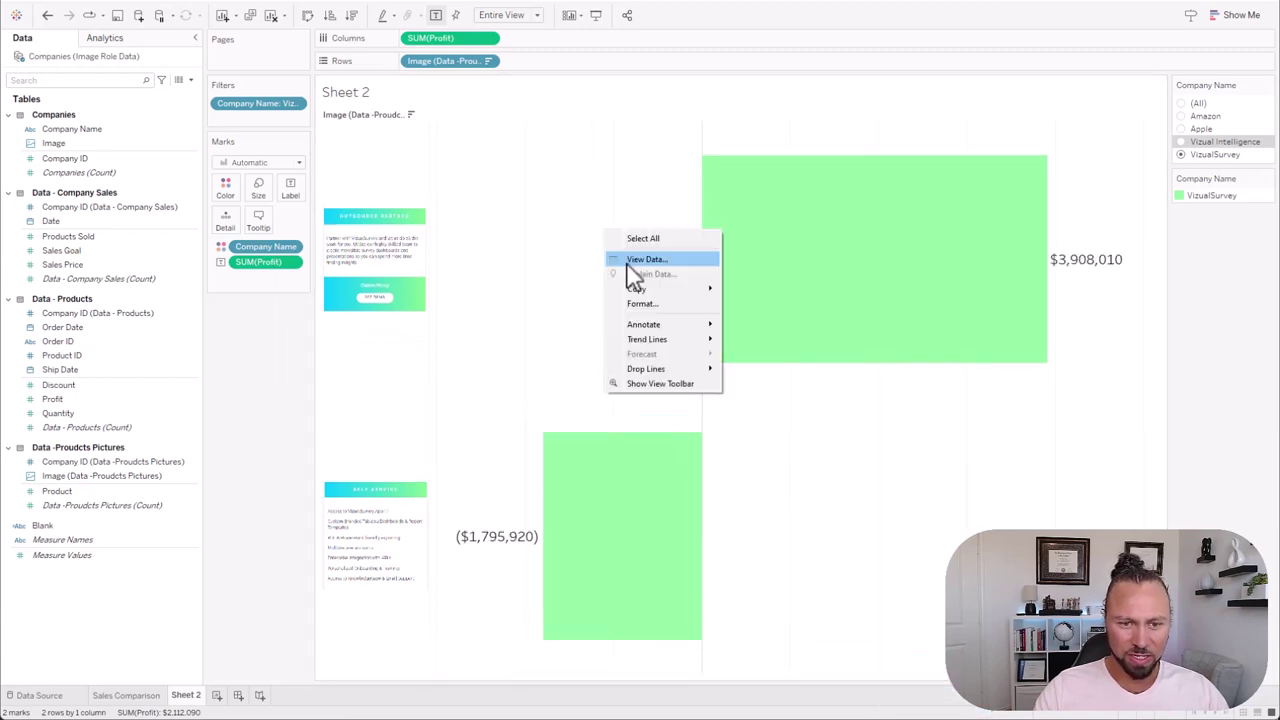
click(667, 305)
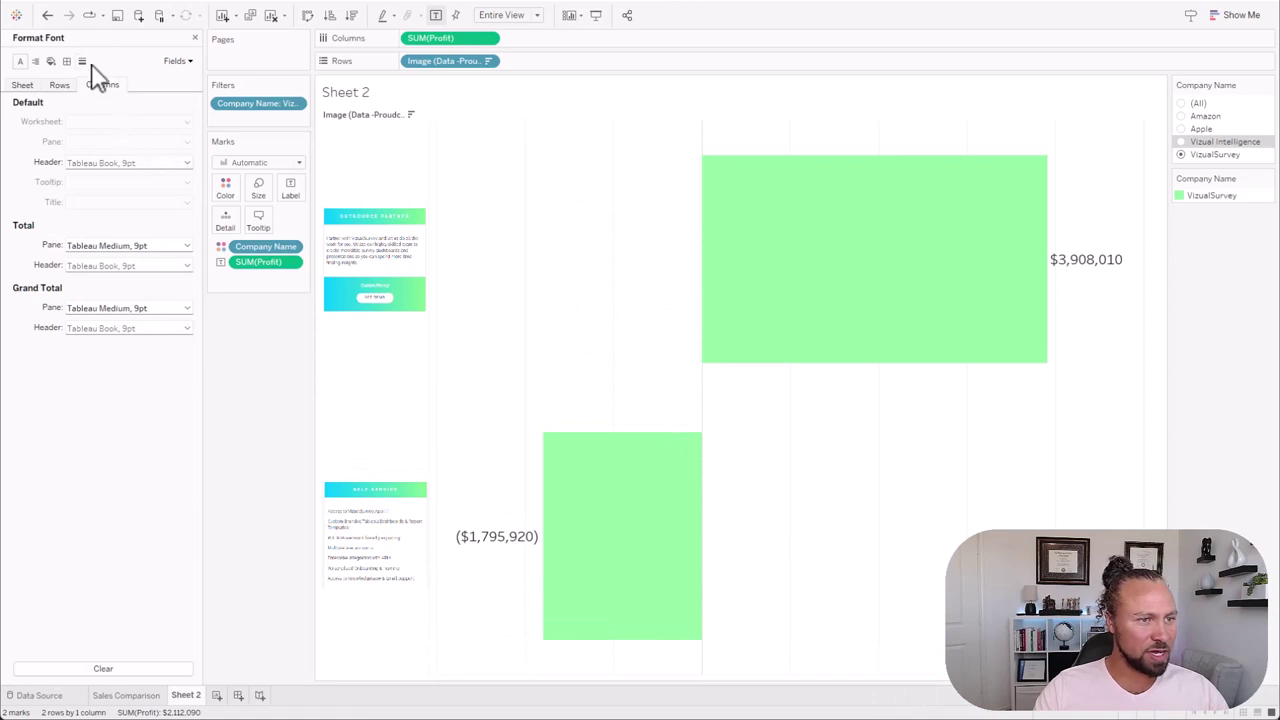
click(83, 62)
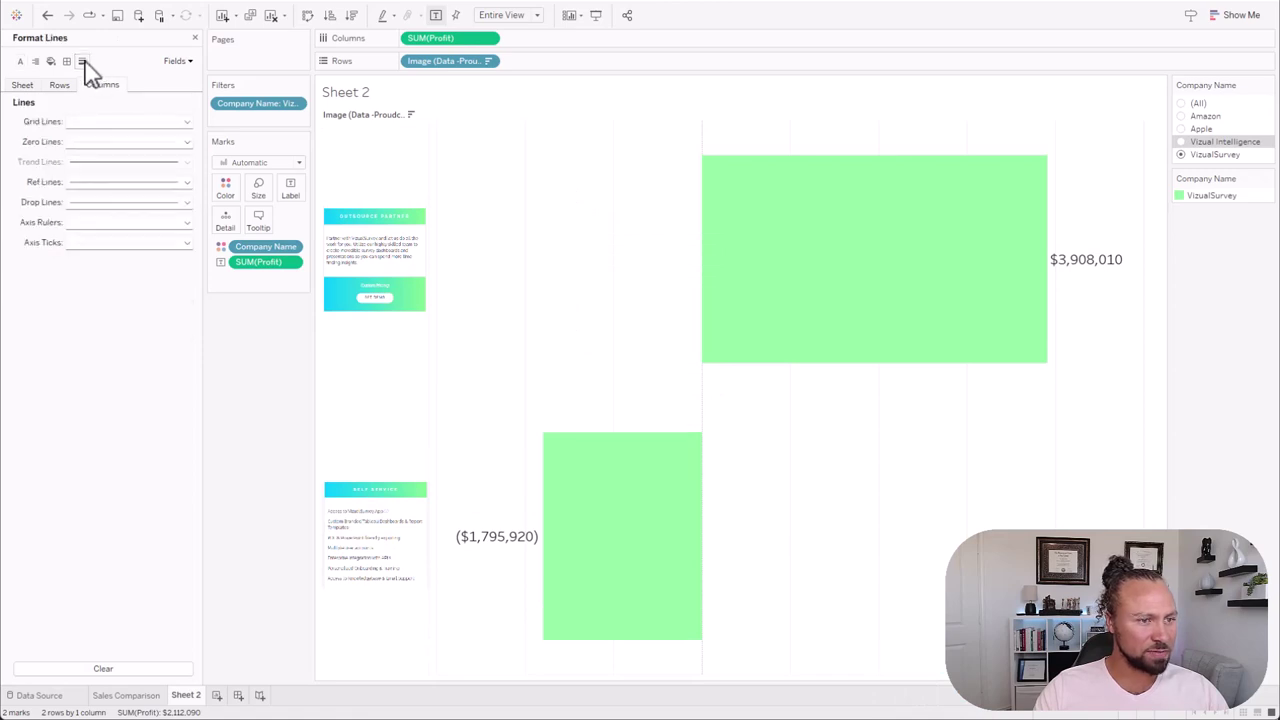
click(105, 122)
click(104, 140)
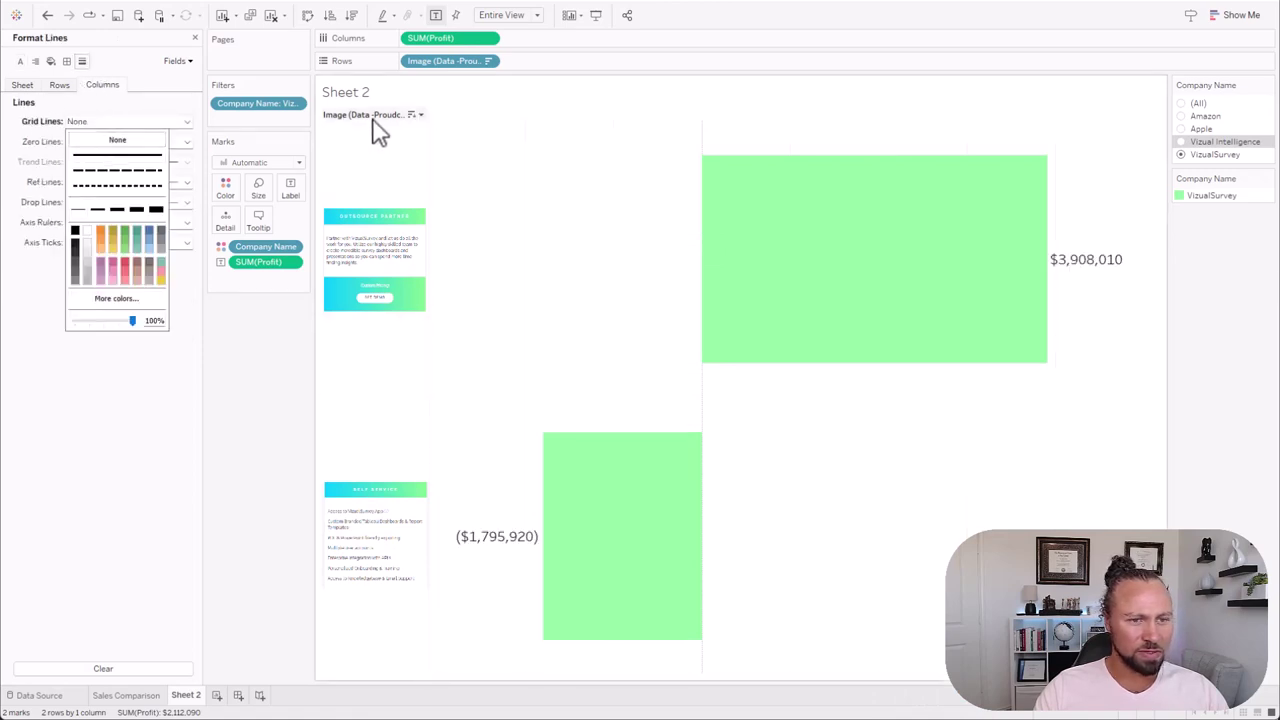
- Hide the row field label above the product images
right_click(378, 118)
click(465, 258)
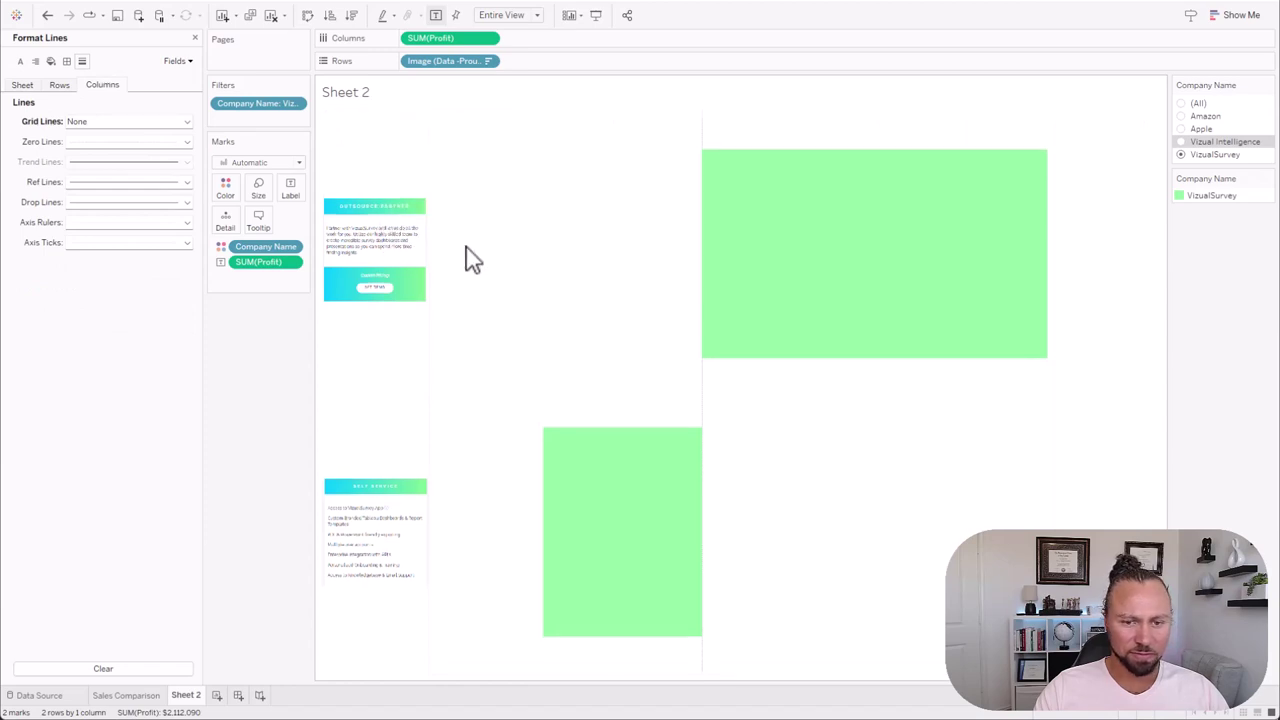
- Check the formatted chart for each company by switching the Company Name filter, ending on Vizual Intelligence
click(1181, 142)
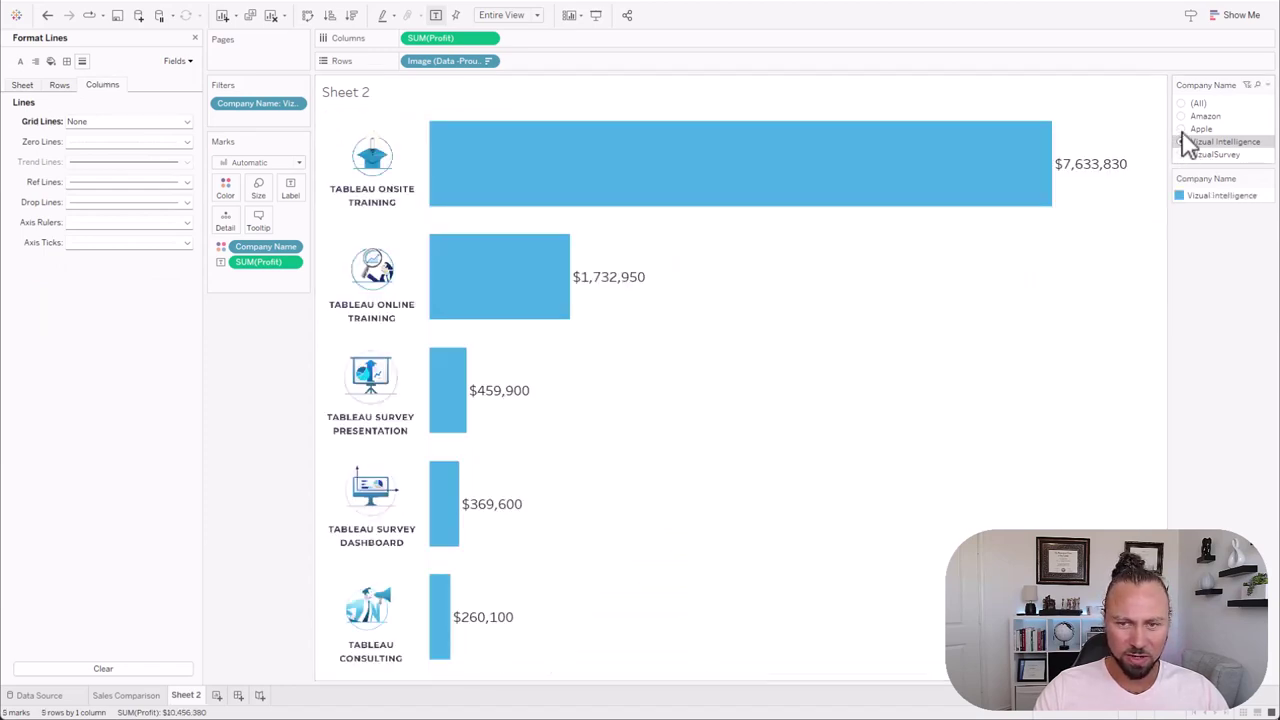
click(1181, 130)
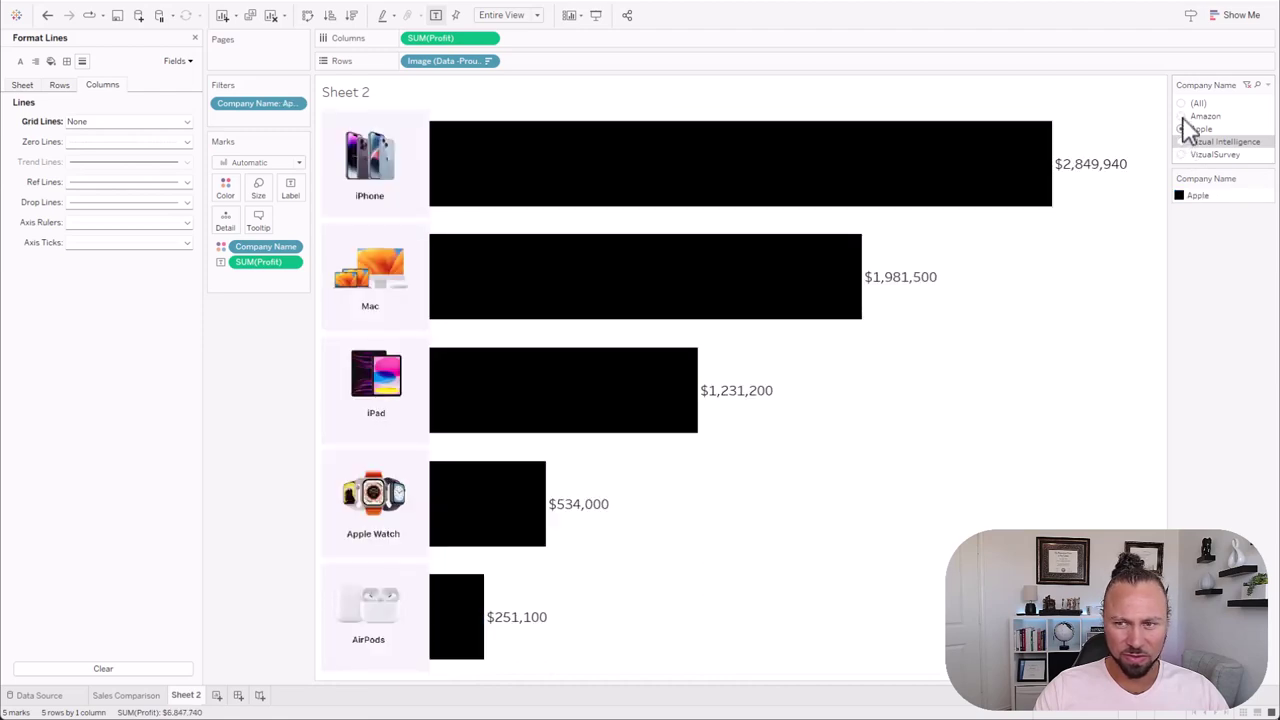
click(1182, 116)
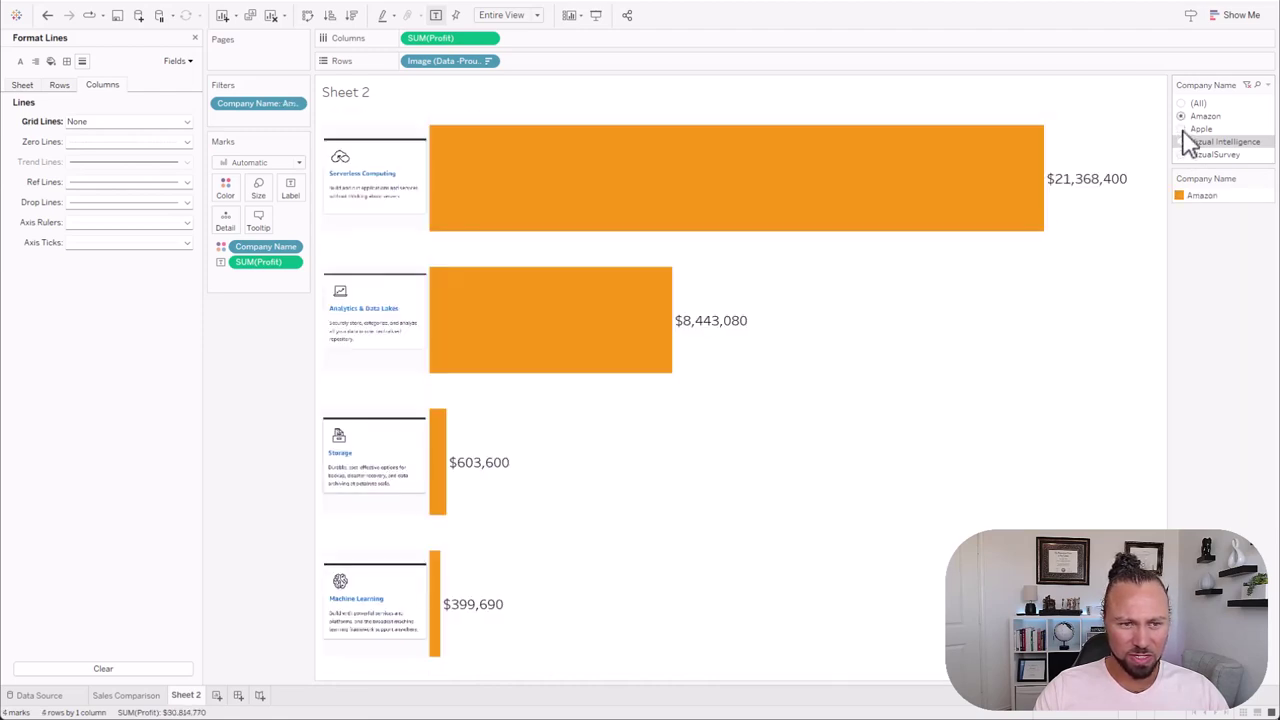
click(1182, 130)
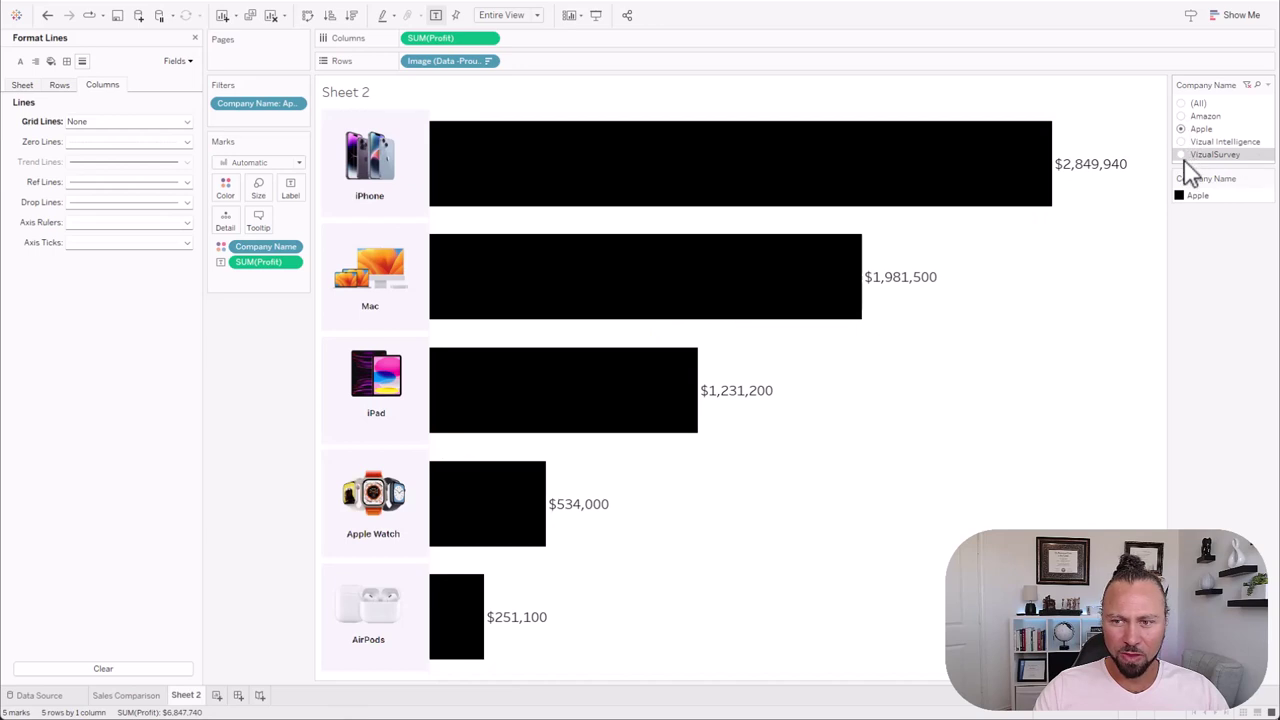
click(1182, 155)
click(1182, 142)
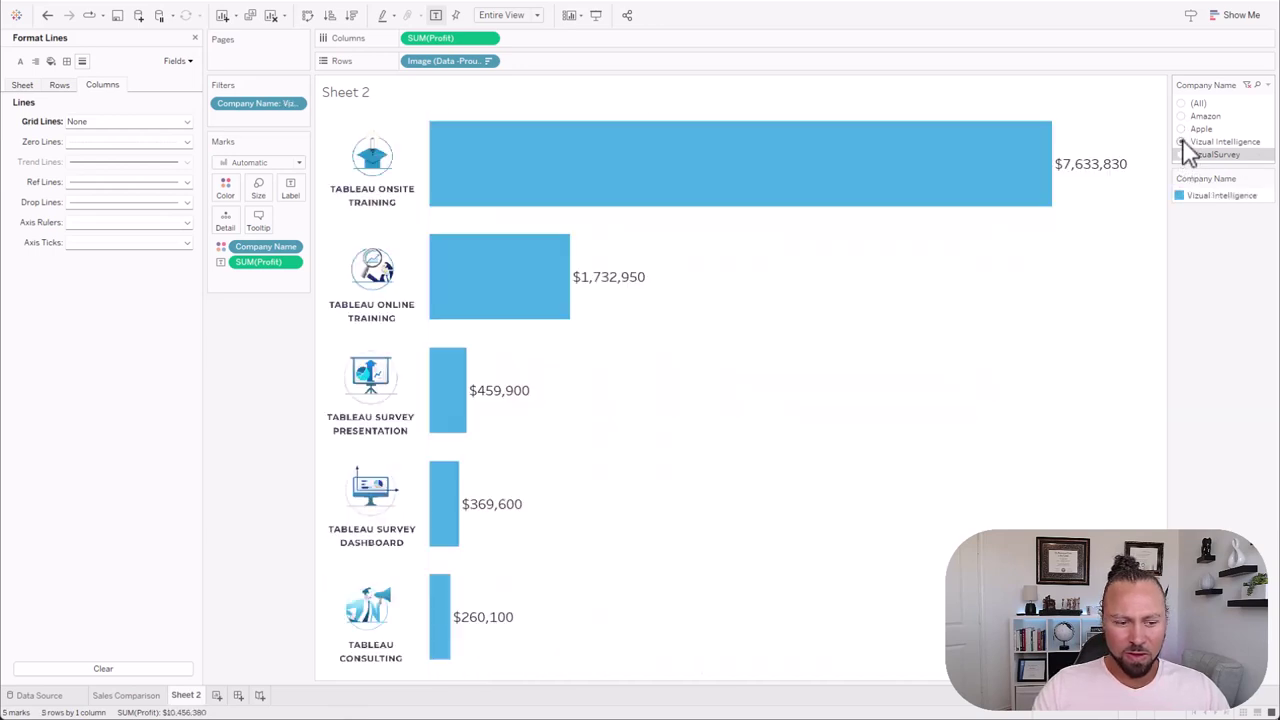
- Rename Sheet 2 as Profit by Product and add a new worksheet
double_click(186, 695)
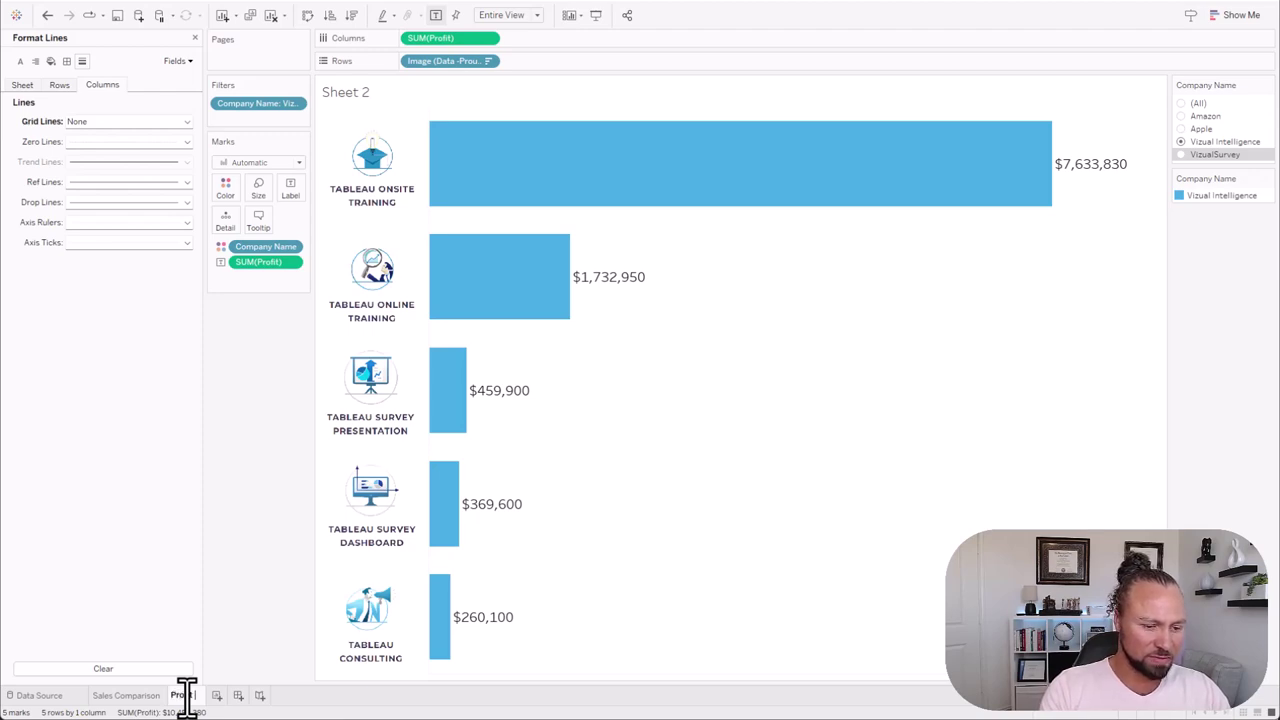
text(Profit by z)
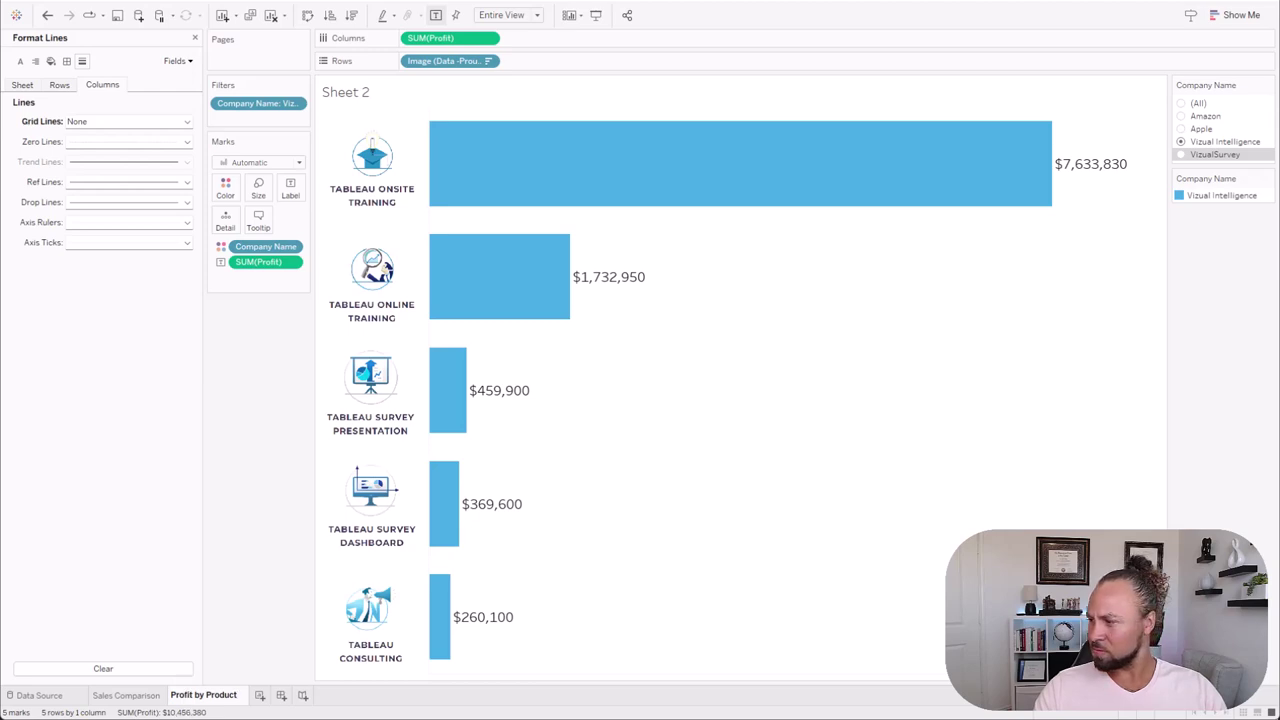
key(Return)
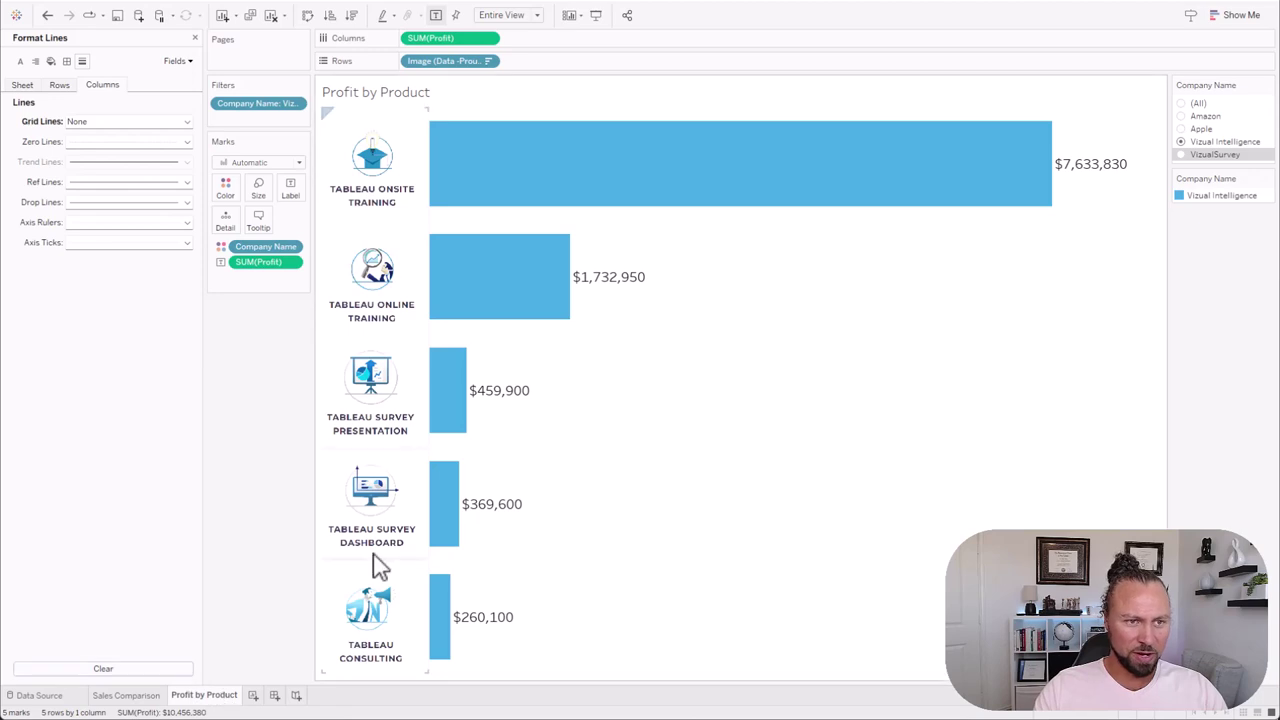
click(251, 698)
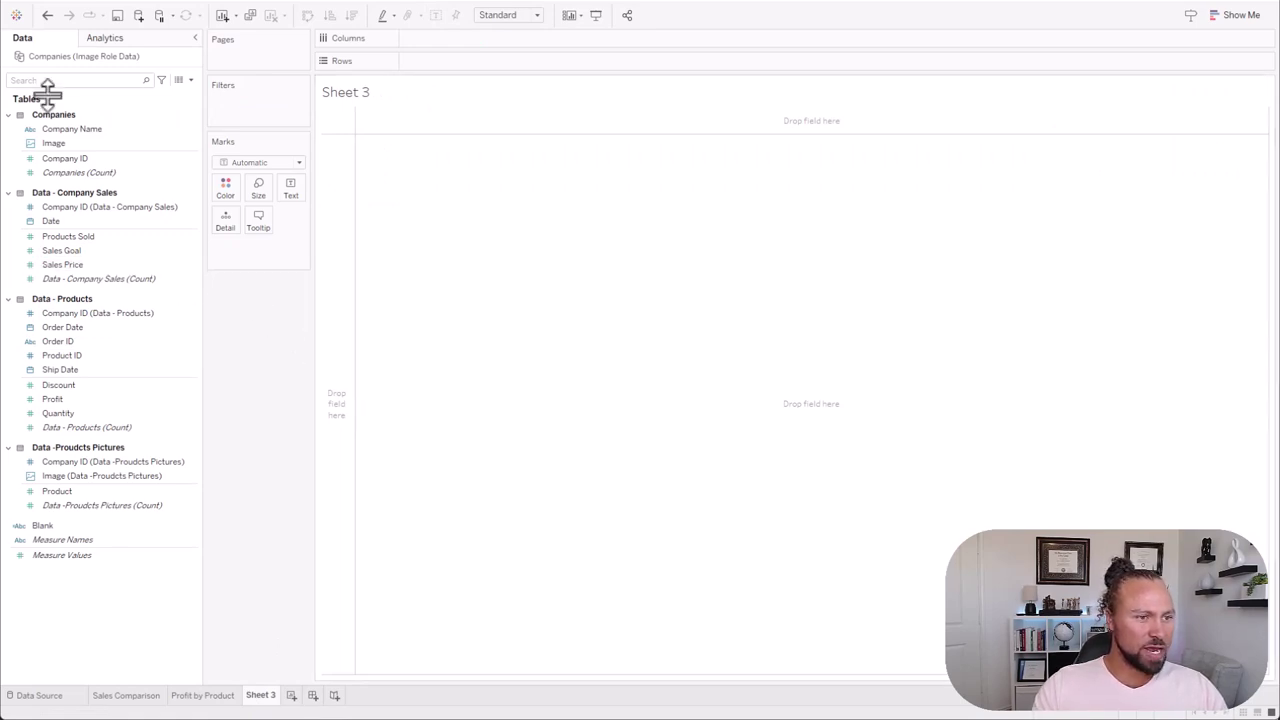
- Examine the Default Properties options available for the Company Name field
click(90, 131)
right_click(92, 131)
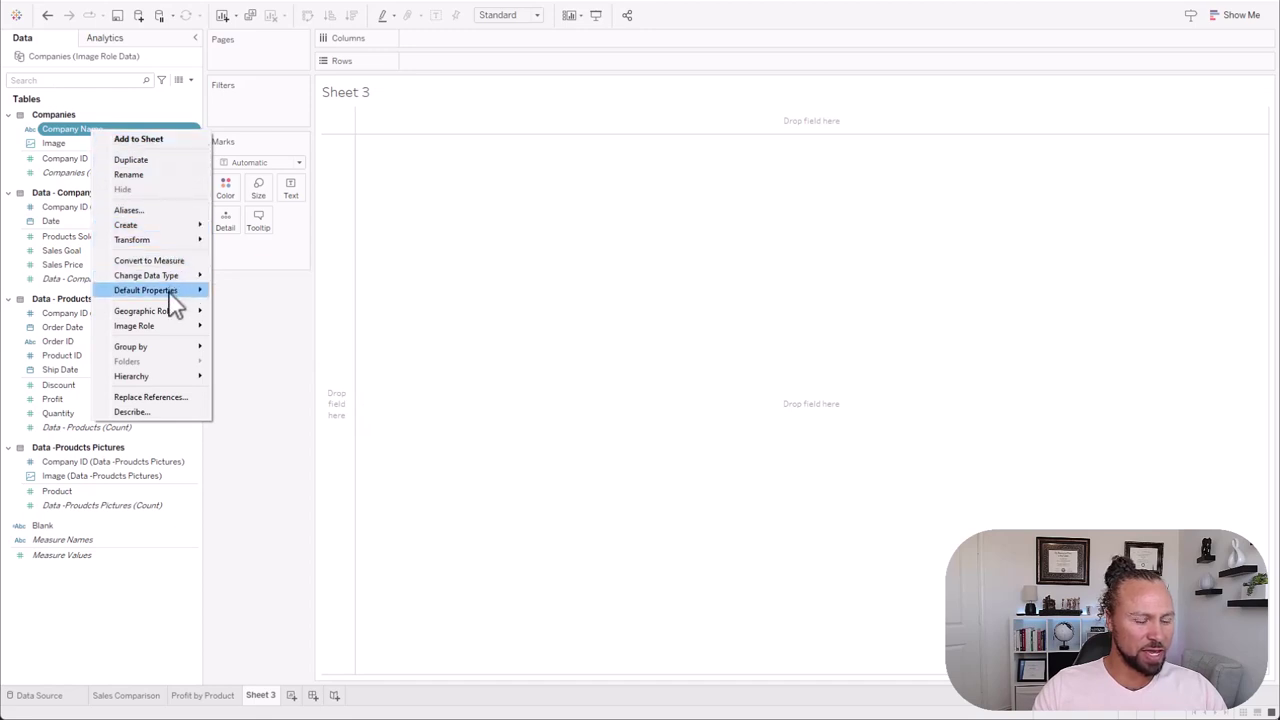
mouse_move(172, 300)
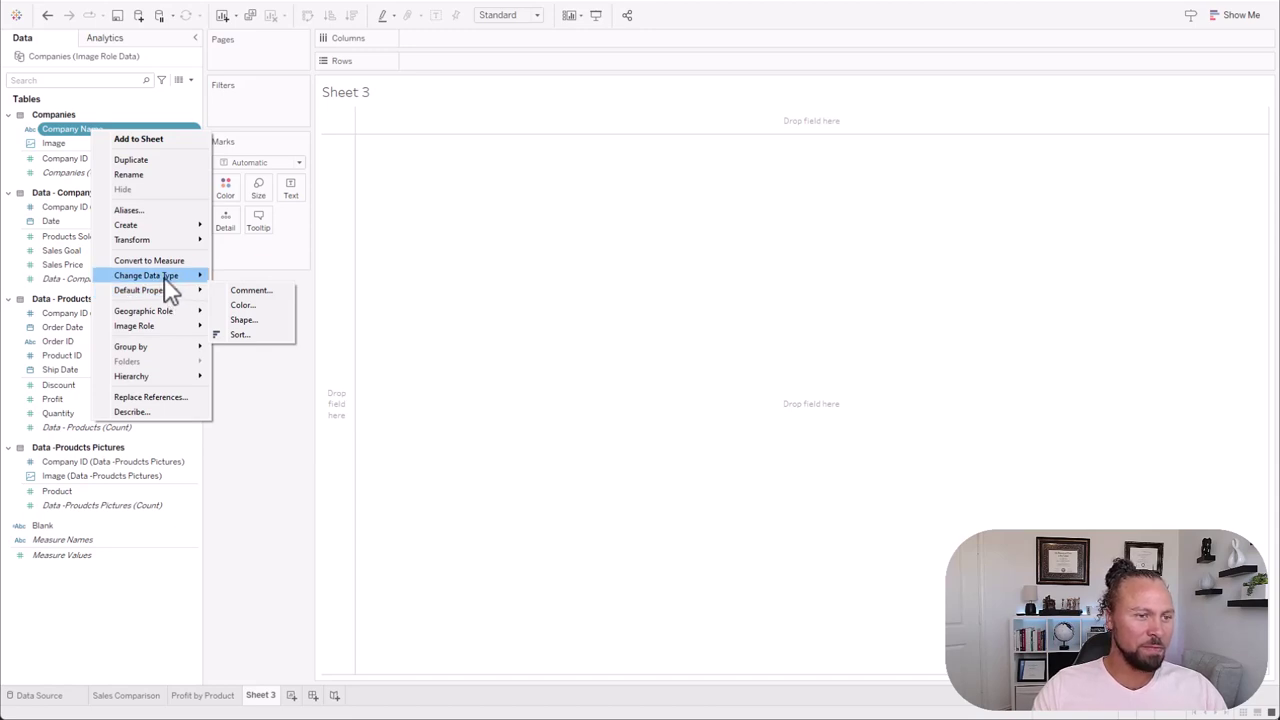
click(90, 136)
right_click(82, 131)
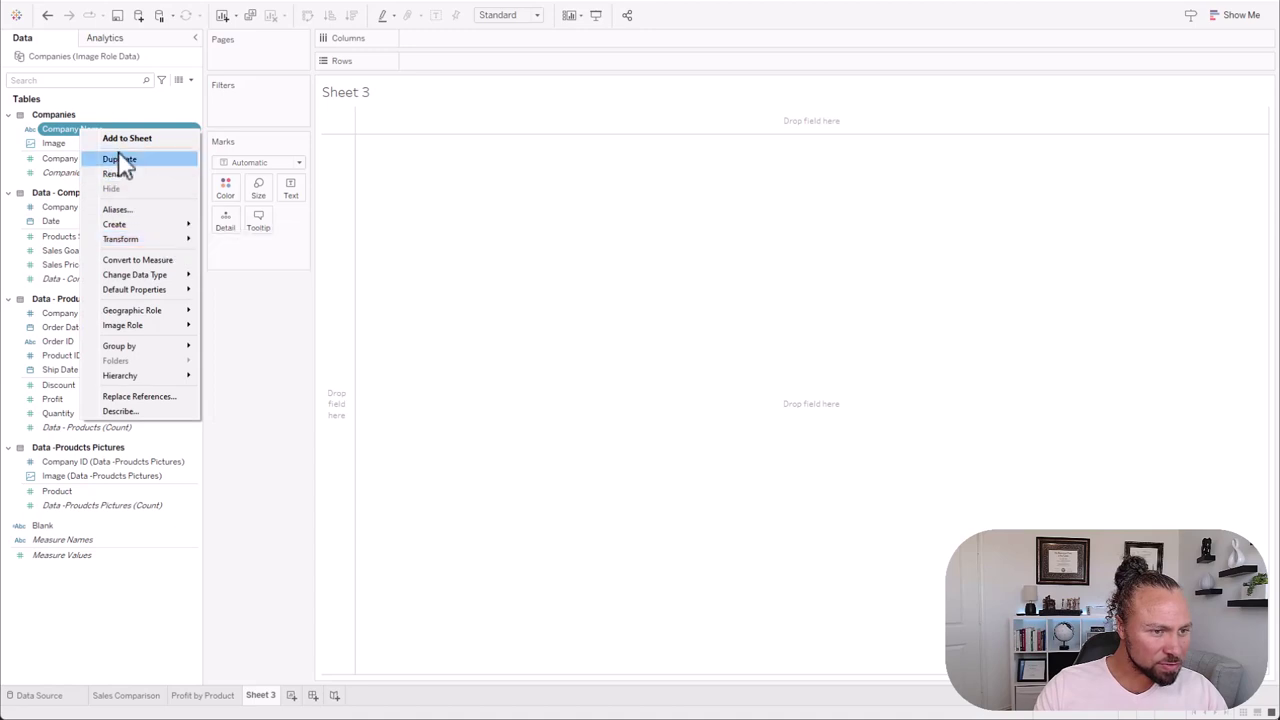
right_click(50, 132)
key(Escape)
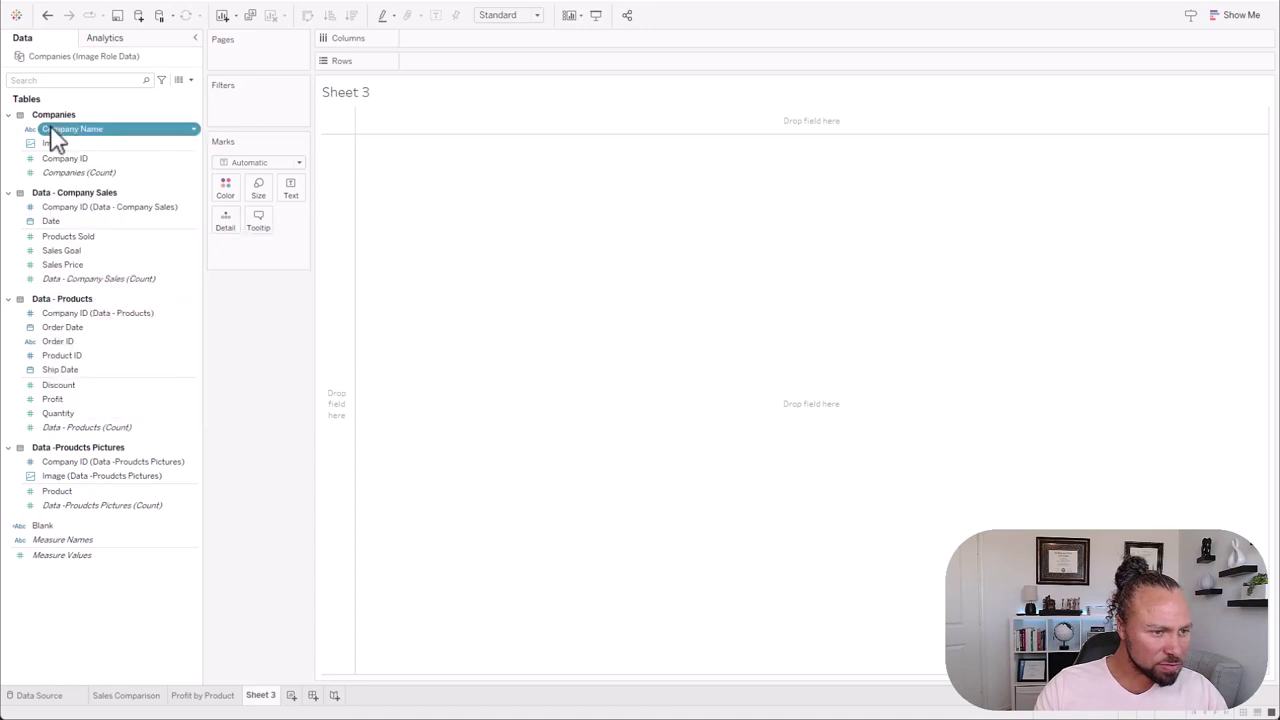
- Filter the new sheet by Company Name to Amazon only and show the filter control beside the view
drag(55, 140, 248, 126)
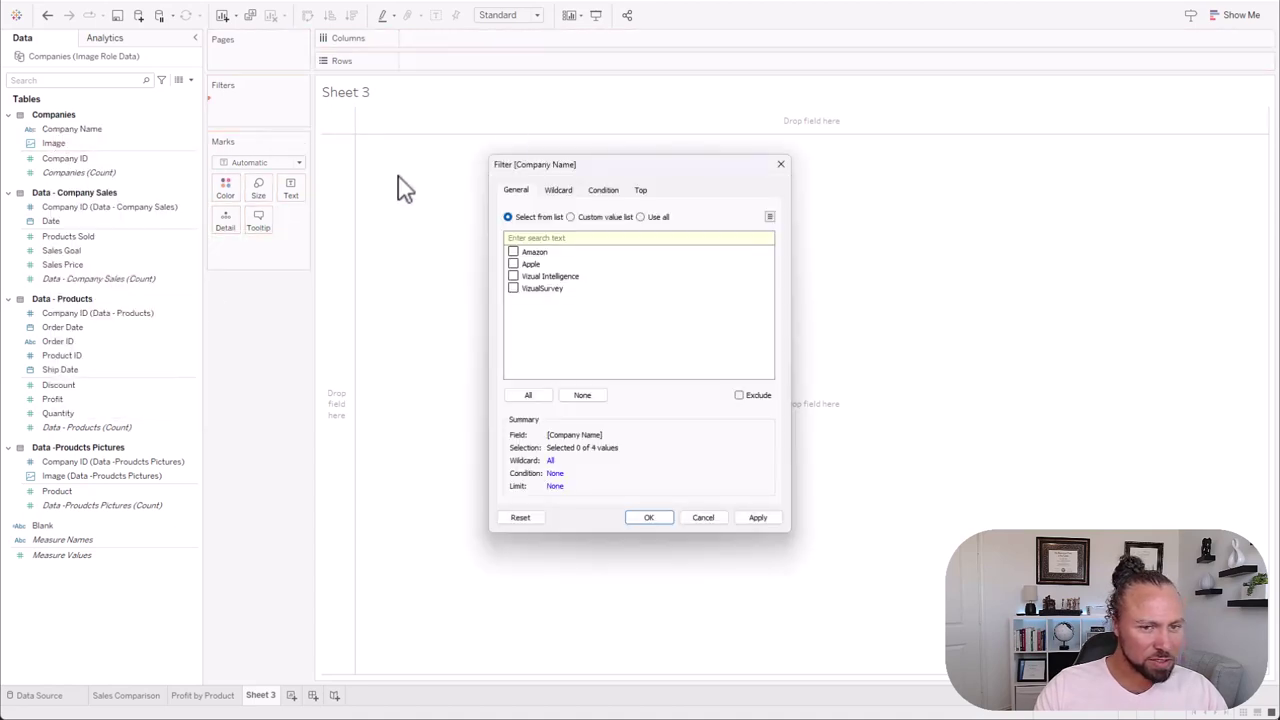
click(519, 253)
click(649, 518)
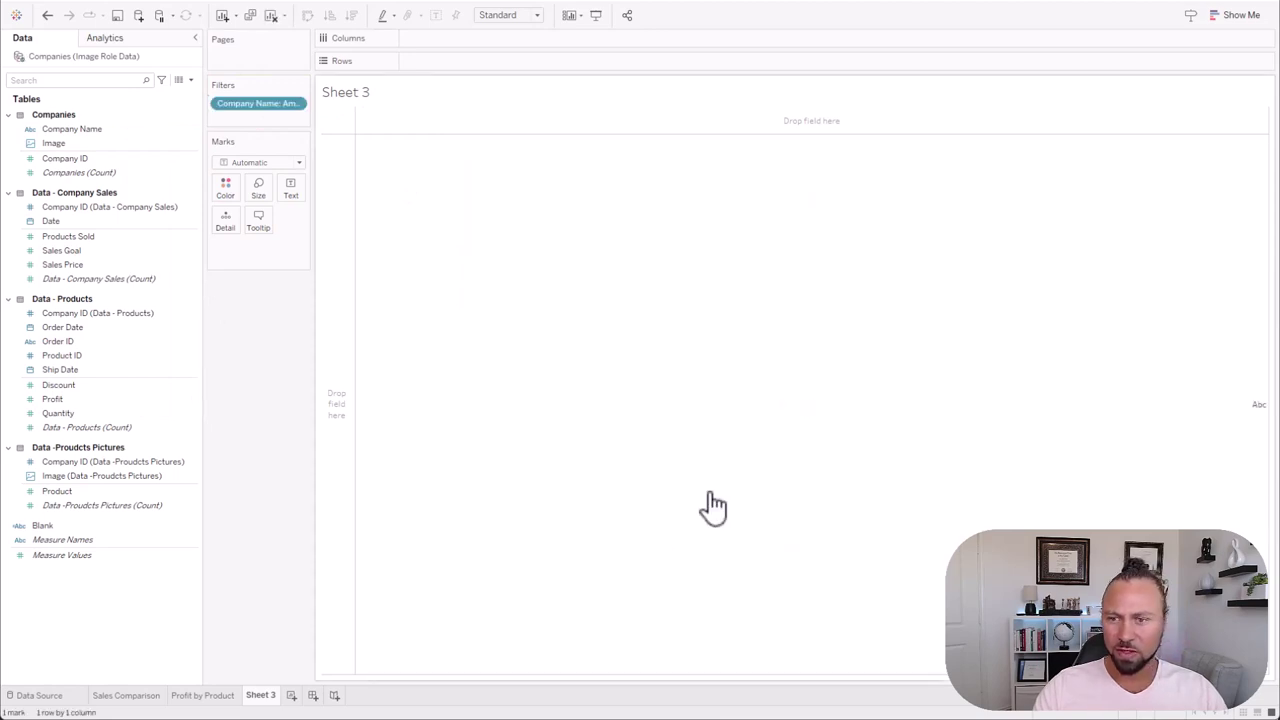
right_click(272, 105)
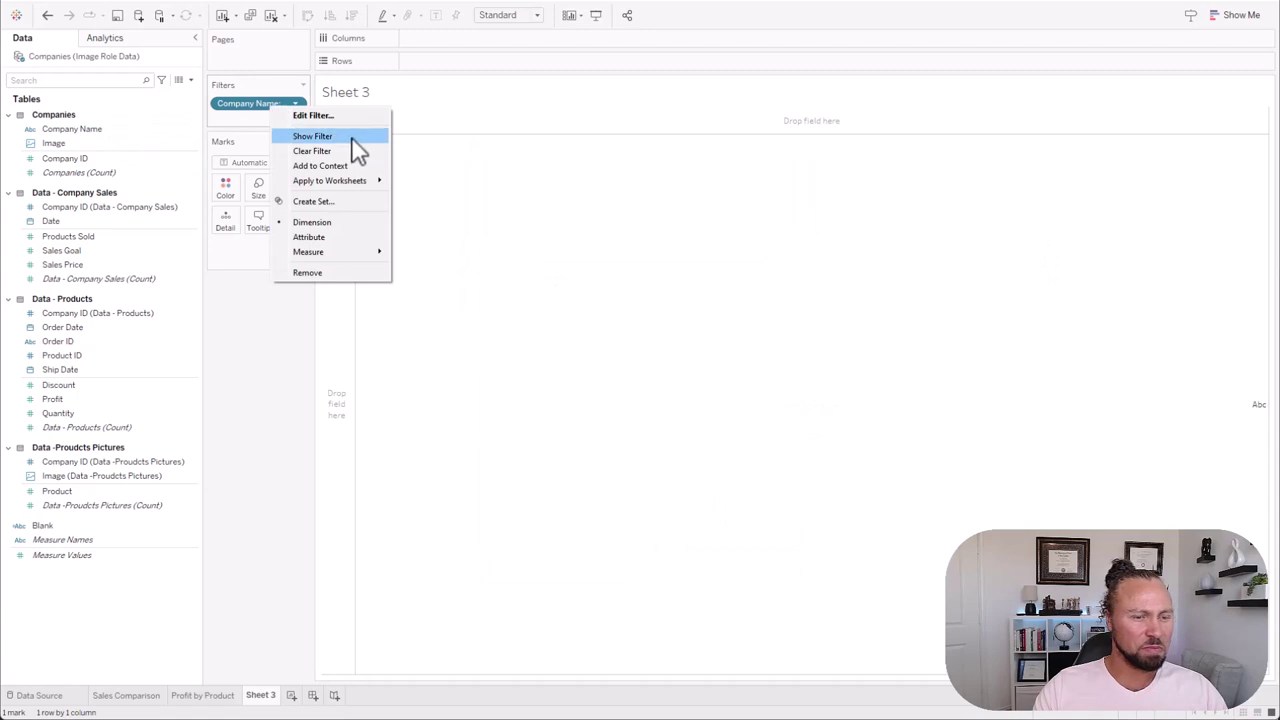
click(352, 136)
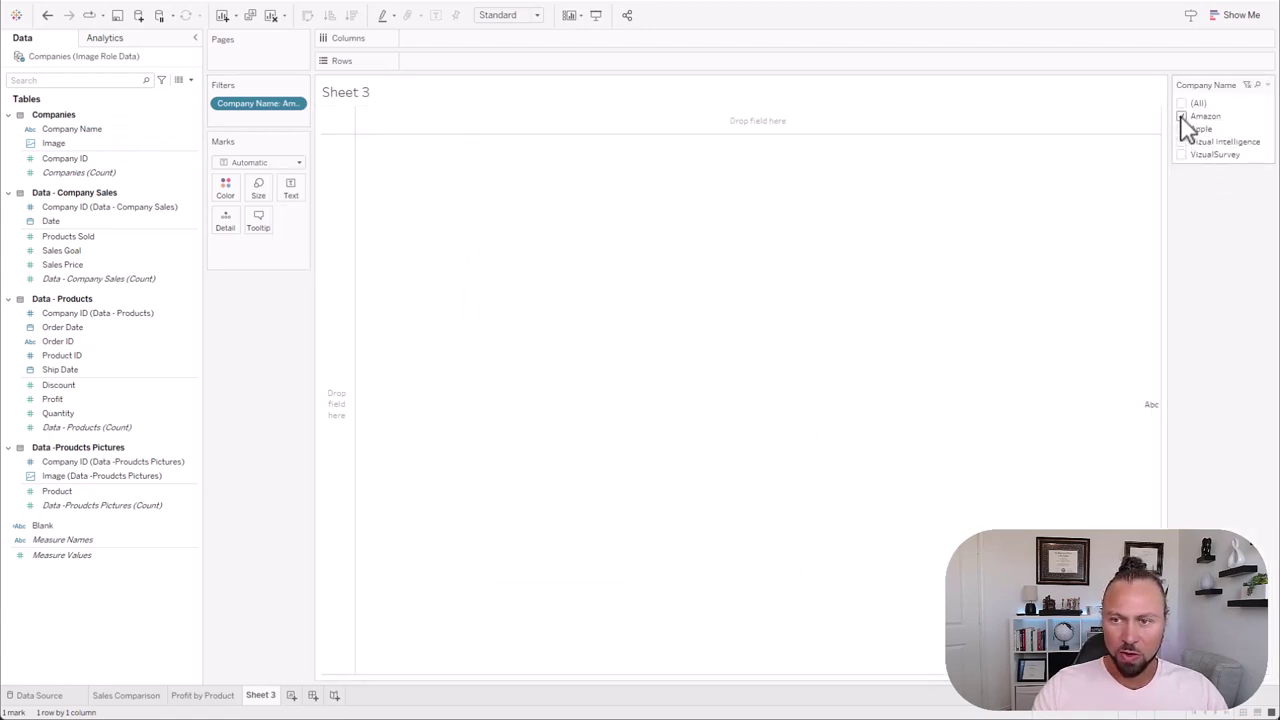
- Add the Image field from the Companies table to the rows of Sheet 3
click(78, 145)
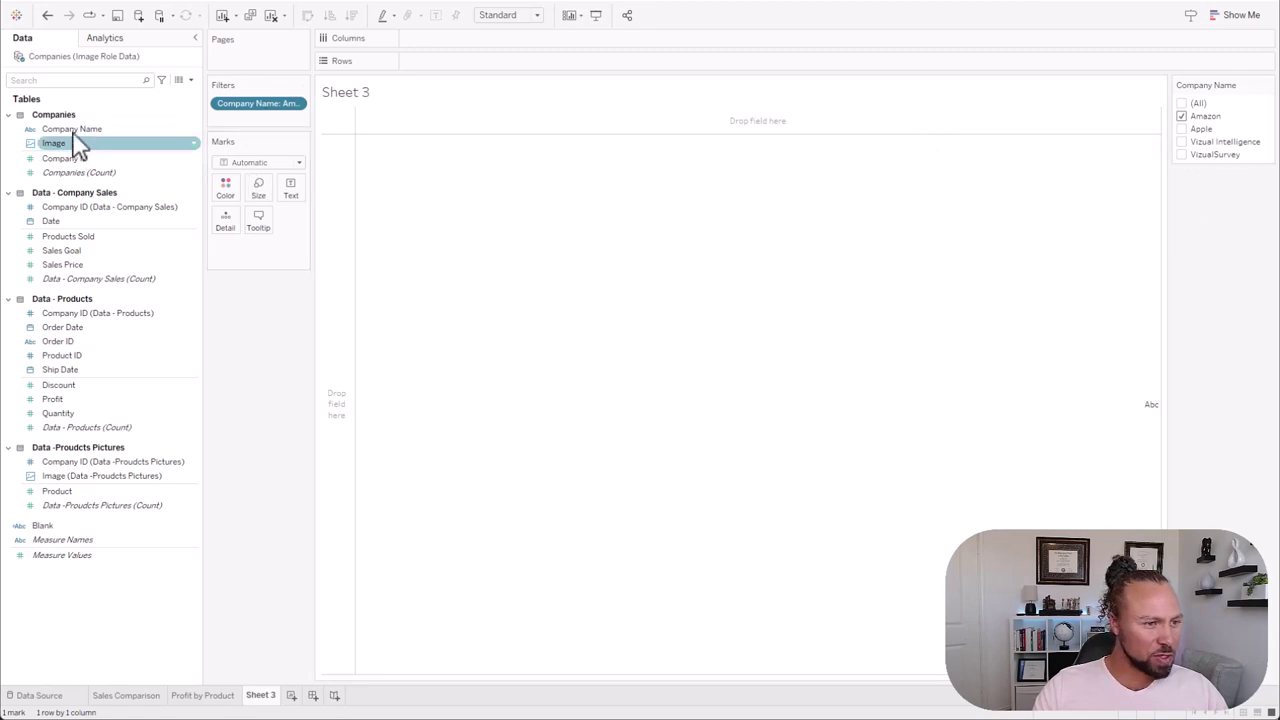
drag(57, 148, 531, 292)
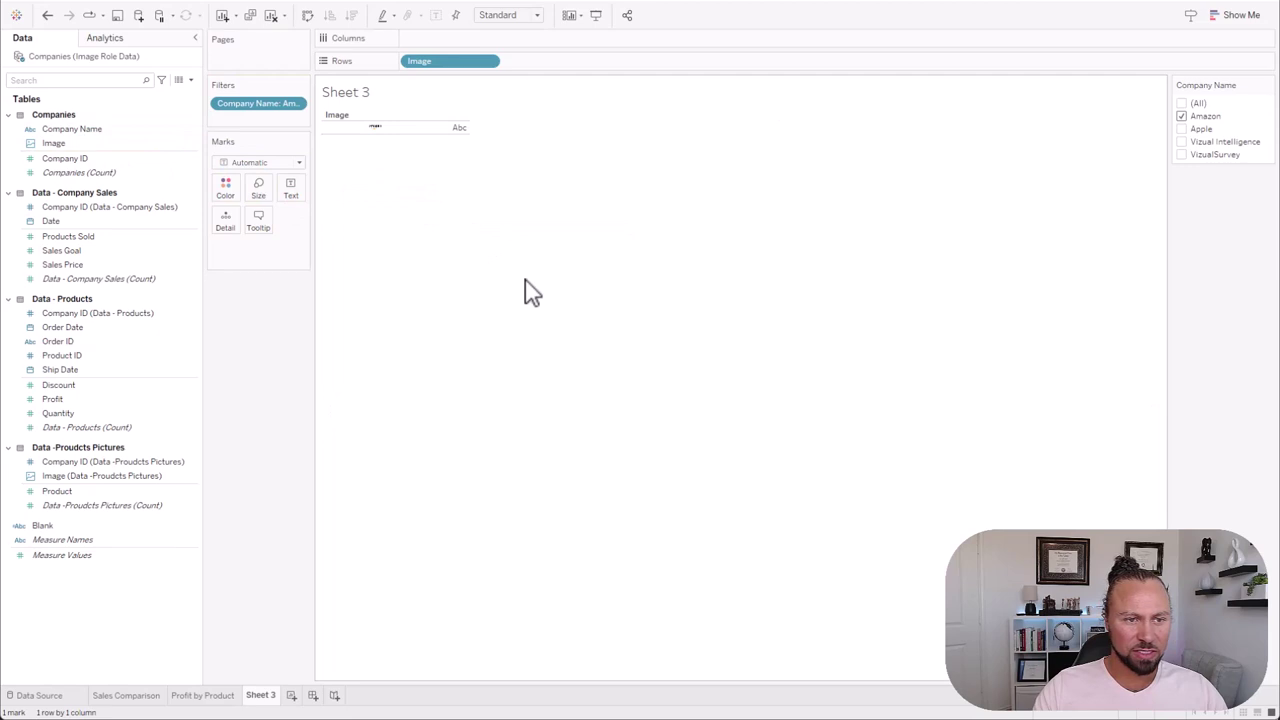
- Set the sheet's fit to Entire View
click(508, 15)
click(504, 62)
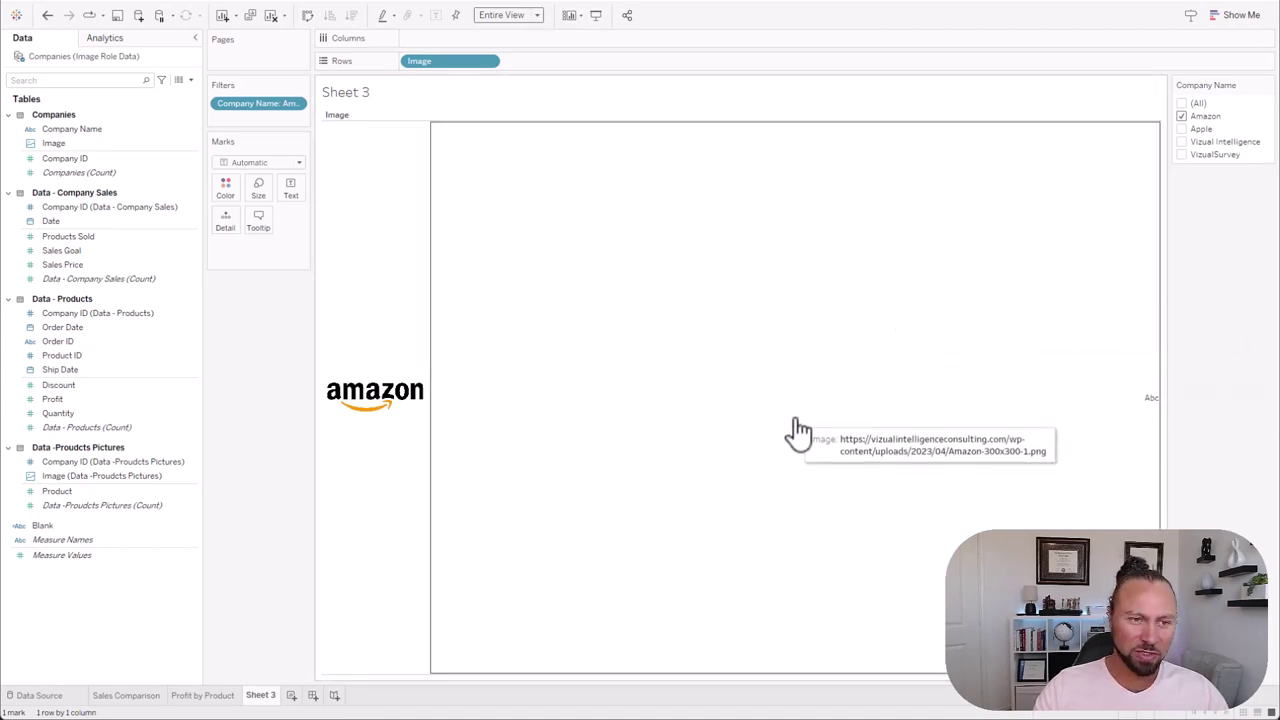
- Review the Blank calculated field's formula and add the field to the Text mark
right_click(49, 535)
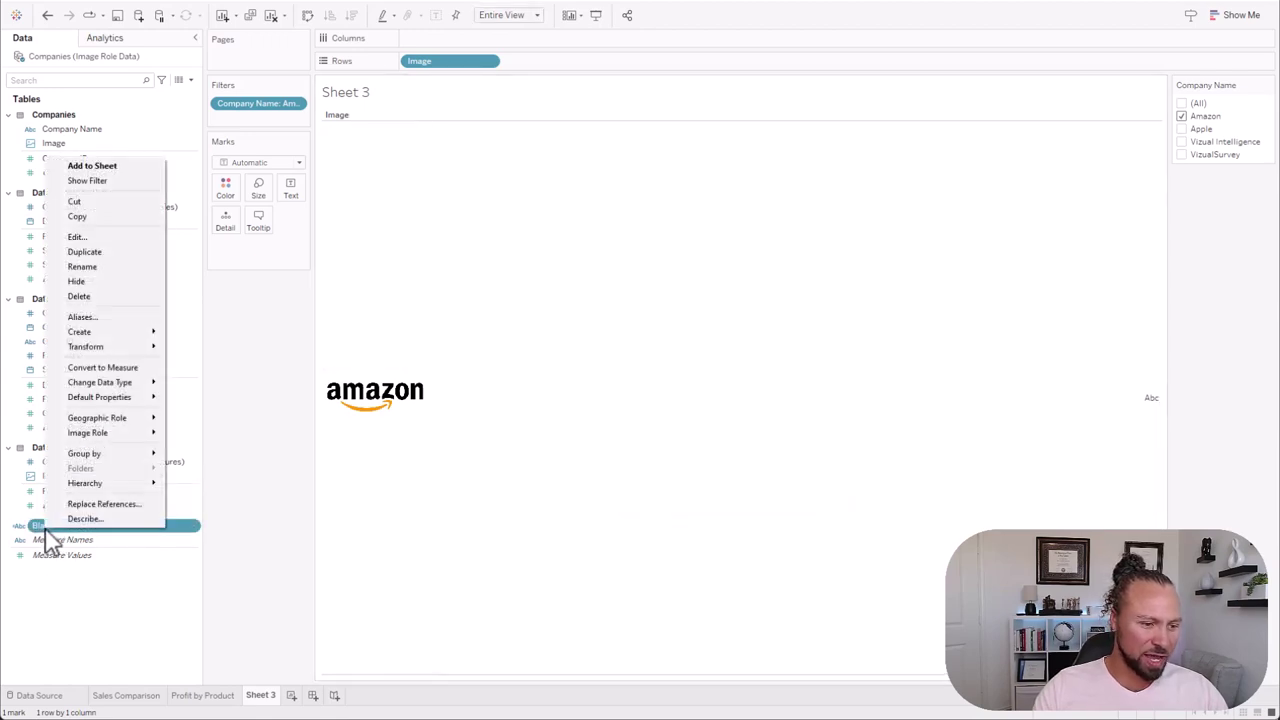
click(86, 238)
drag(1117, 311, 440, 286)
drag(1194, 349, 609, 329)
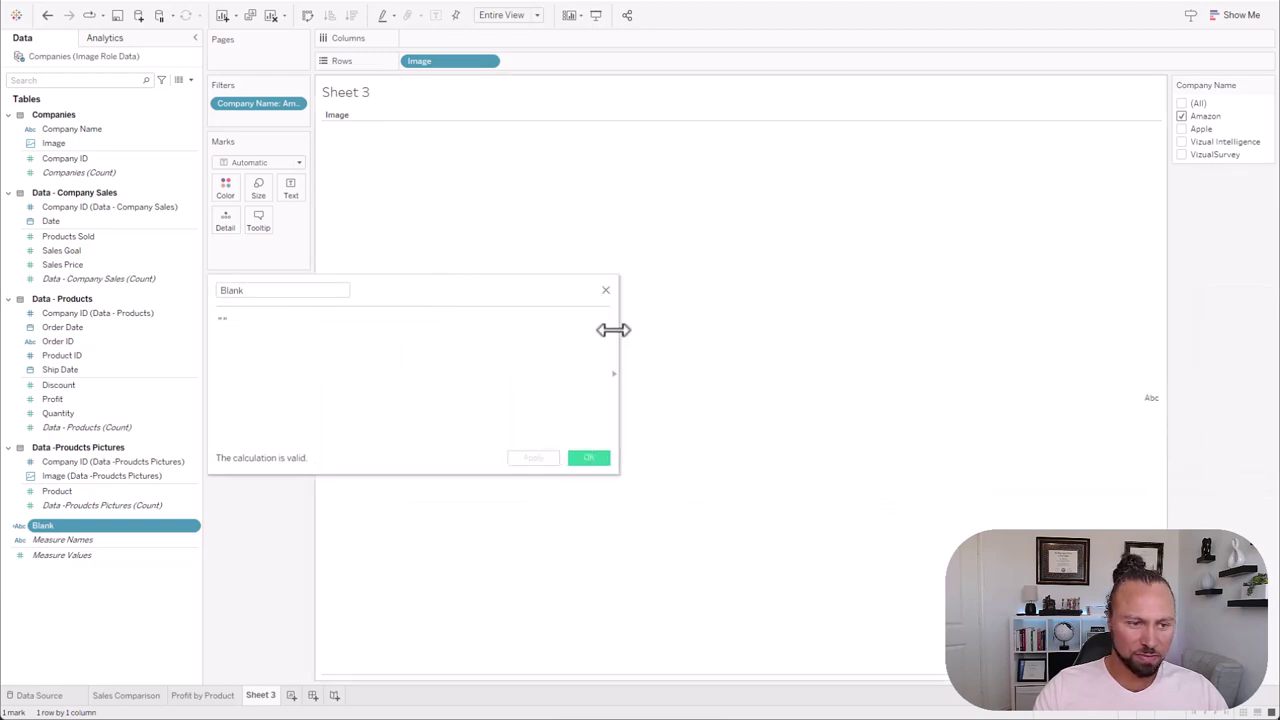
drag(437, 277, 617, 284)
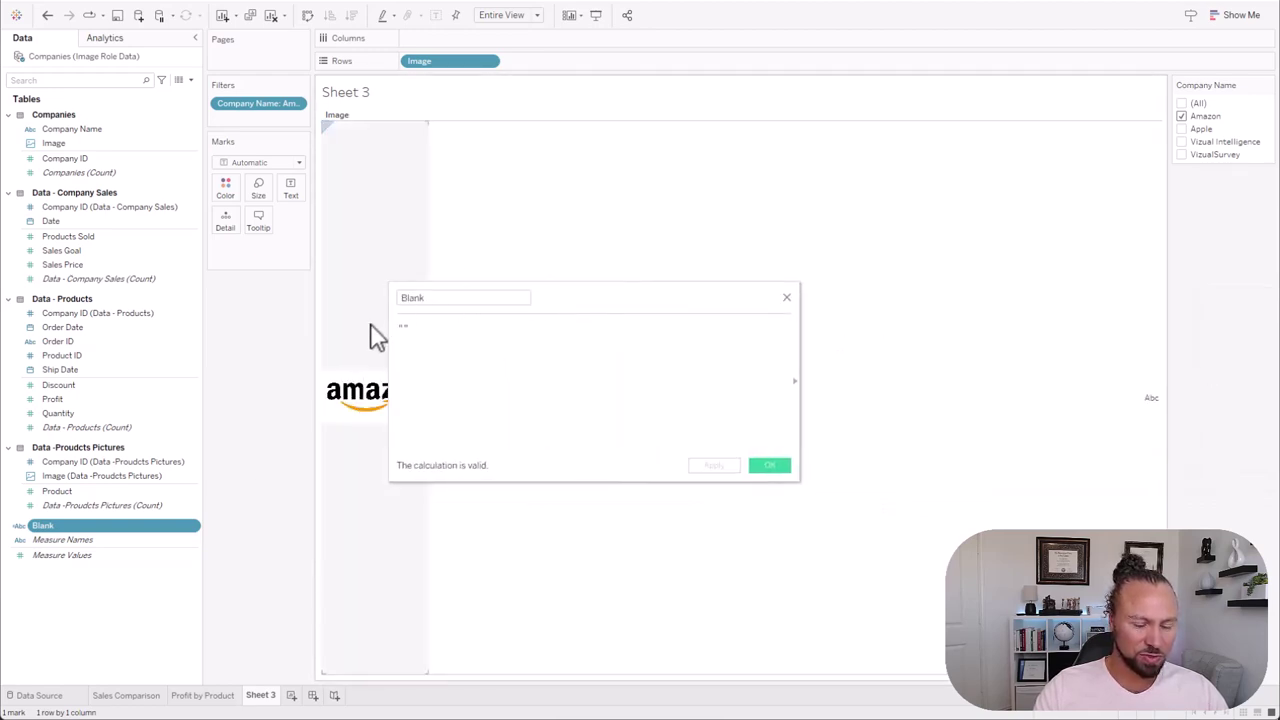
click(776, 468)
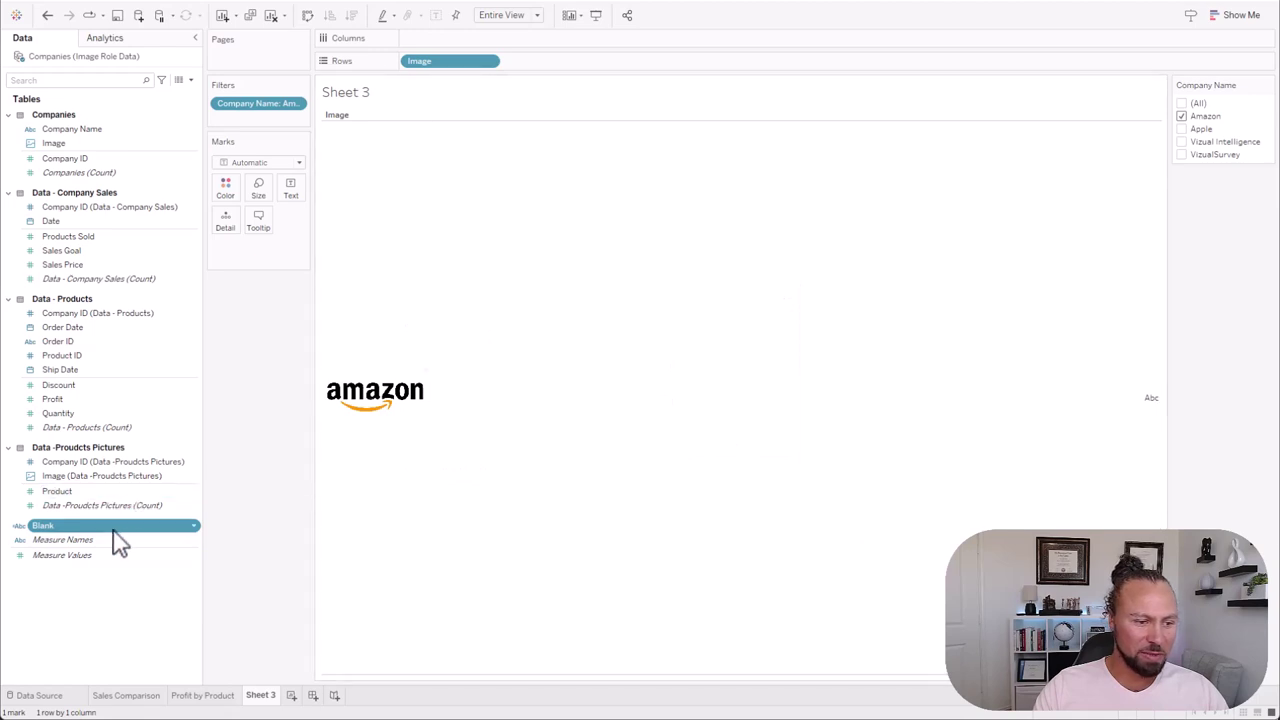
drag(115, 527, 290, 191)
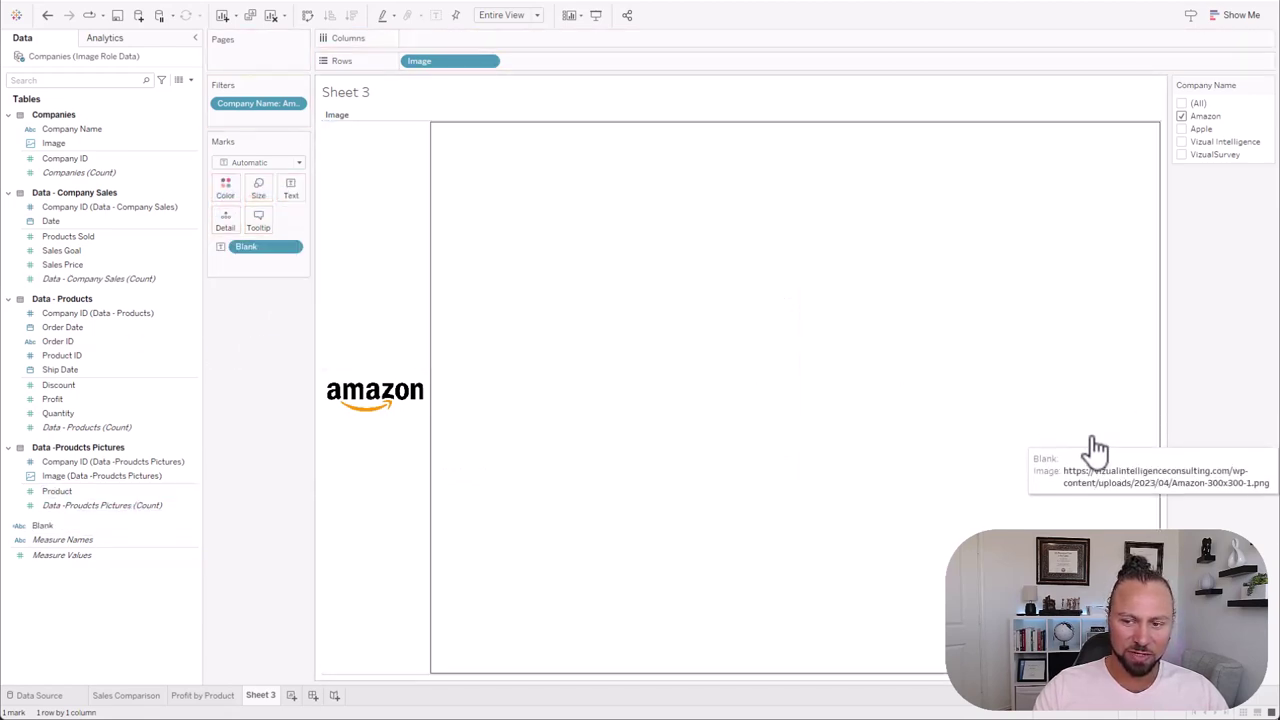
- Widen the Image column to enlarge the Amazon logo to roughly a quarter of the view's width
drag(429, 366, 660, 380)
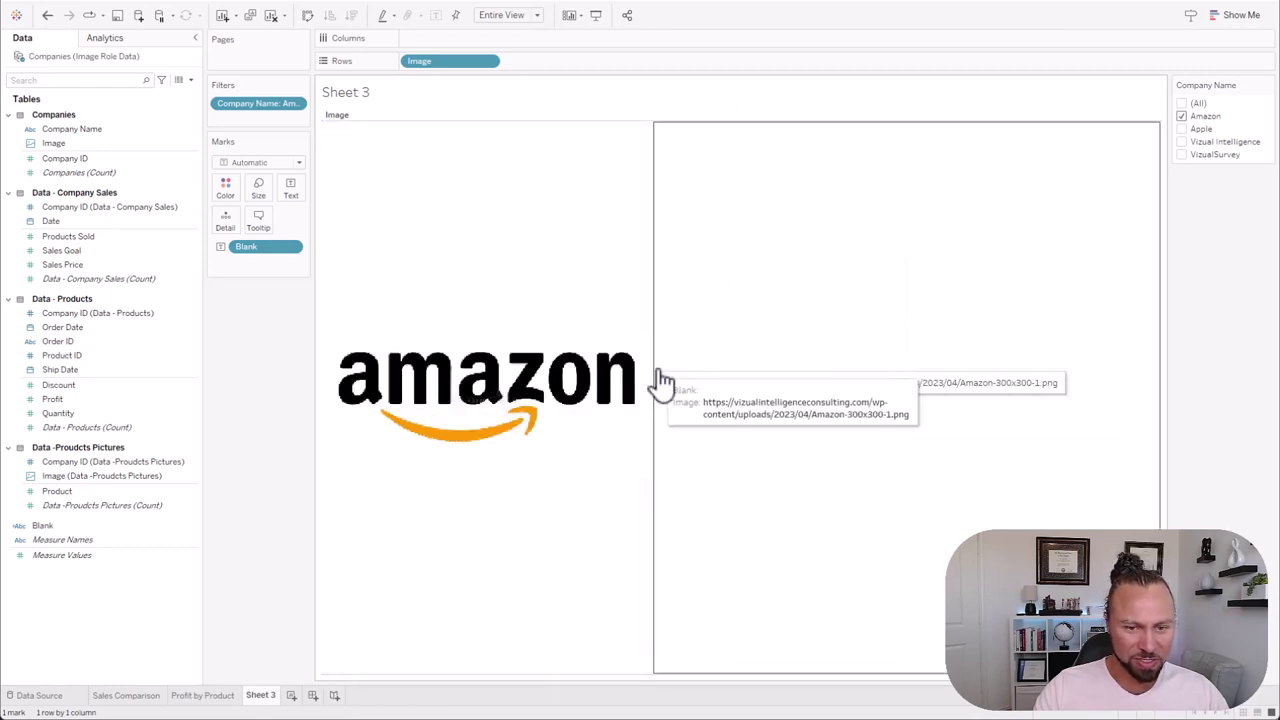
drag(650, 383, 581, 375)
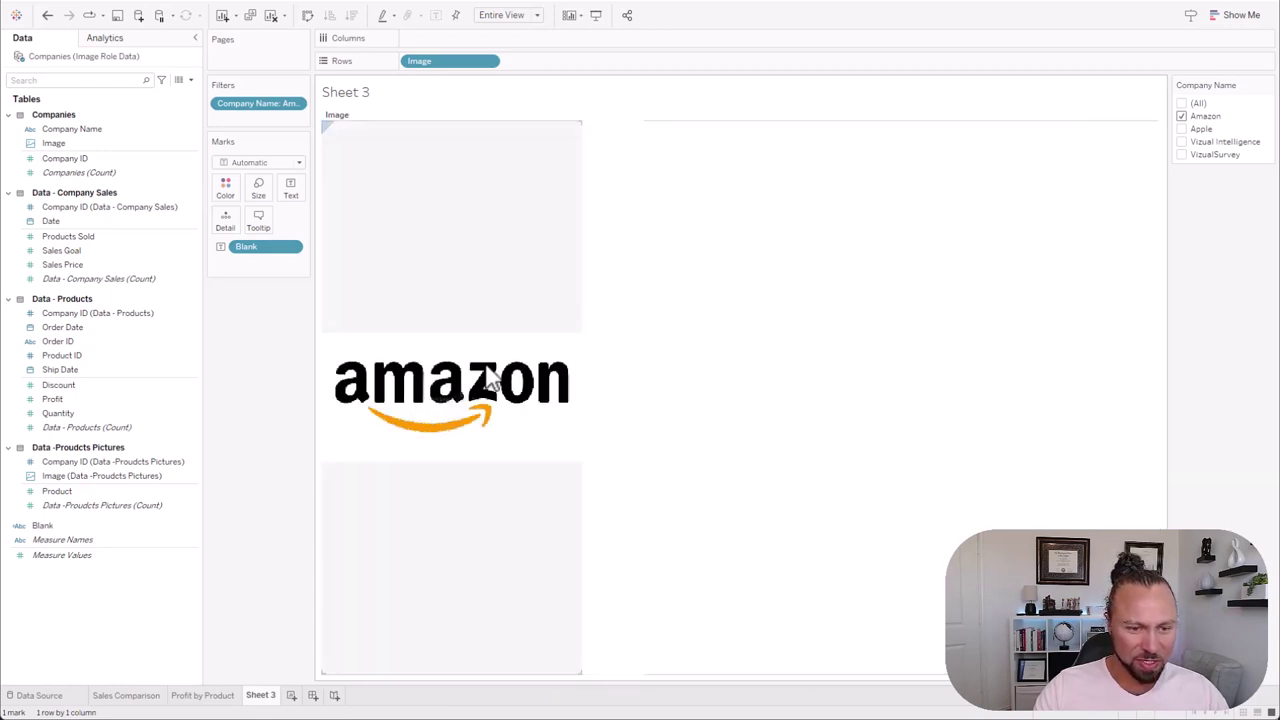
click(584, 352)
click(584, 350)
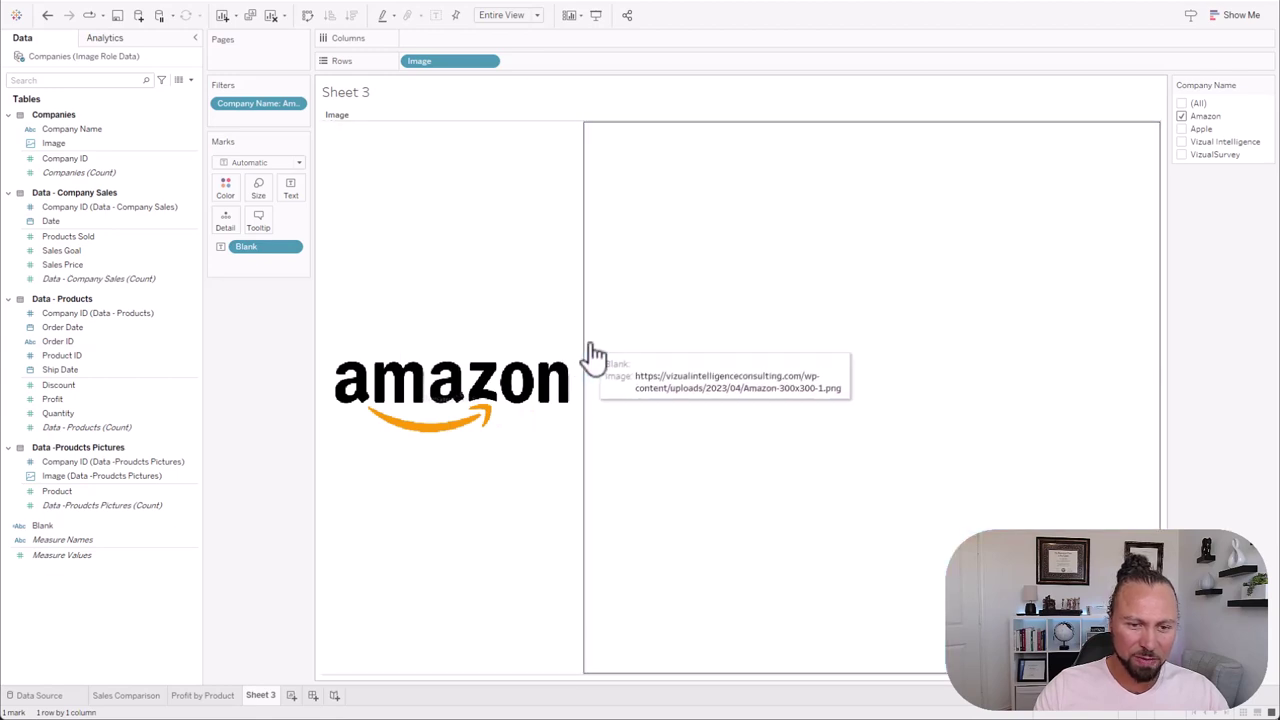
drag(574, 345, 542, 350)
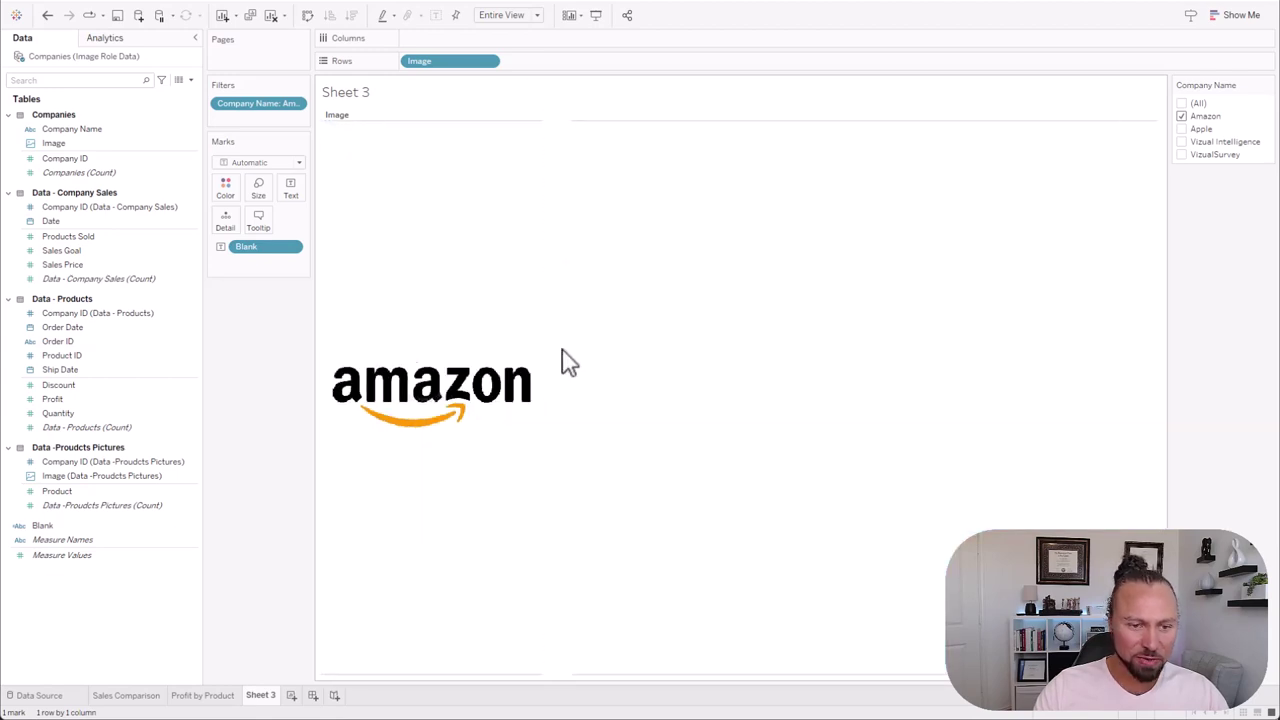
- Hide the row field labels above the Amazon logo
right_click(362, 126)
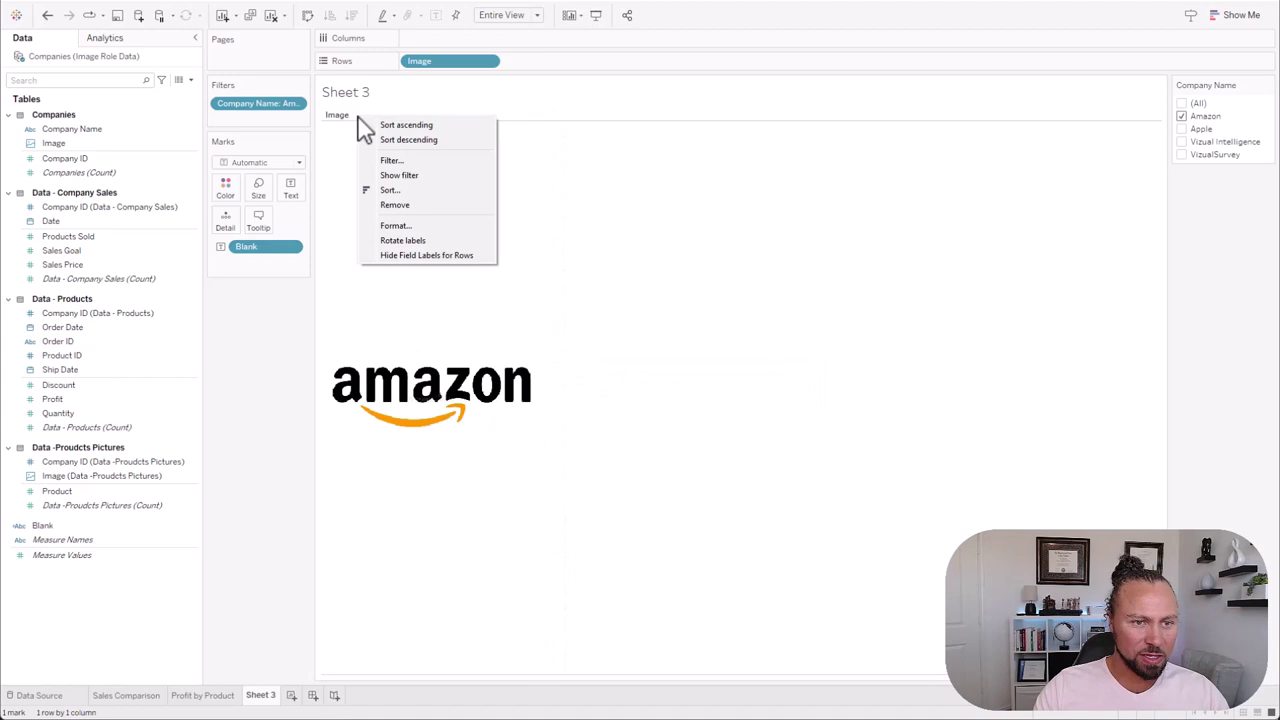
click(419, 205)
key(ctrl+z)
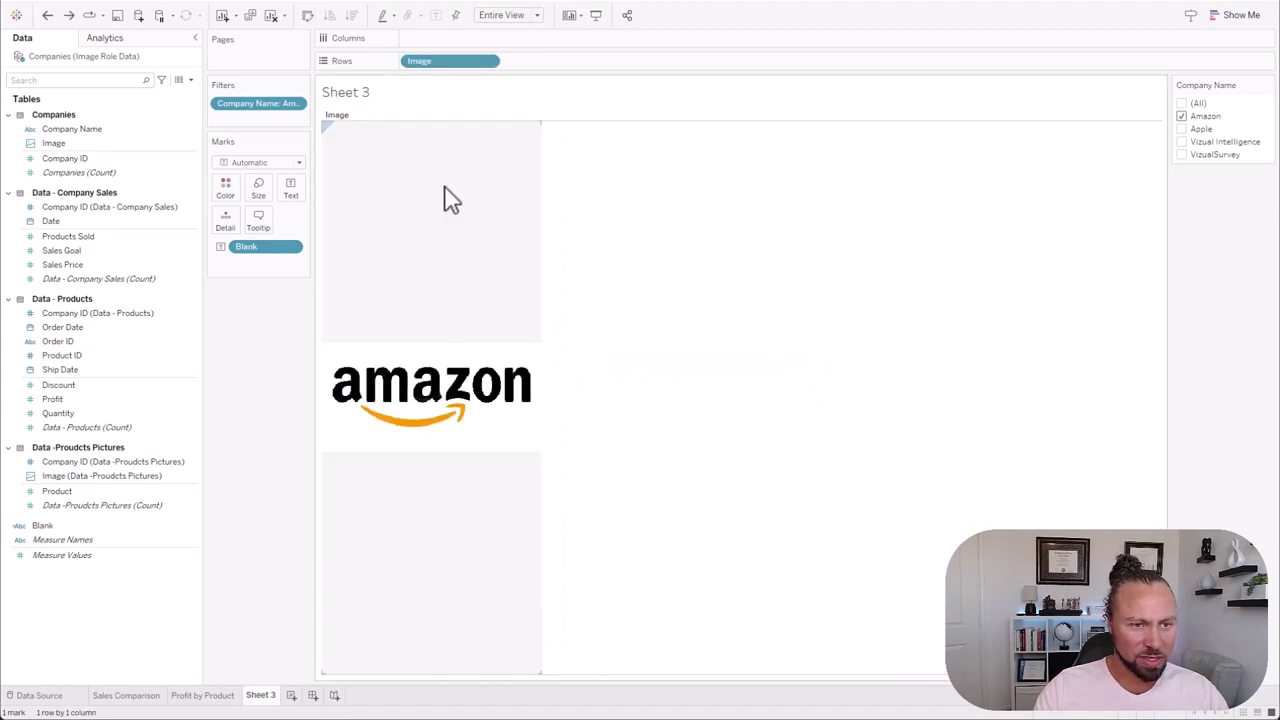
right_click(360, 120)
click(440, 249)
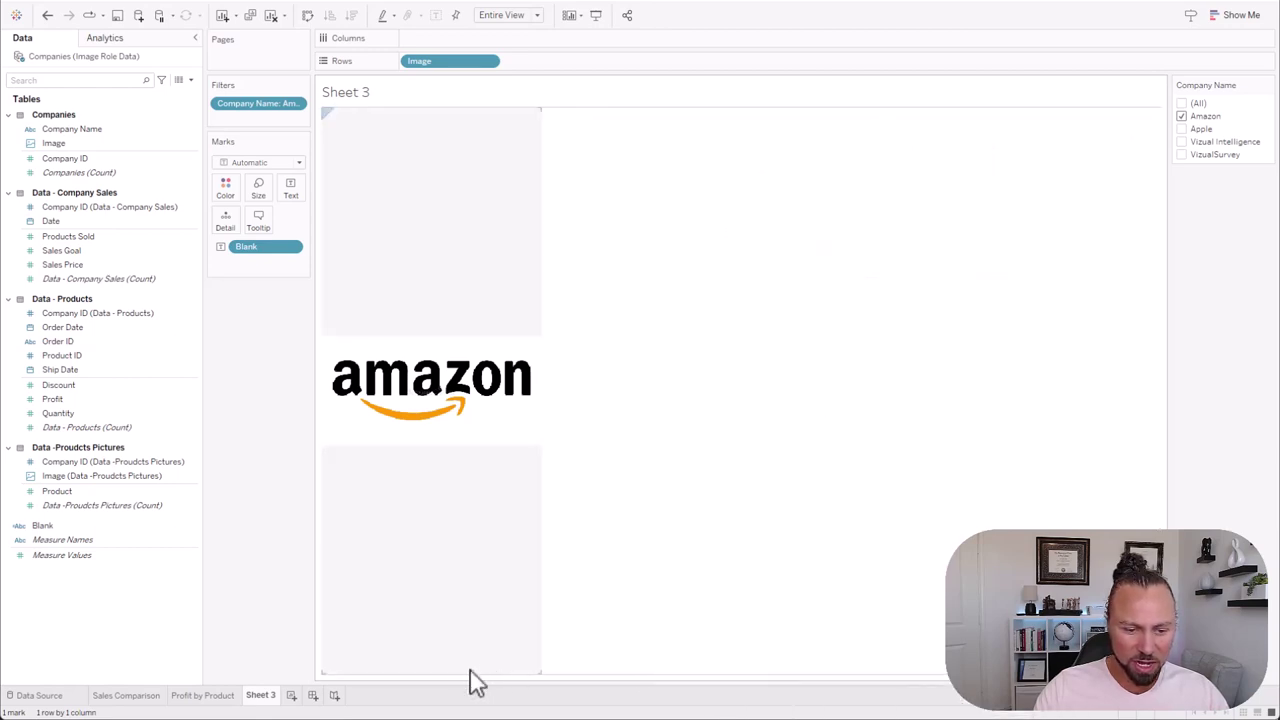
- Set the row divider's pane border to None in the logo sheet's formatting
right_click(580, 272)
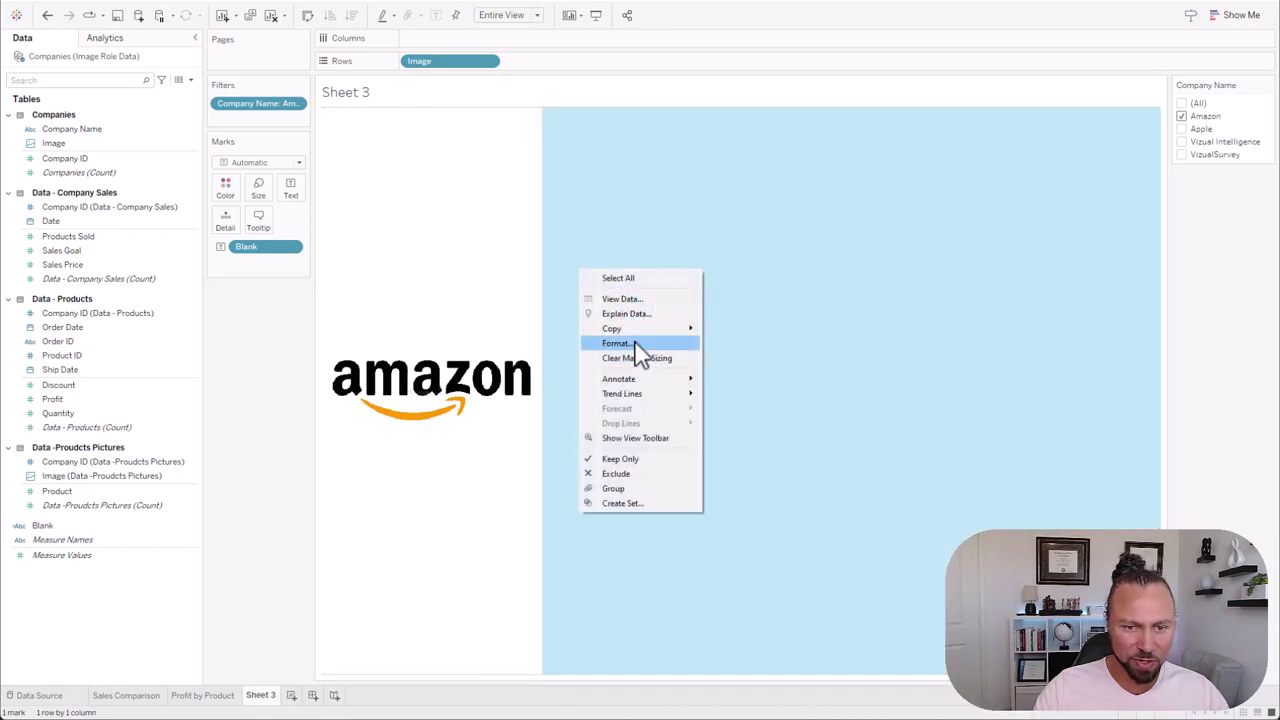
click(635, 343)
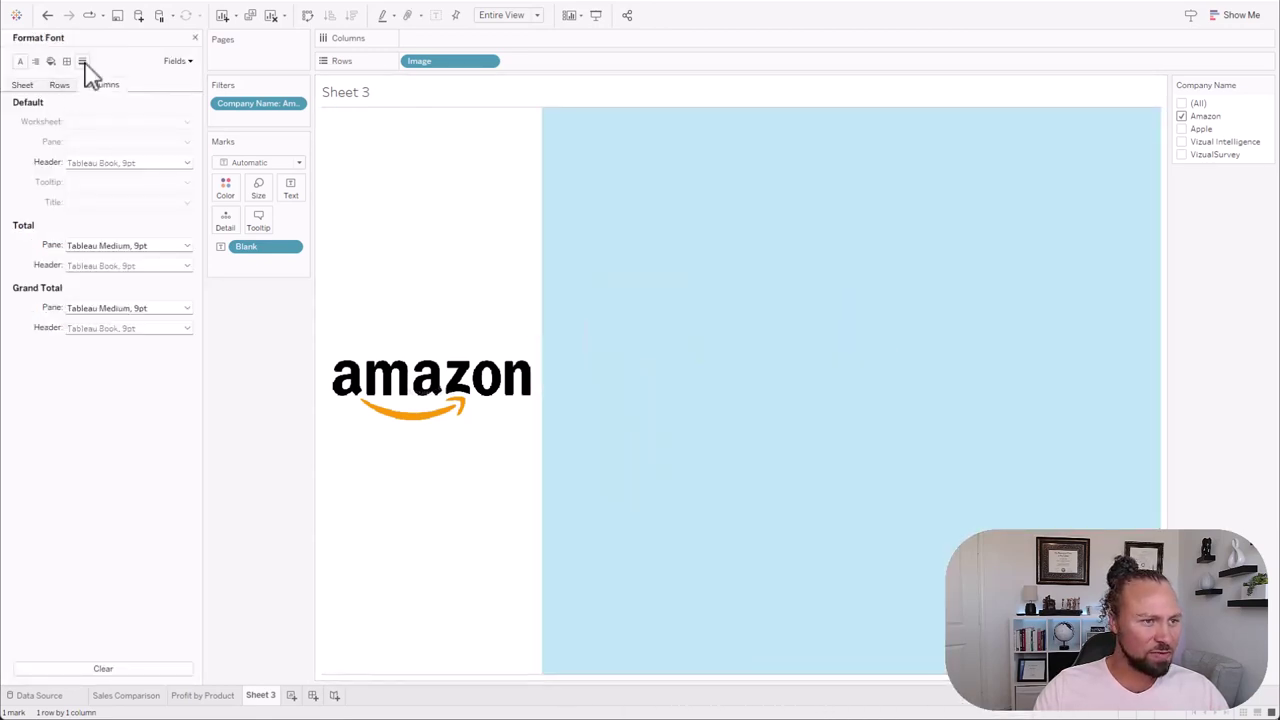
click(80, 61)
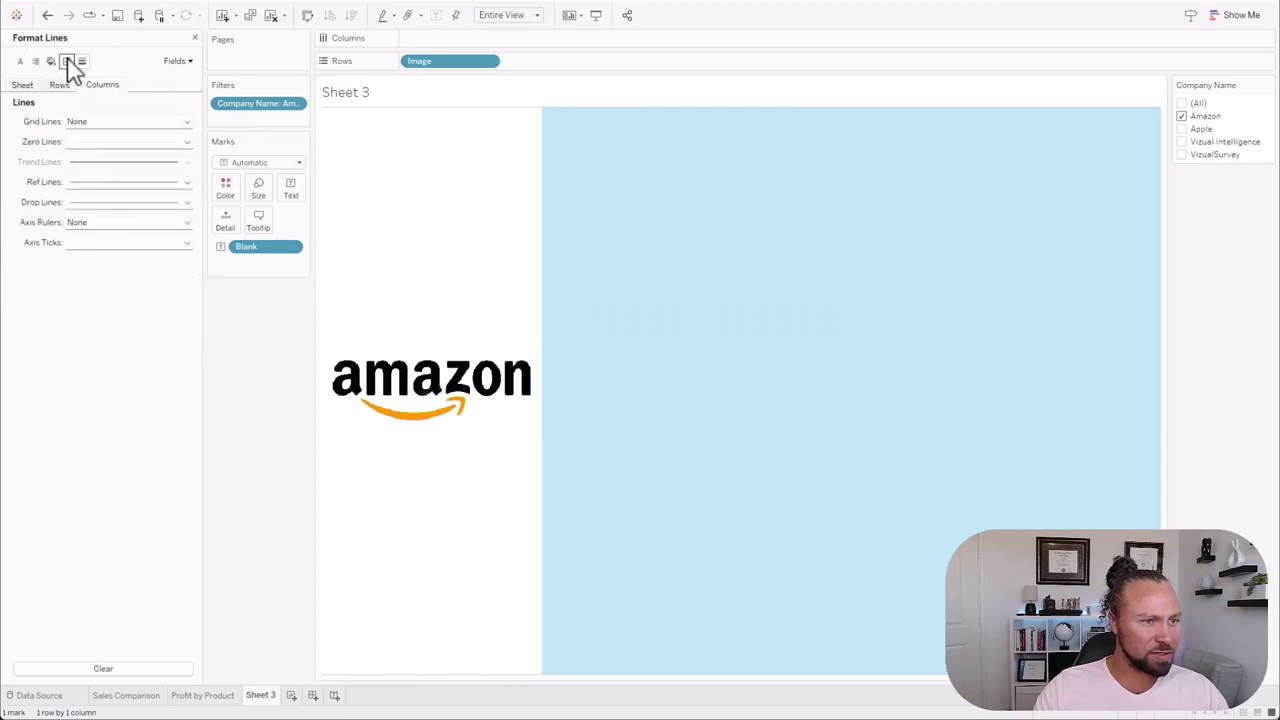
click(67, 61)
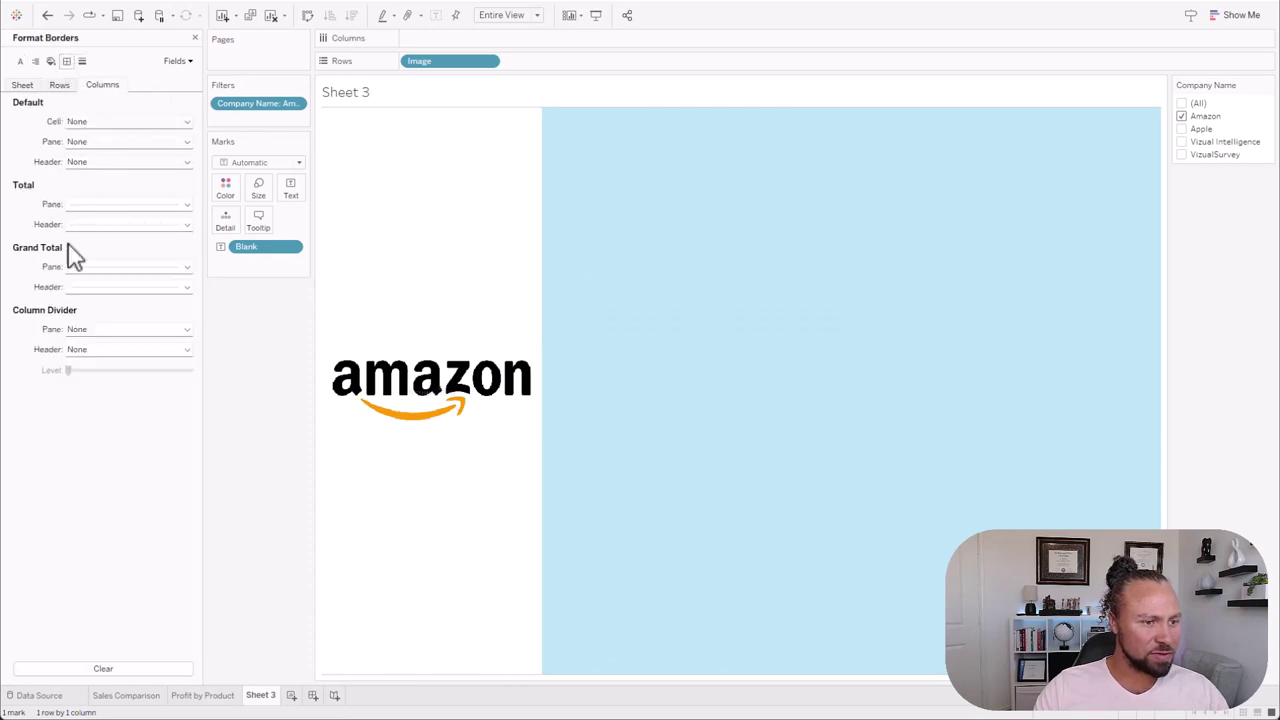
click(60, 86)
click(90, 331)
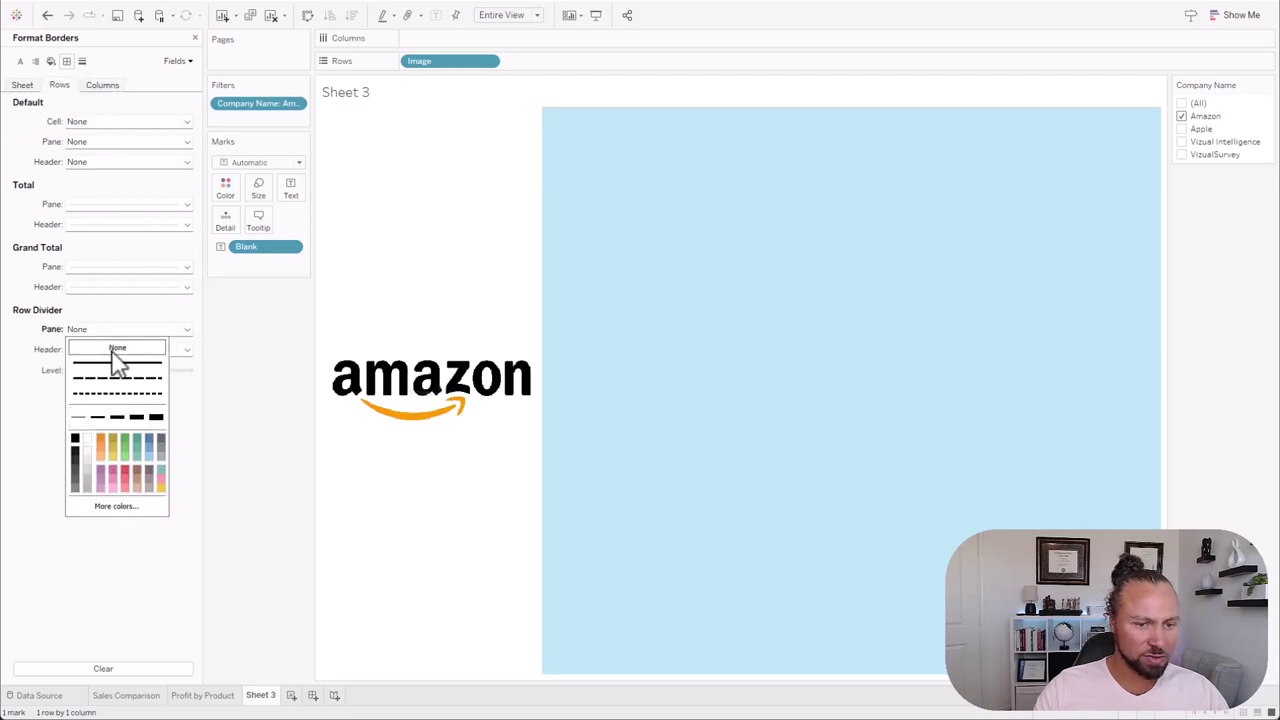
click(775, 345)
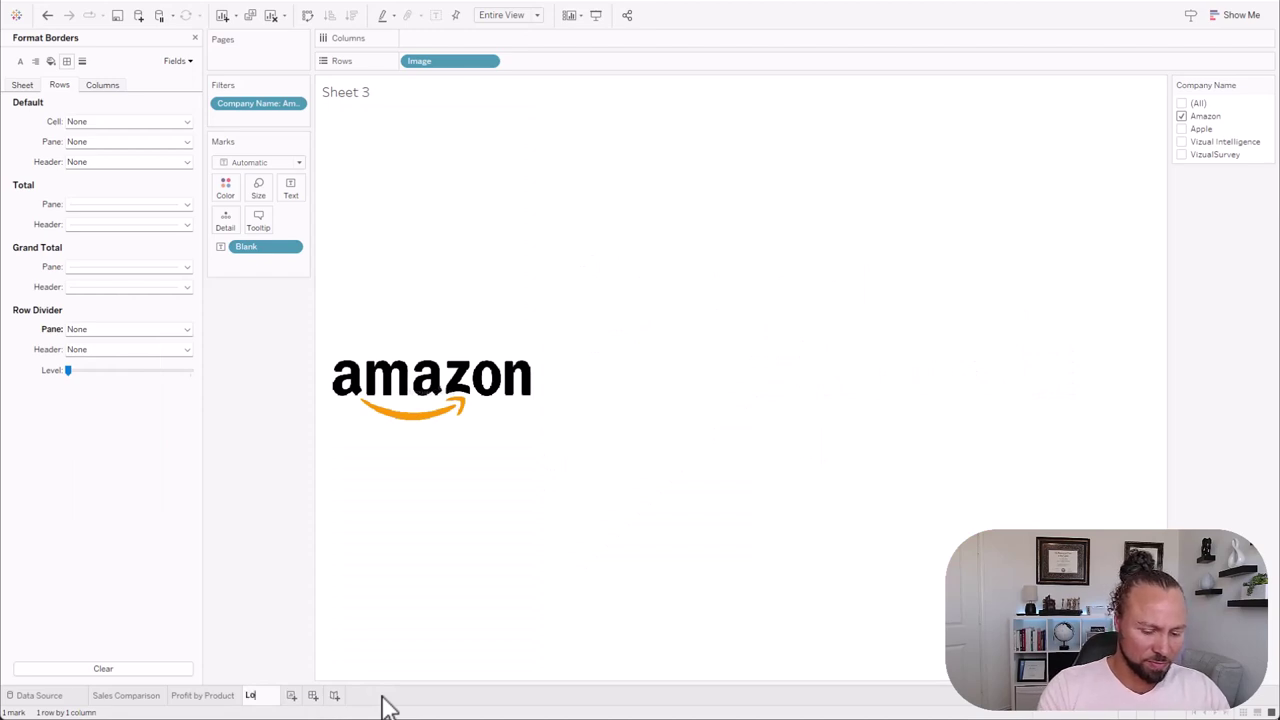
- Rename Sheet 3 as Company Logo
text(pany)
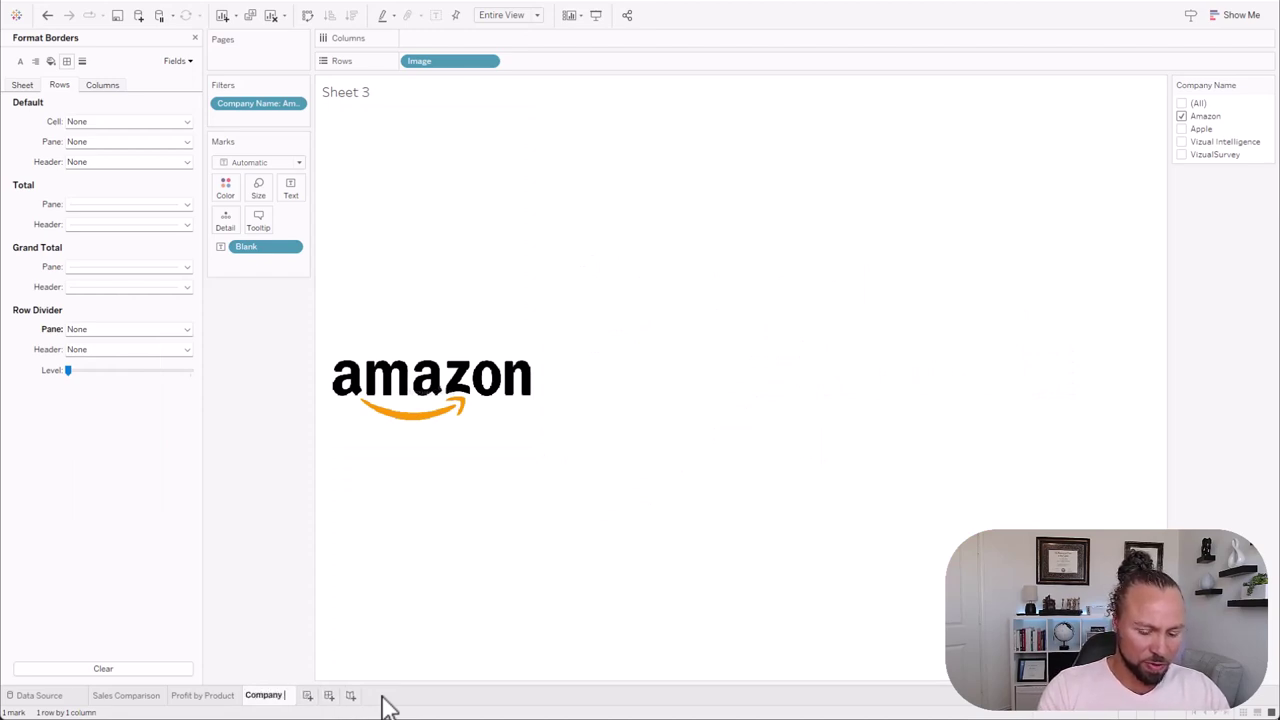
text( Logo)
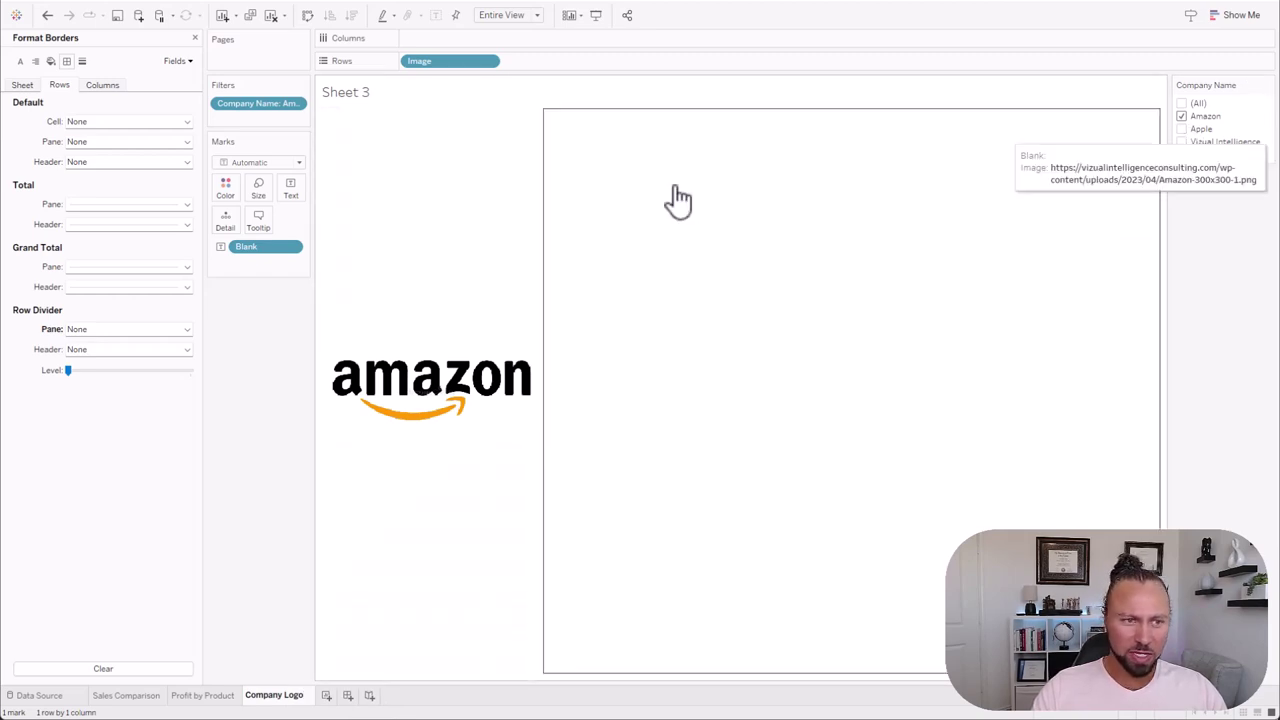
- Apply the Company Logo sheet's Company Name filter to the Profit by Product worksheet as well
click(222, 699)
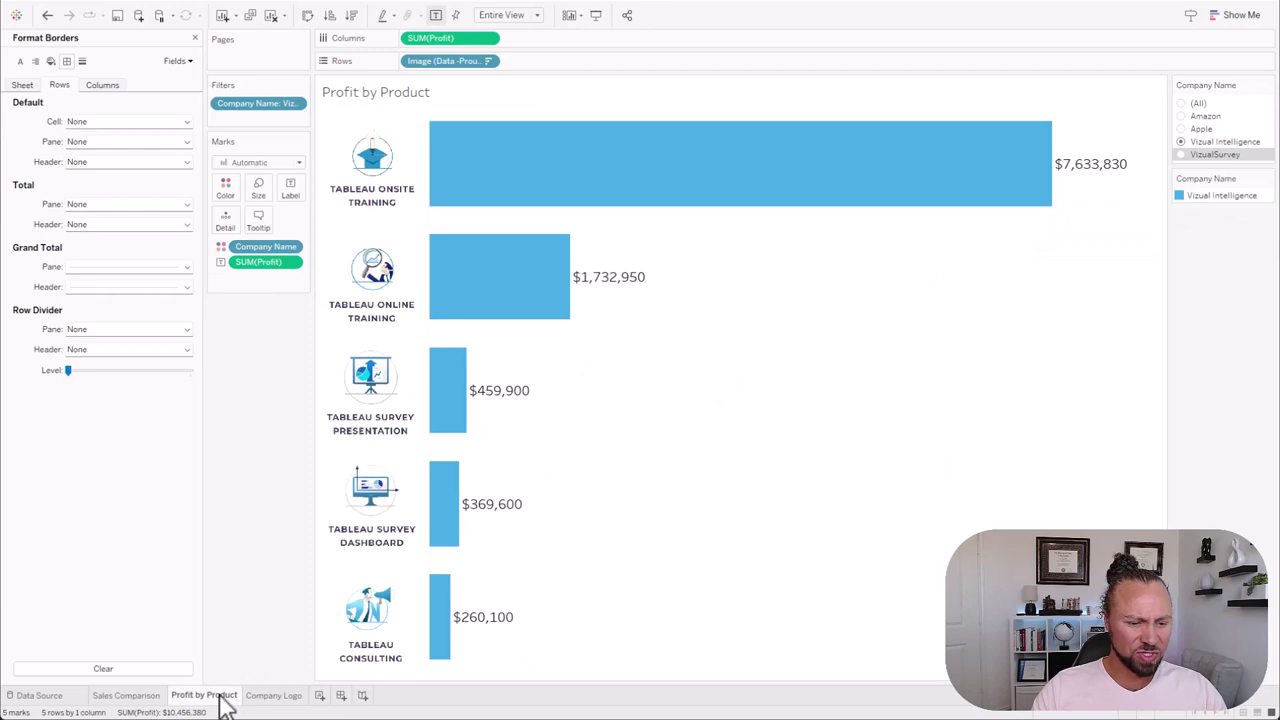
click(289, 698)
click(219, 697)
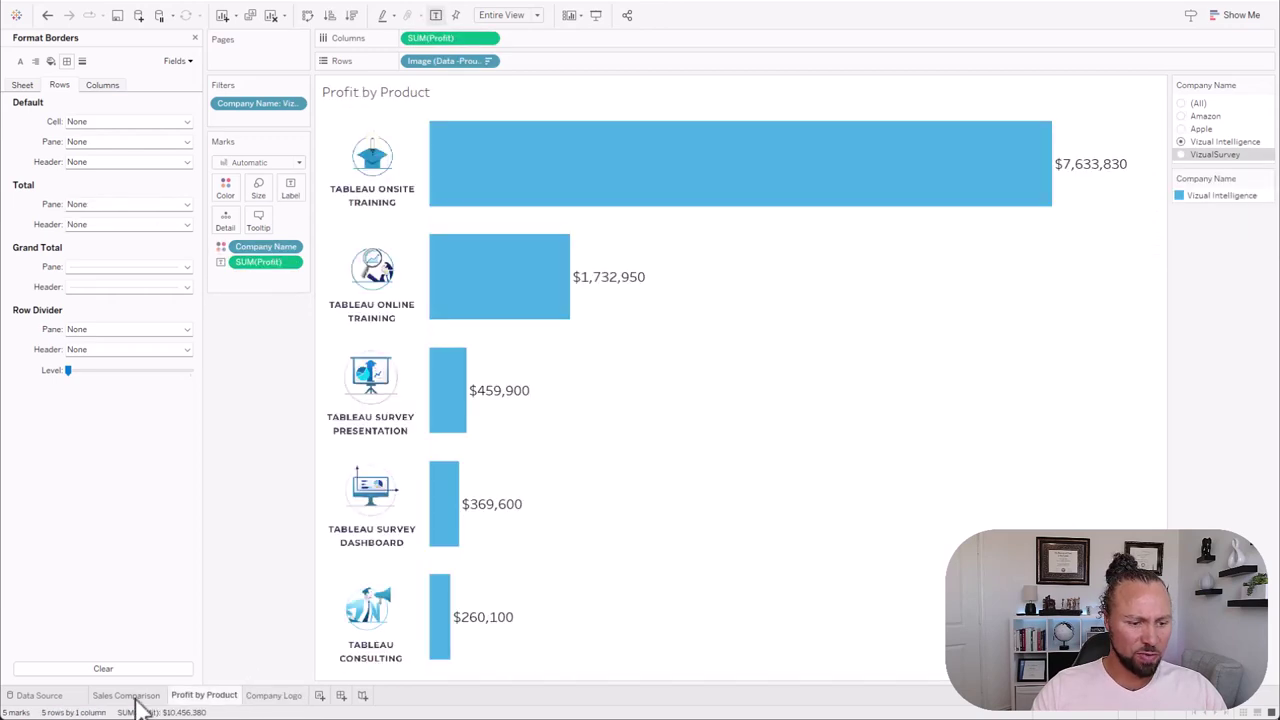
click(284, 699)
right_click(262, 105)
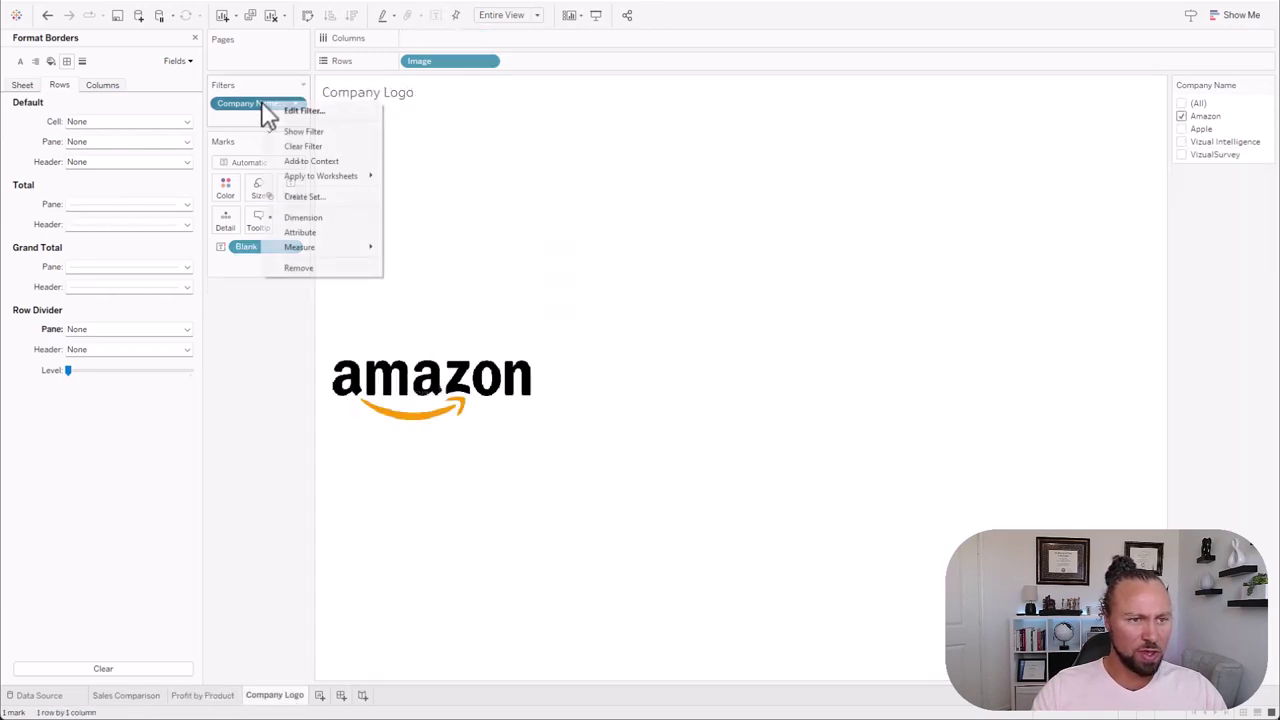
mouse_move(329, 180)
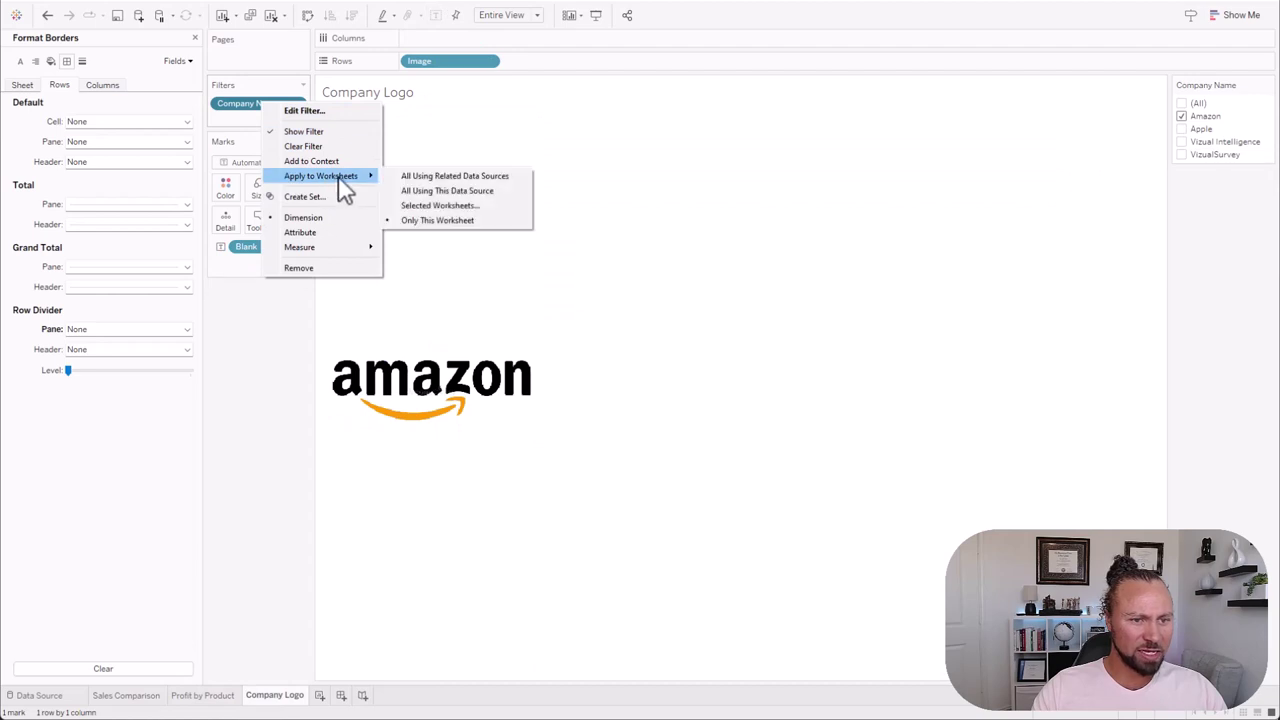
click(463, 207)
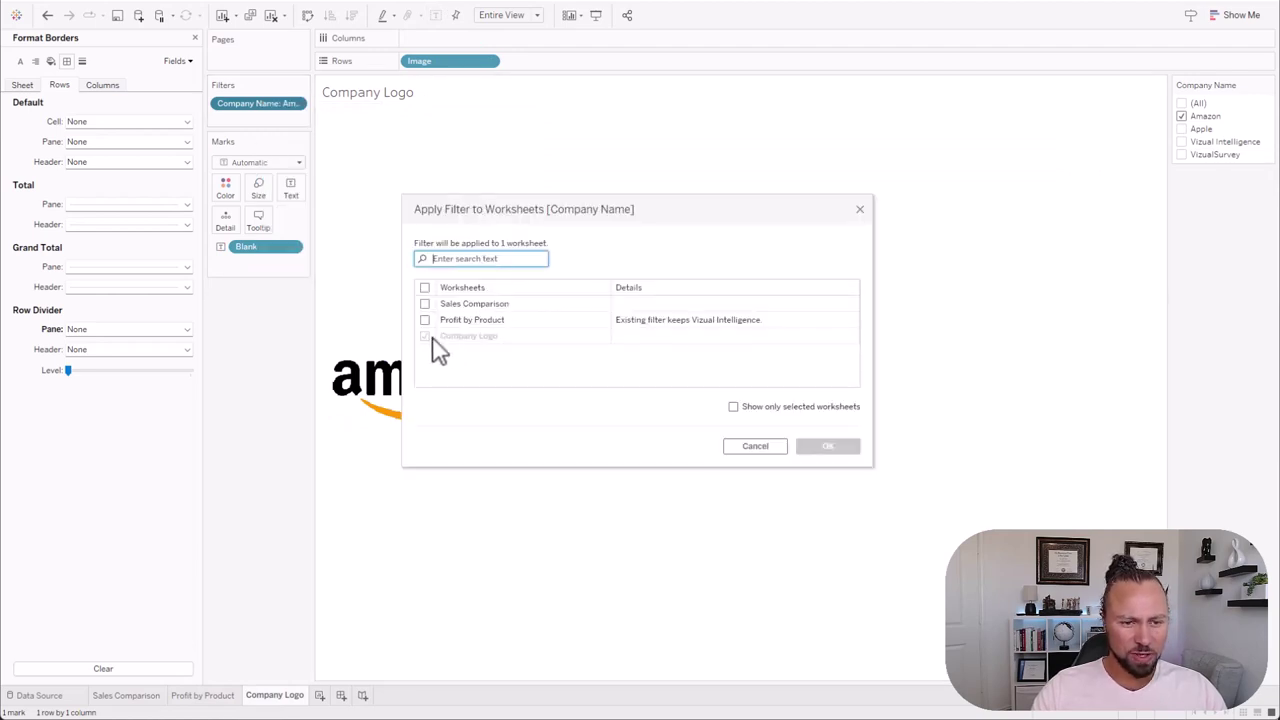
click(424, 320)
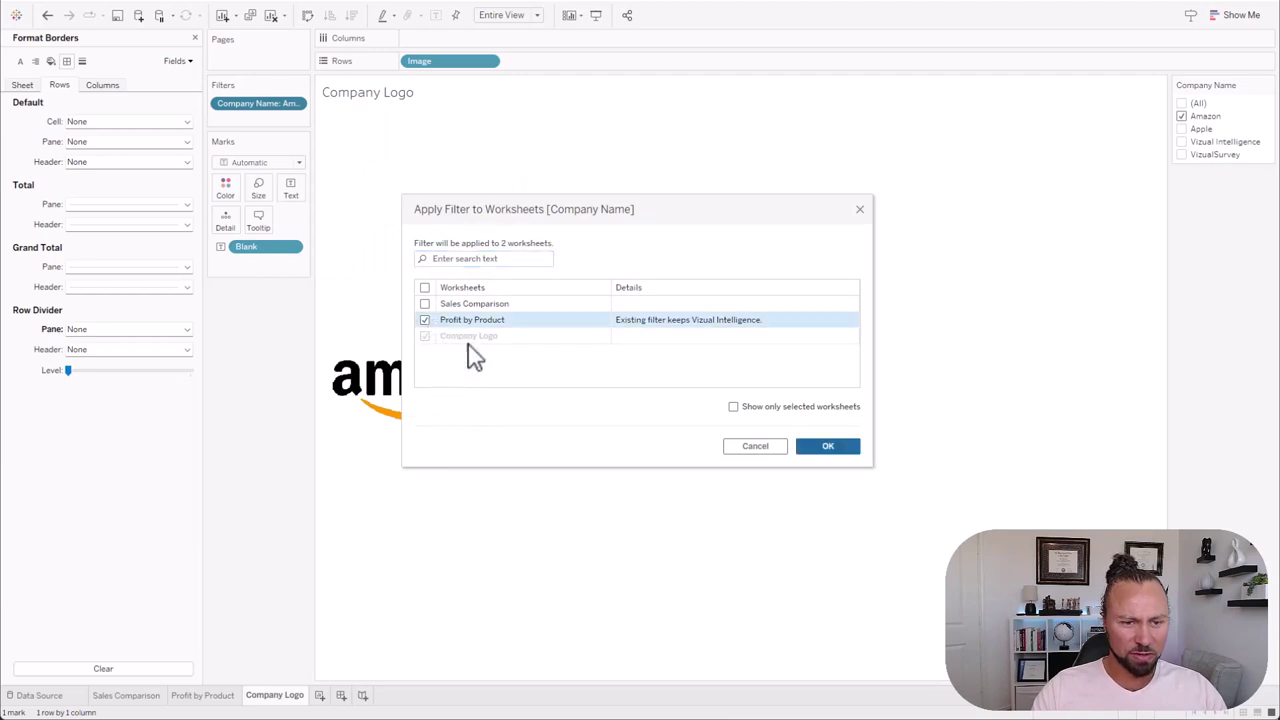
click(835, 447)
- Test the shared filter by switching it to Apple, viewing Profit by Product, and returning to Company Logo with Amazon selected
click(1182, 116)
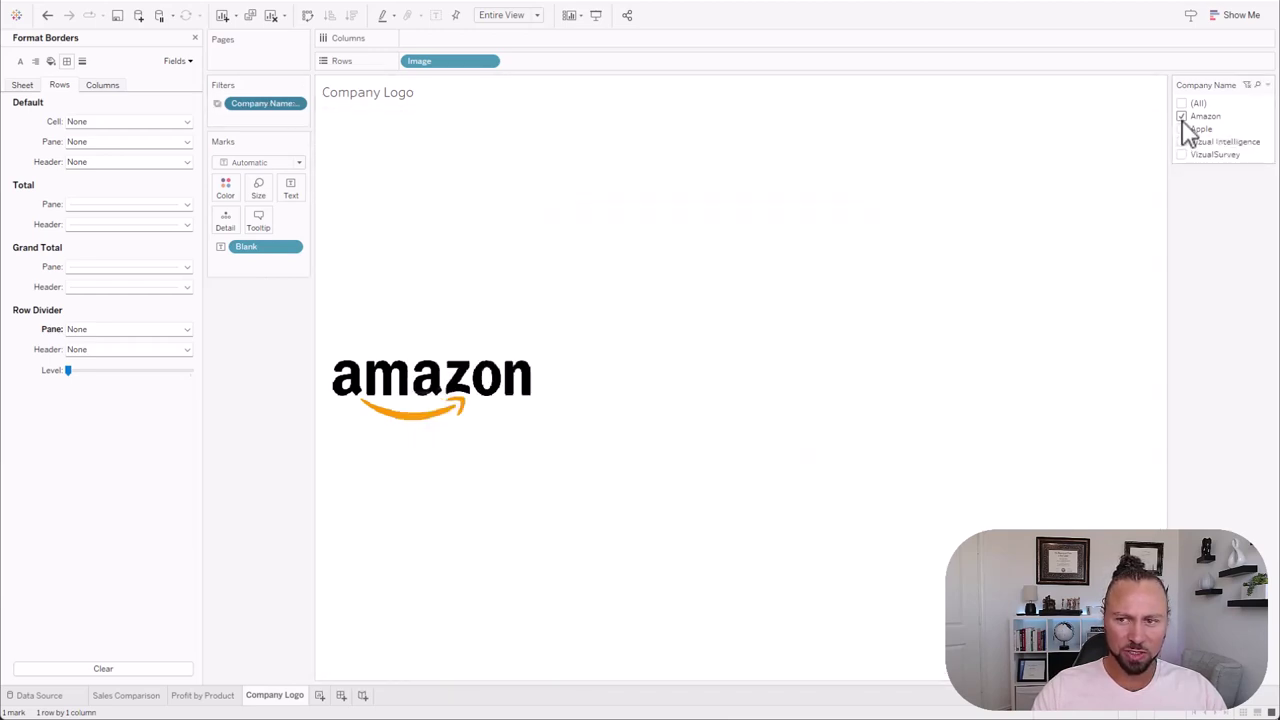
click(1182, 129)
click(202, 695)
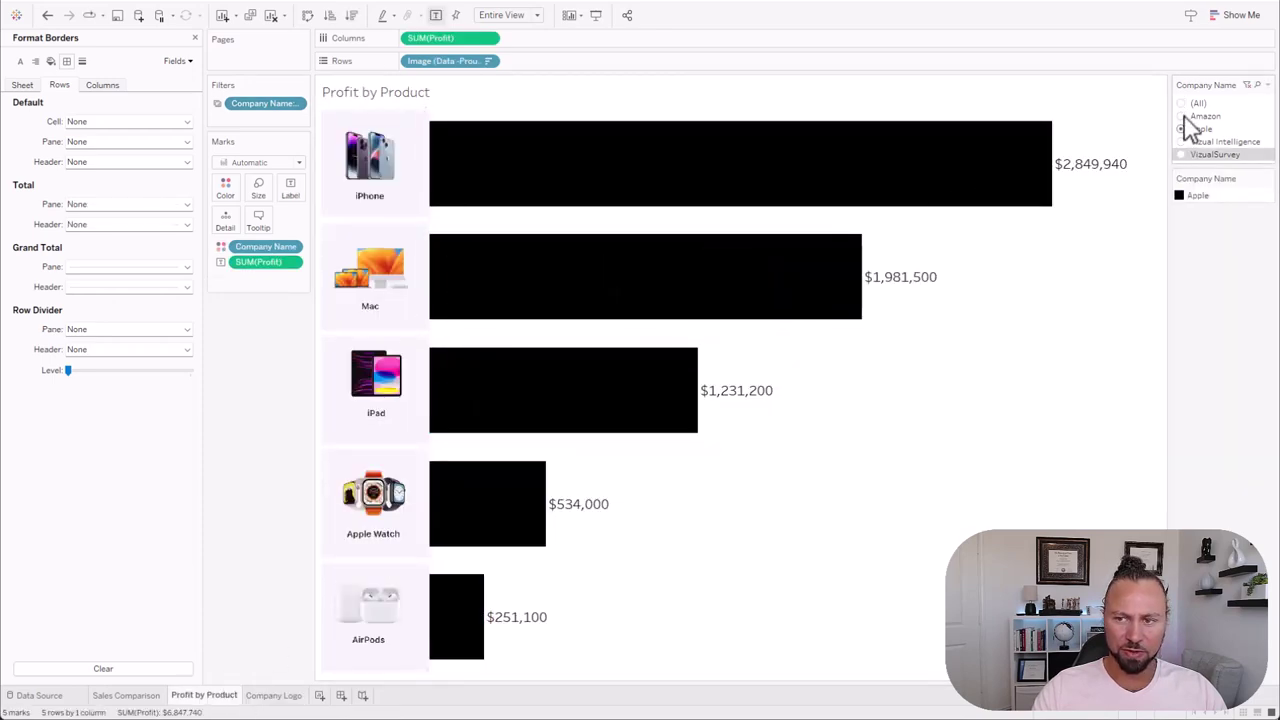
click(1184, 117)
click(274, 695)
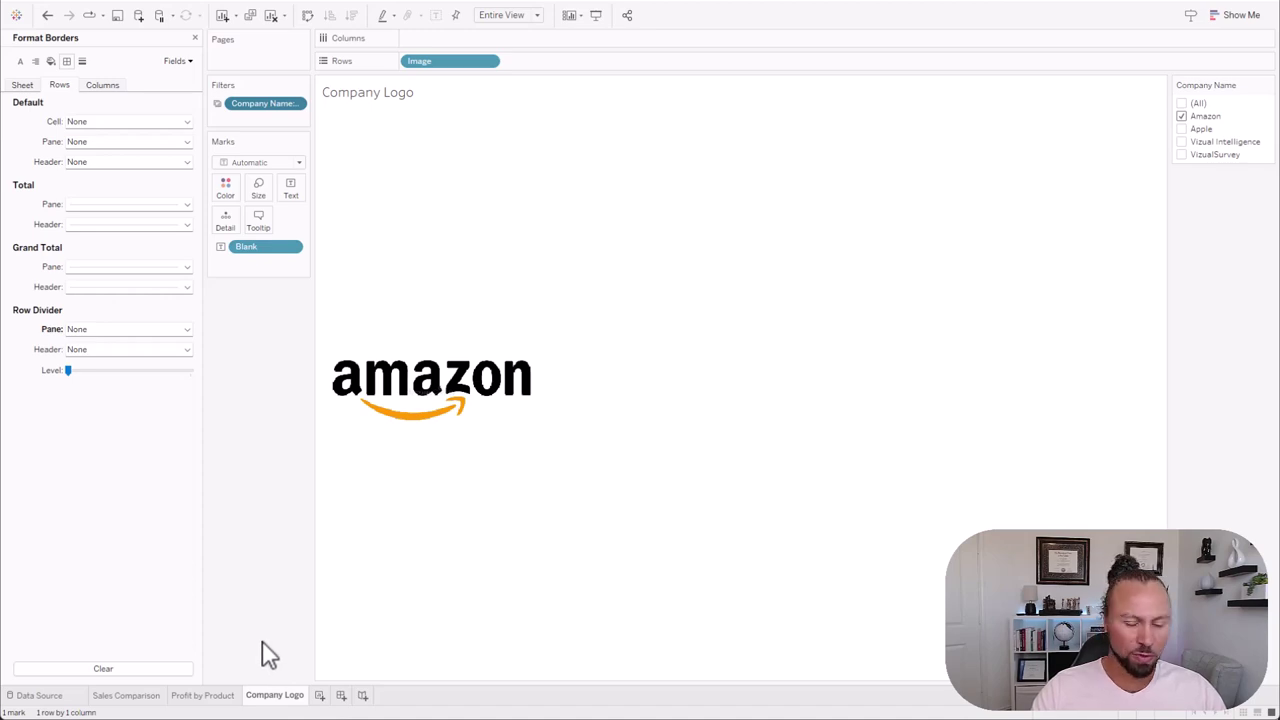
- Create a new dashboard and add a text object reading "Annual Market Research Report"
click(342, 696)
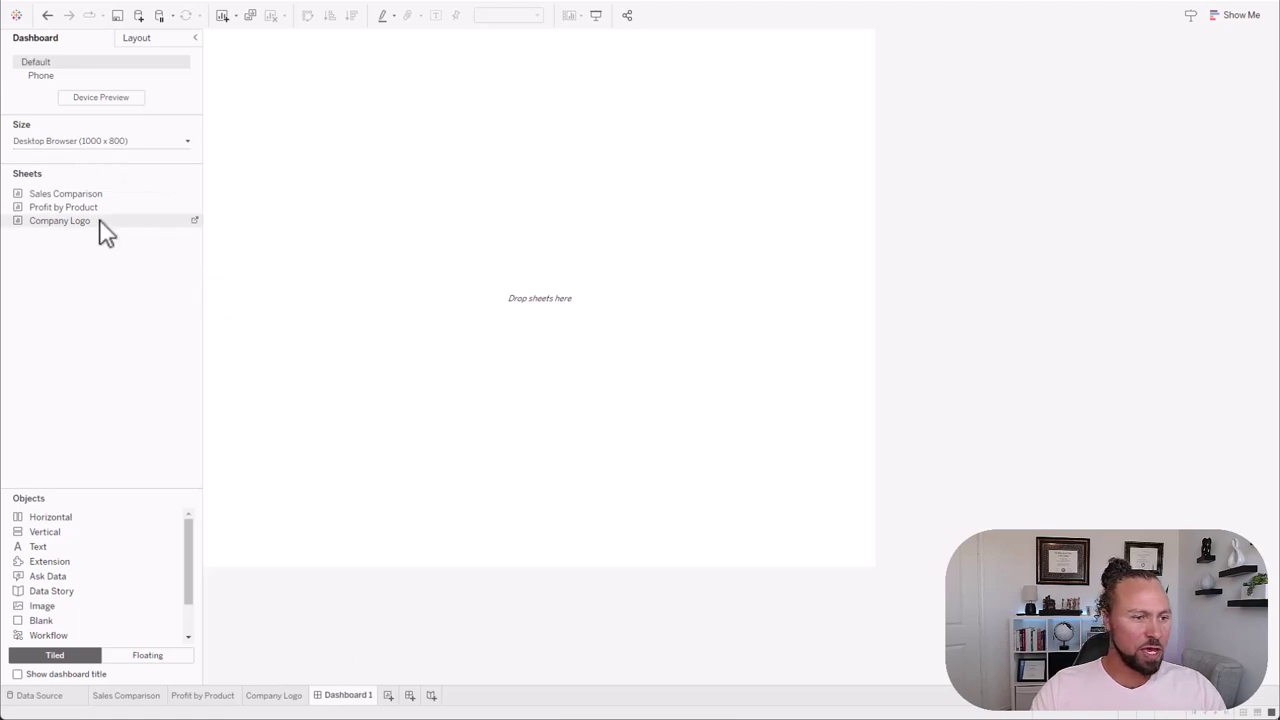
drag(55, 550, 538, 364)
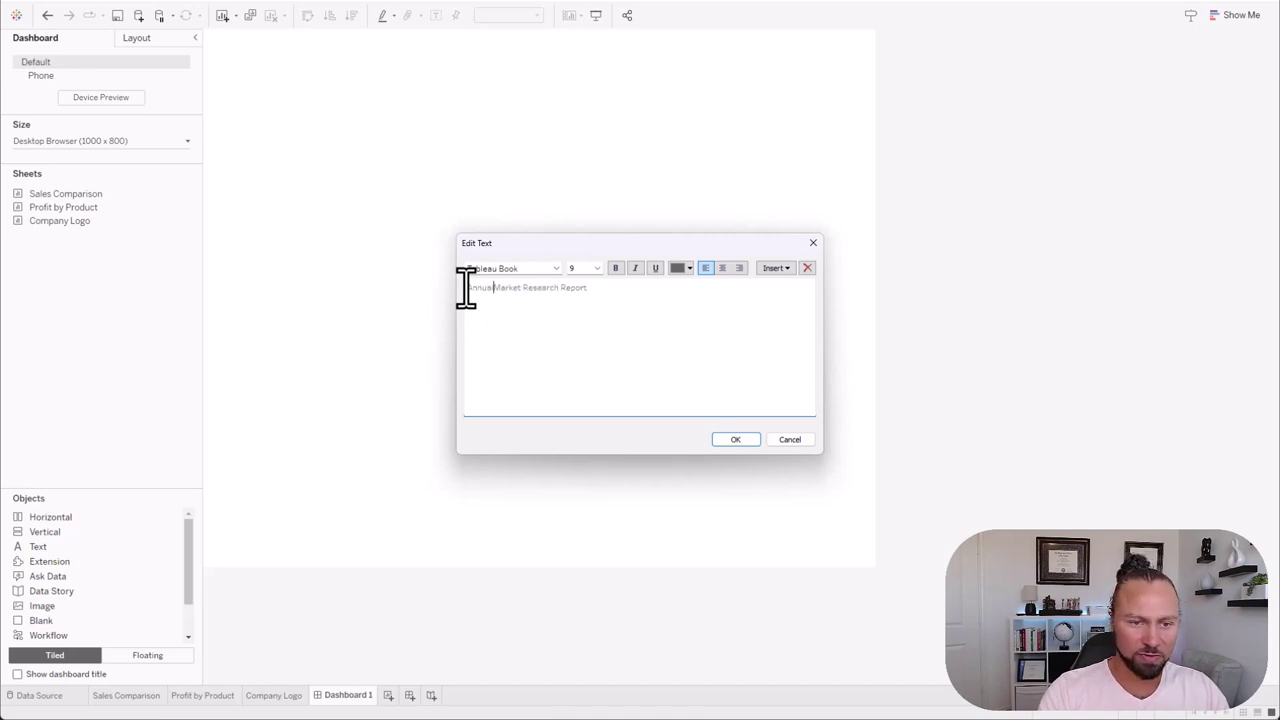
- Center the "Annual Market Research Report" text and set its font size to 36
key(ctrl+a)
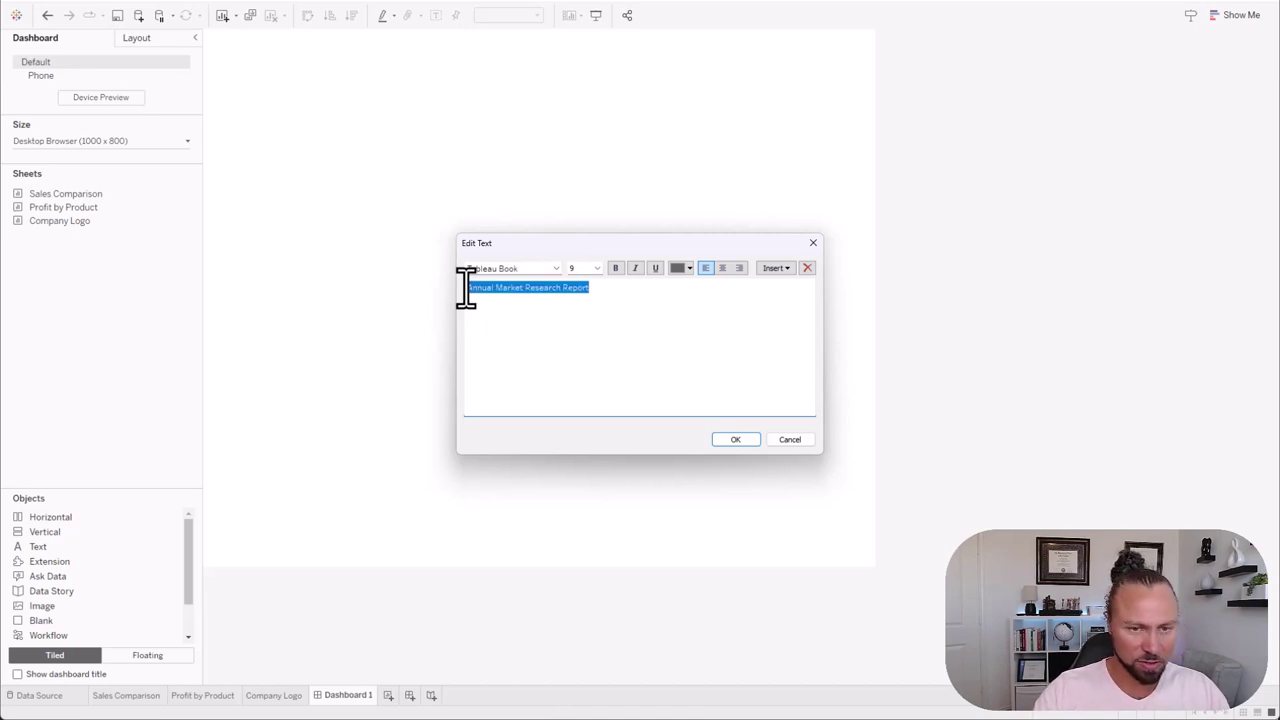
click(722, 268)
click(597, 268)
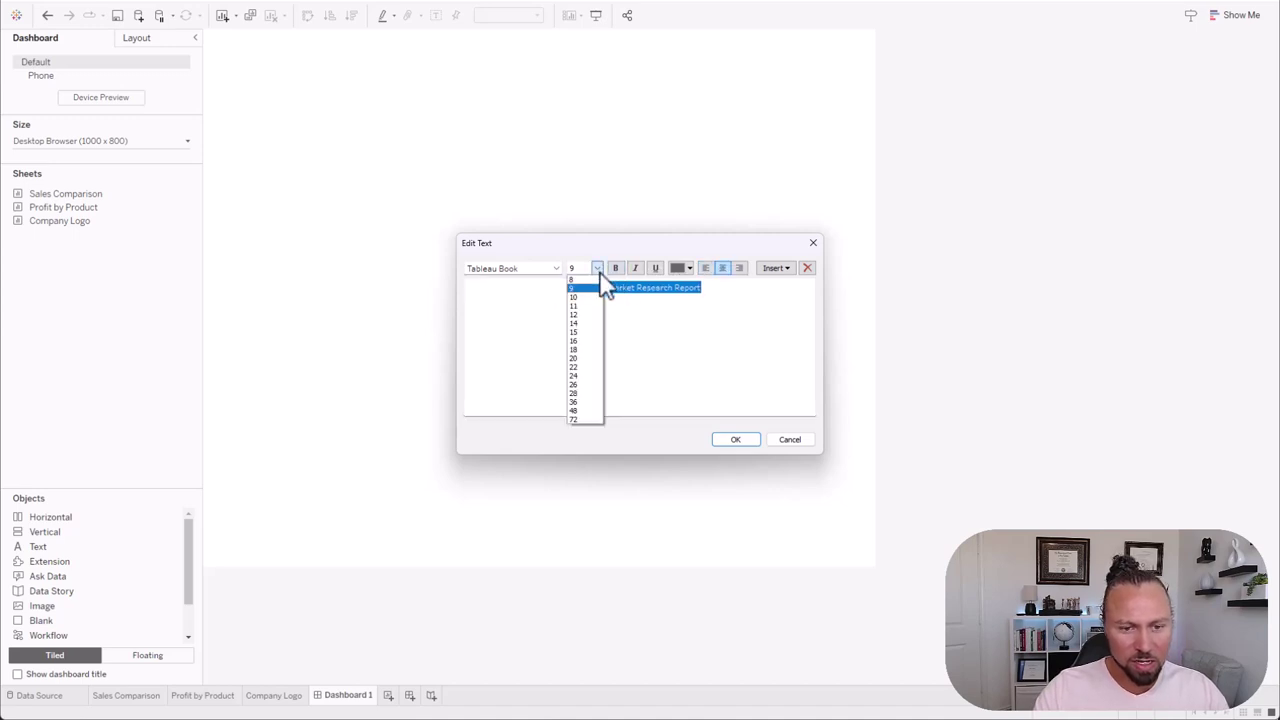
click(590, 410)
- Add a second line reading "April 2023" below the report title
click(787, 363)
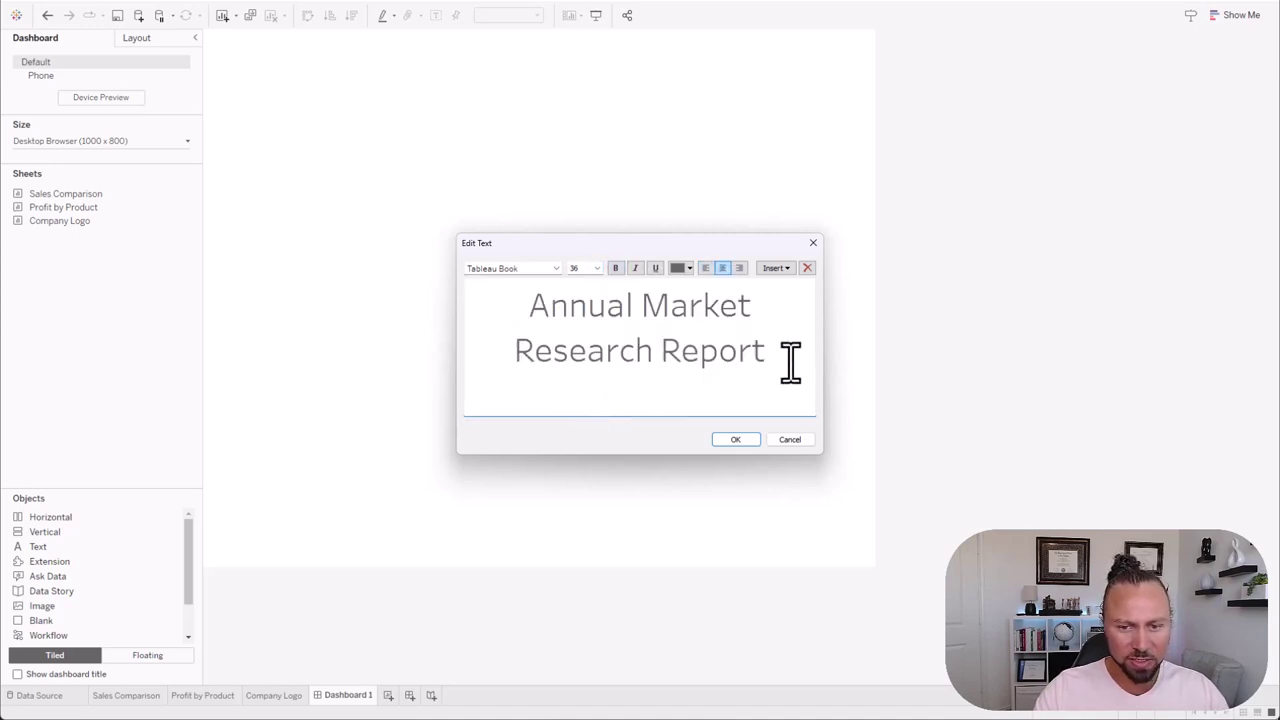
key(Return)
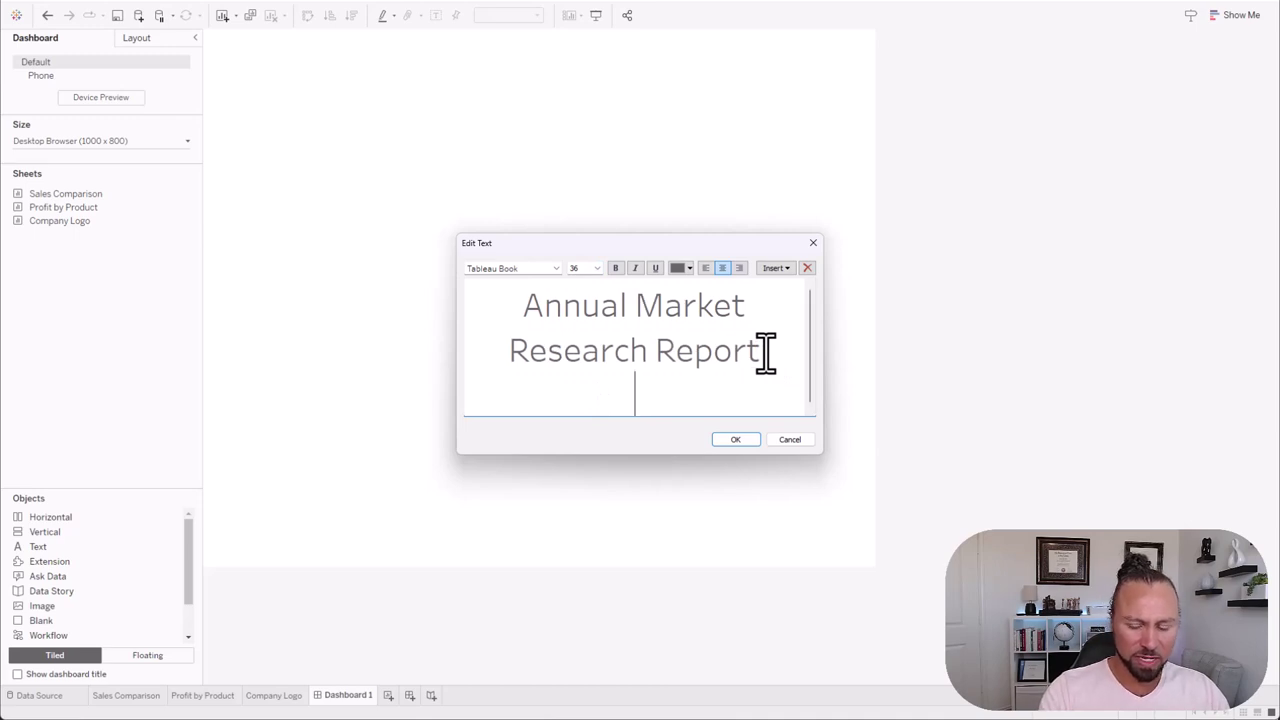
text(April)
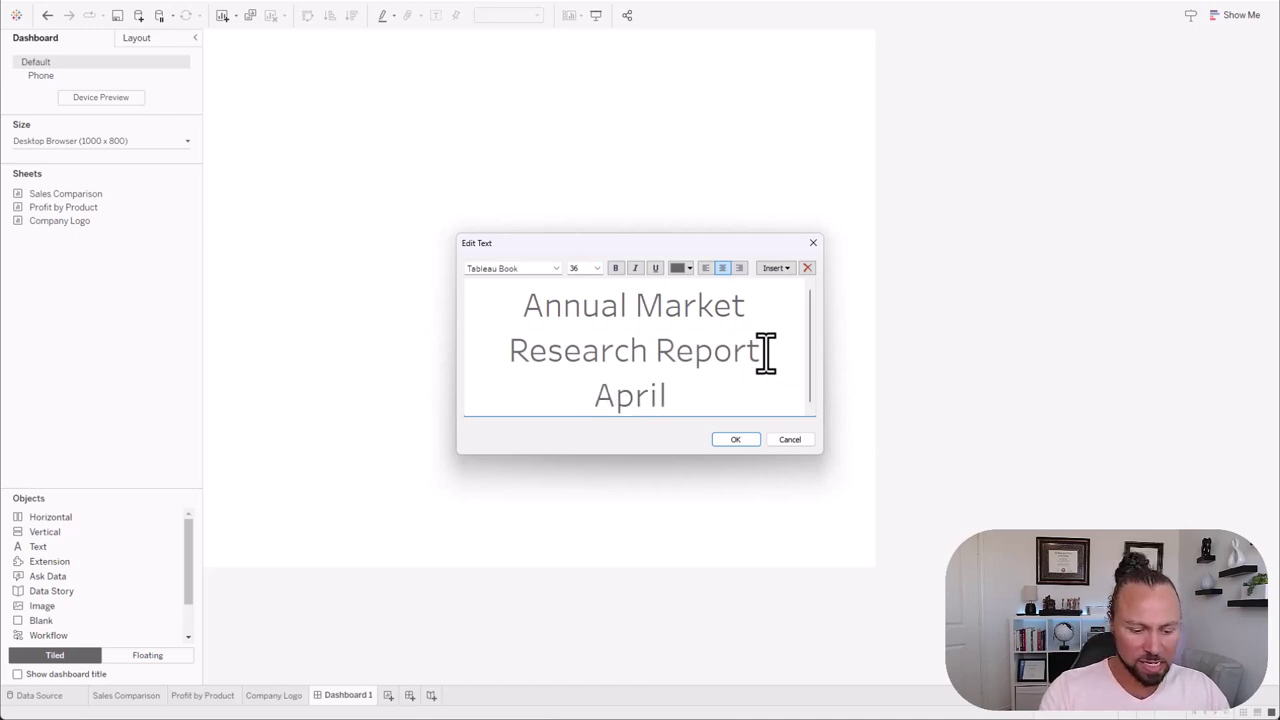
text( 2023)
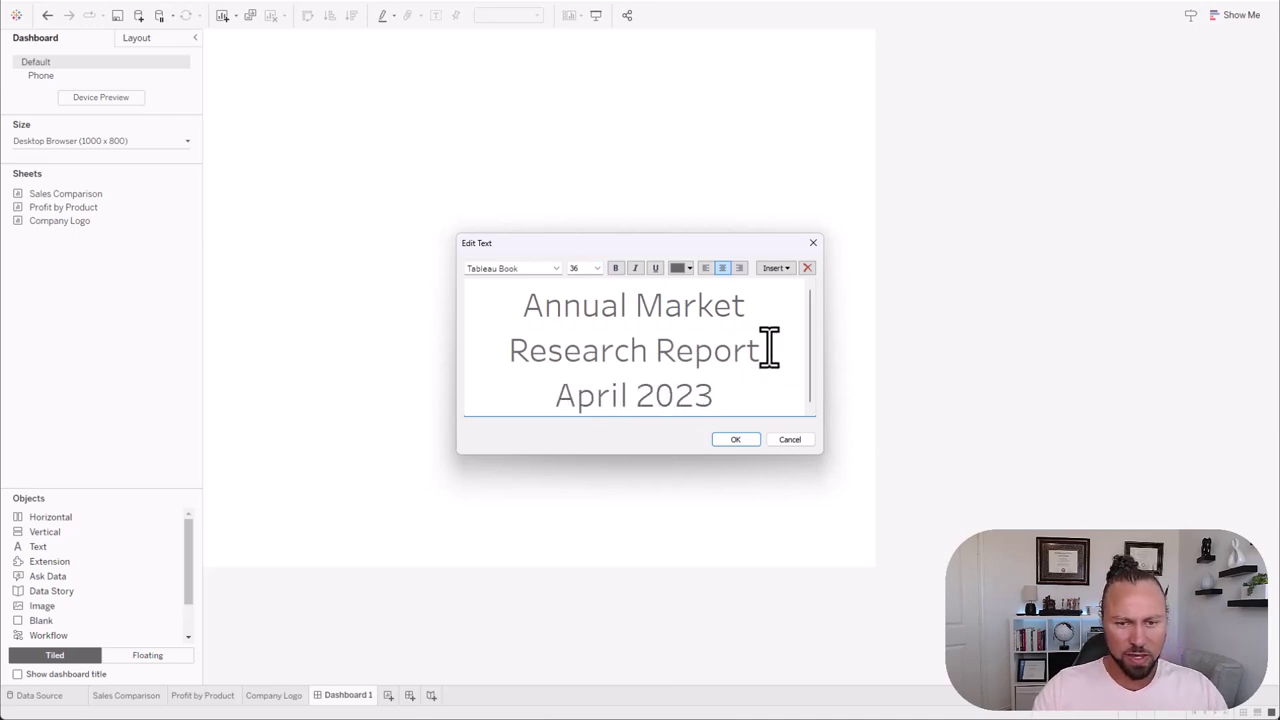
- Set the font of the "Annual Market Research Report" title to Tableau Semibold
drag(766, 350, 522, 298)
click(555, 268)
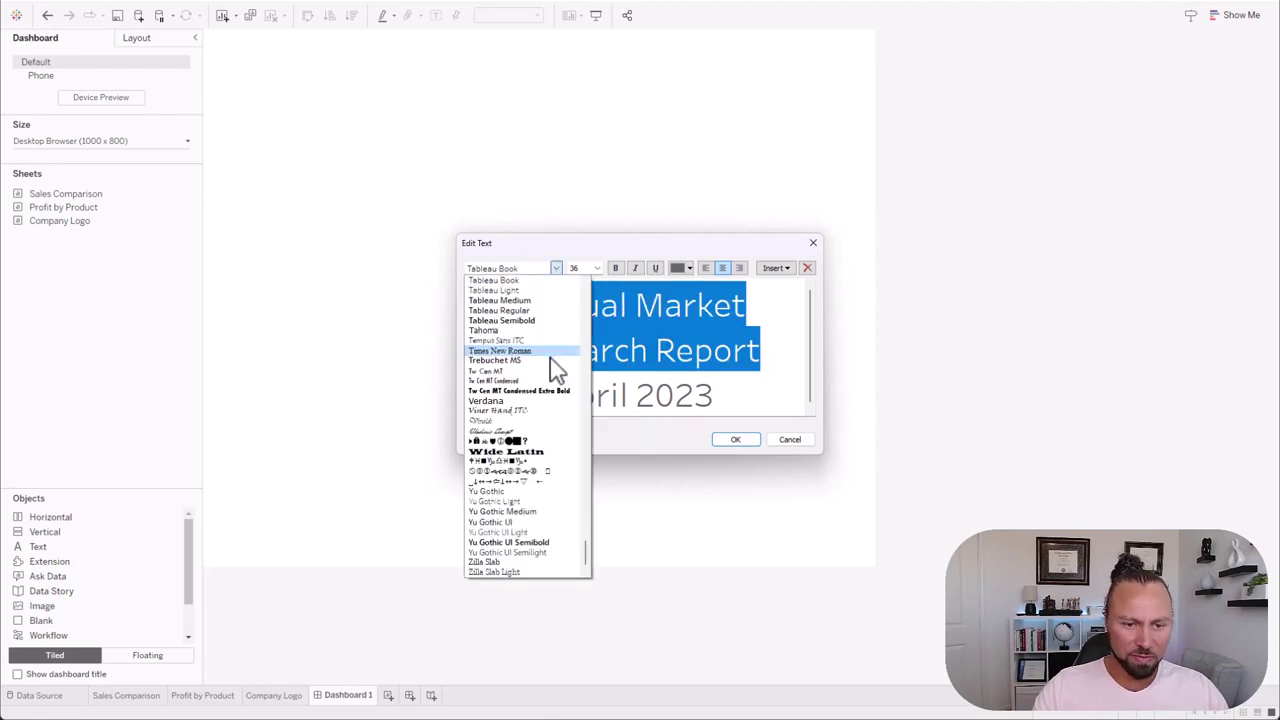
click(522, 320)
click(664, 305)
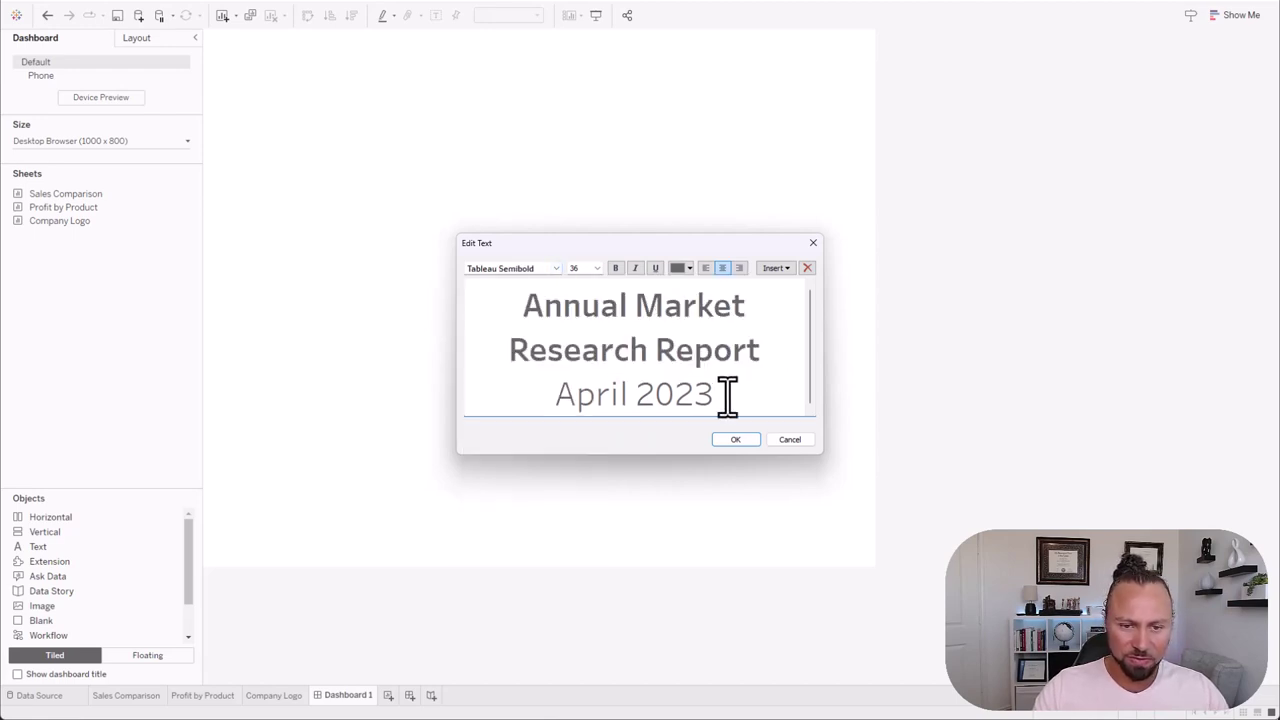
- Reduce the font size of the "April 2023" line and apply the text edits to the dashboard
drag(754, 400, 430, 385)
click(600, 268)
click(580, 397)
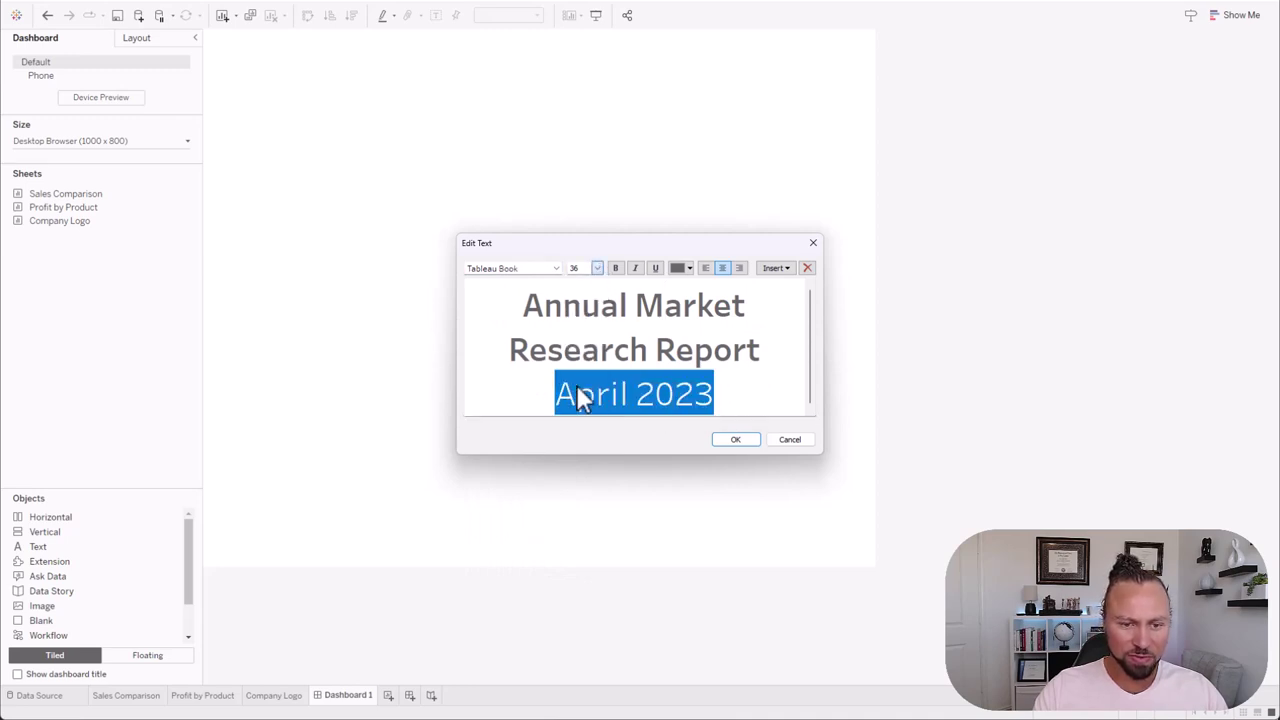
click(741, 438)
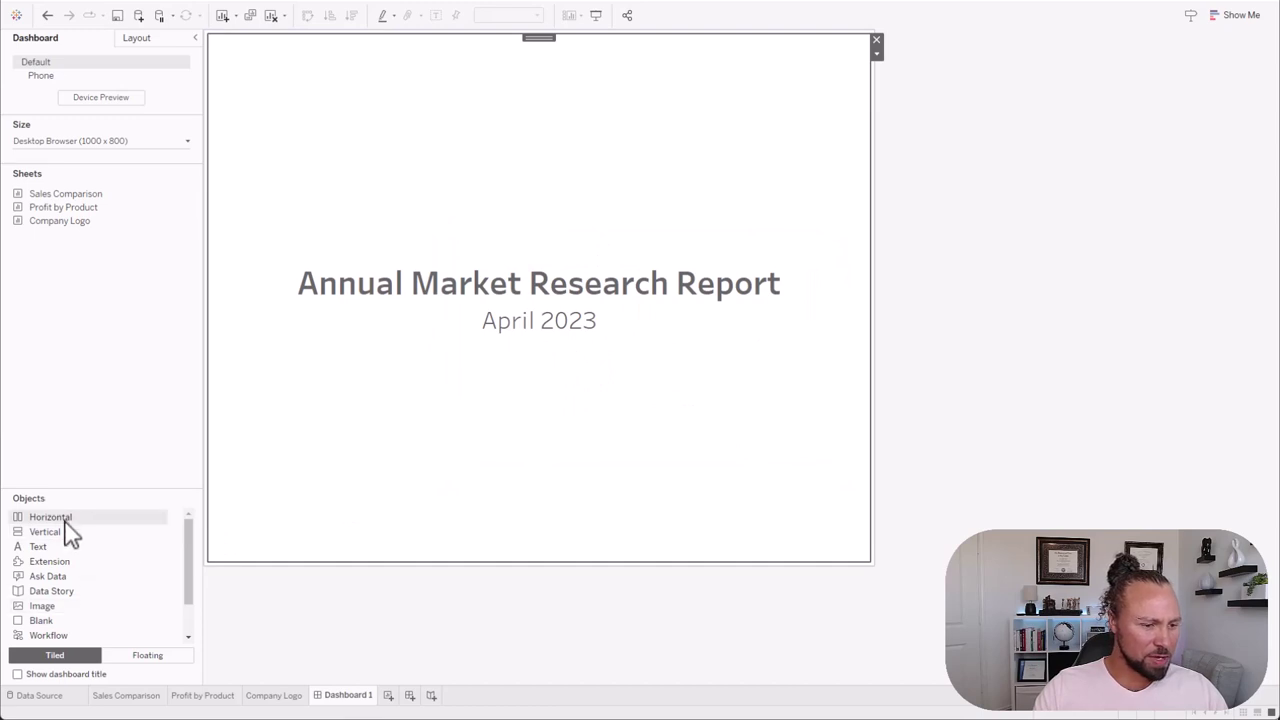
- Add one horizontal container above the title text object and another below it
drag(64, 522, 424, 156)
drag(483, 70, 488, 90)
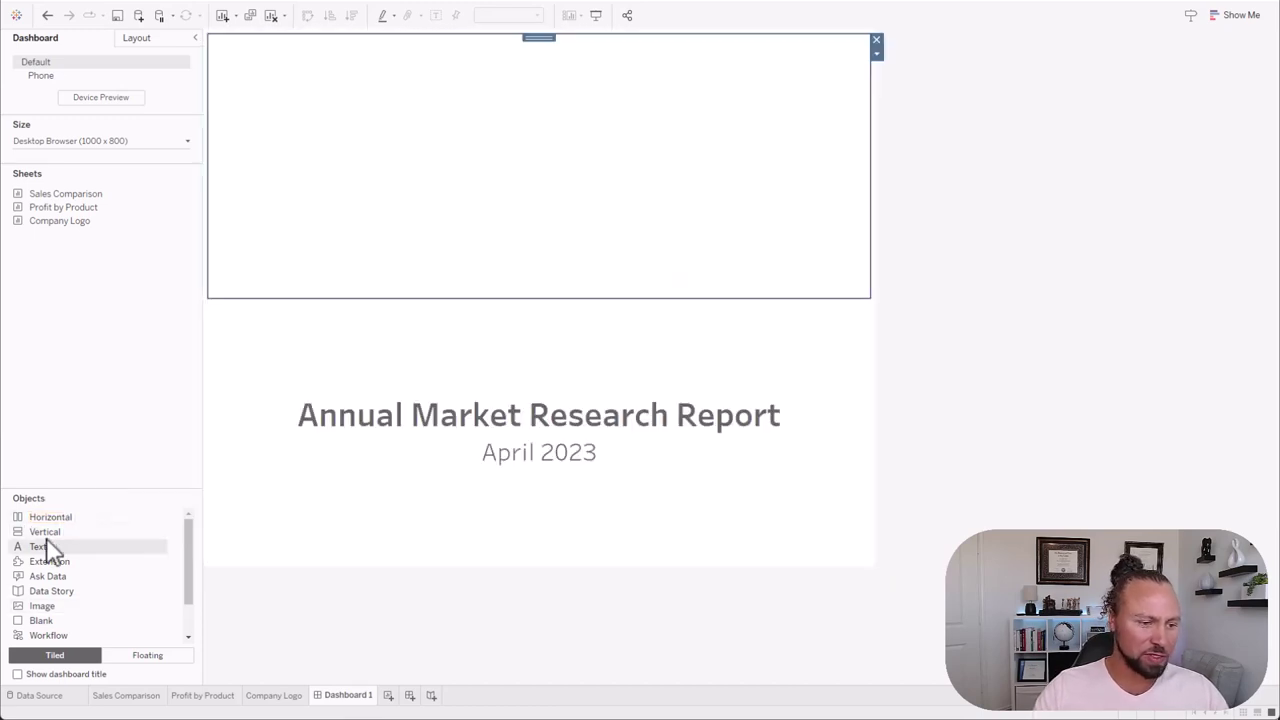
drag(60, 520, 566, 560)
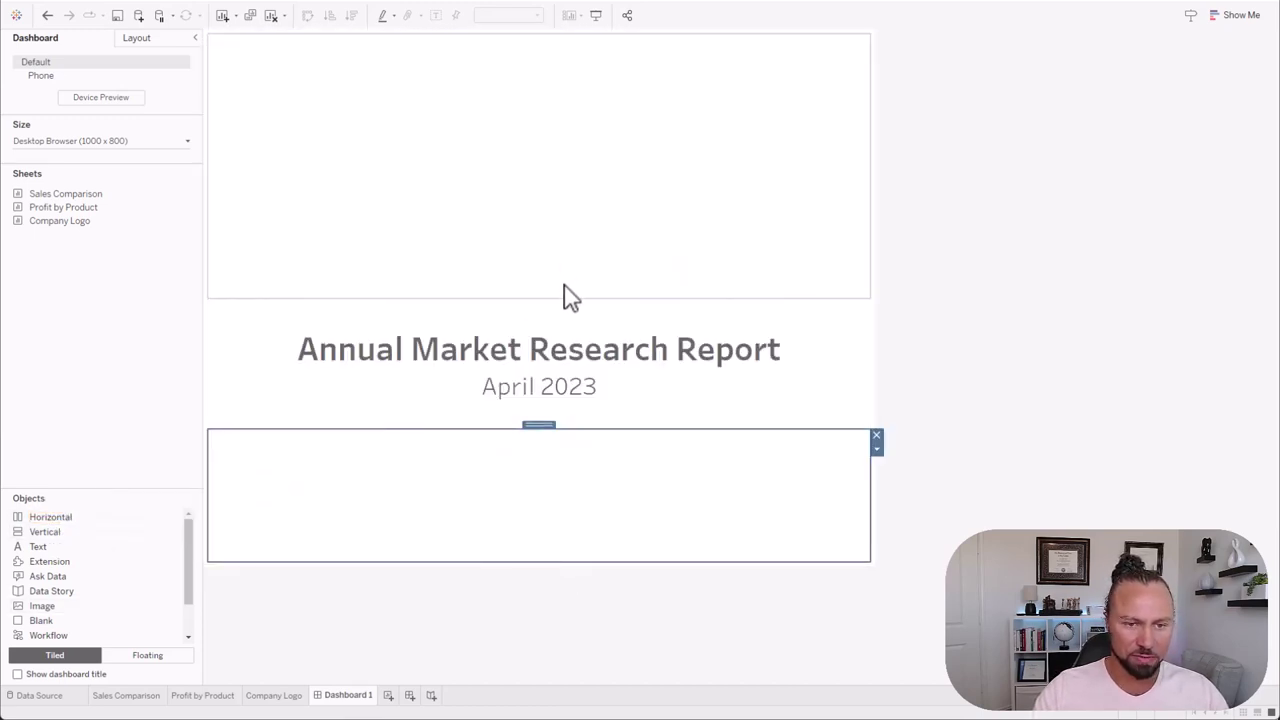
- Raise the title object's upper and lower boundaries, shrinking the container above it and enlarging the one below
drag(563, 297, 575, 248)
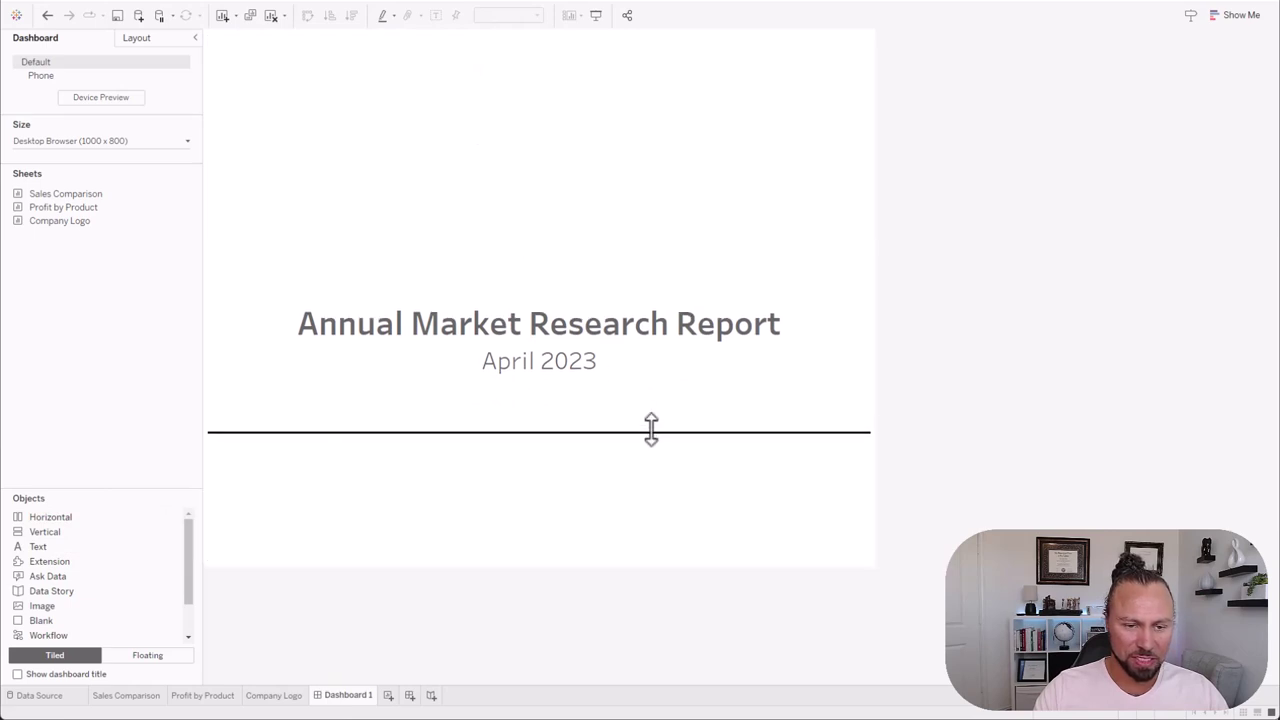
drag(651, 430, 655, 387)
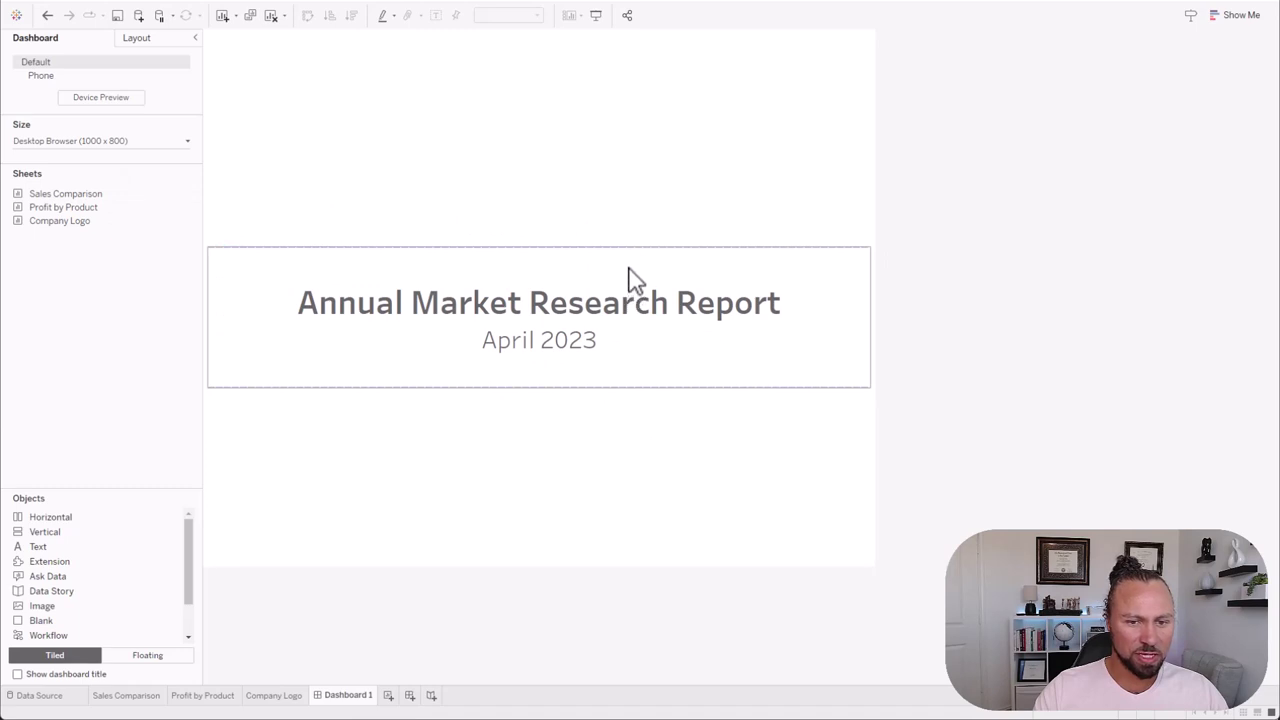
click(606, 451)
click(563, 323)
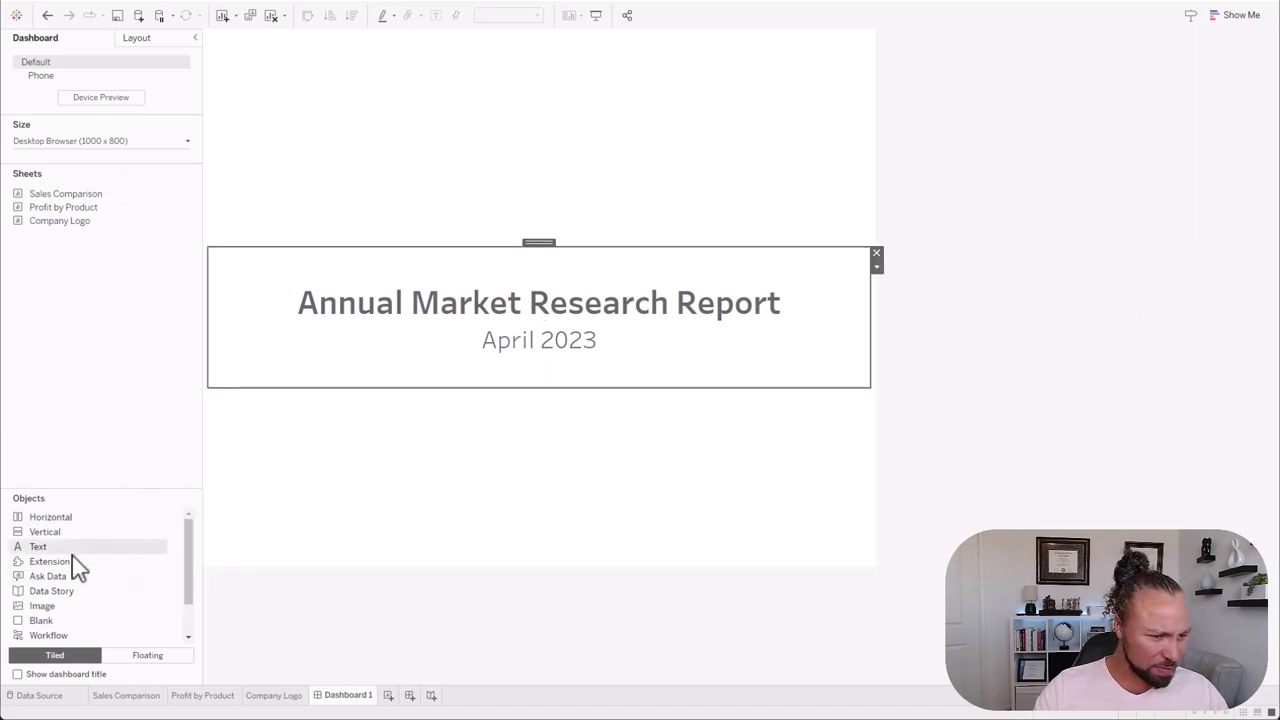
- Place the Company Logo sheet as a floating object above the report title and hide its sheet title
mouse_move(60, 222)
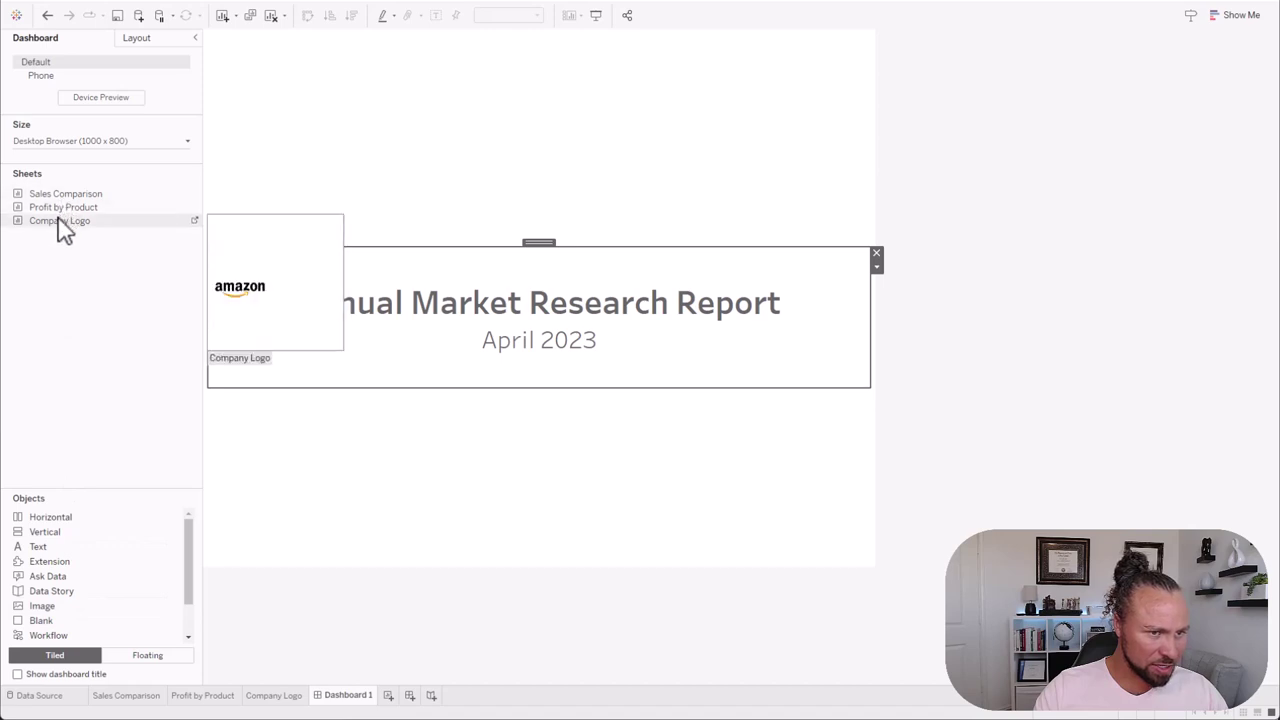
drag(51, 227, 430, 125)
click(718, 143)
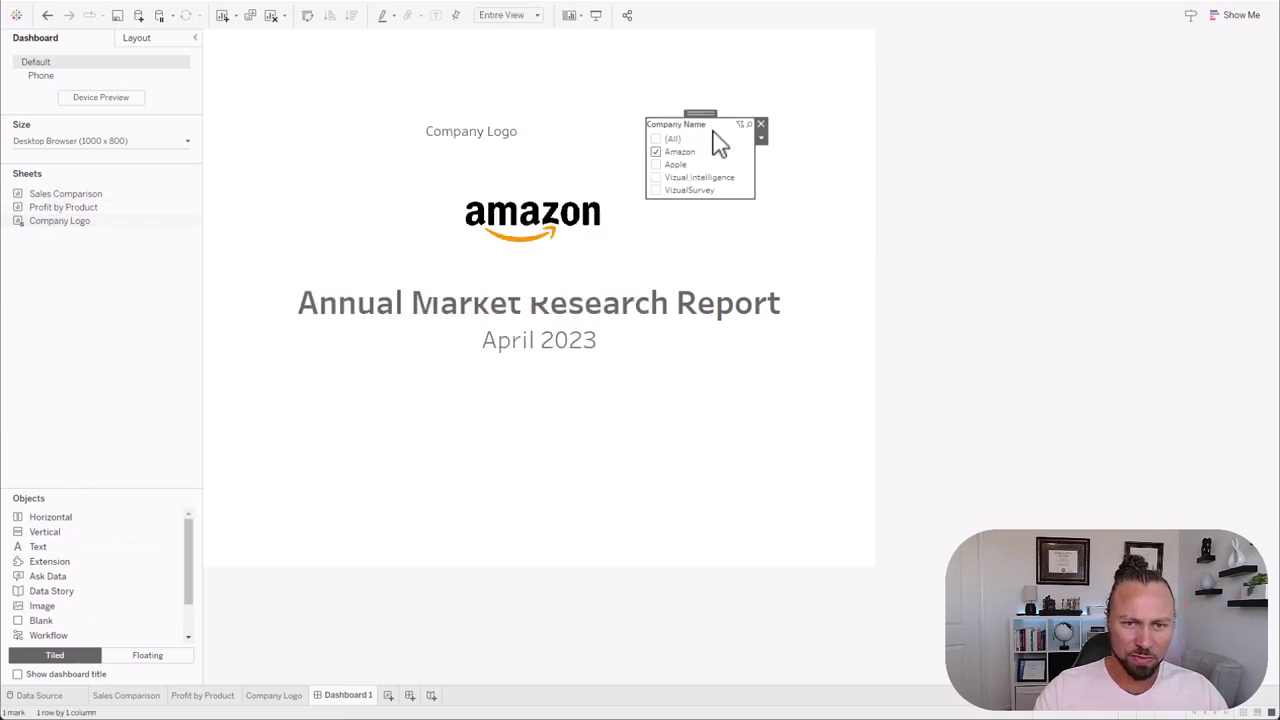
click(548, 142)
right_click(478, 131)
click(514, 166)
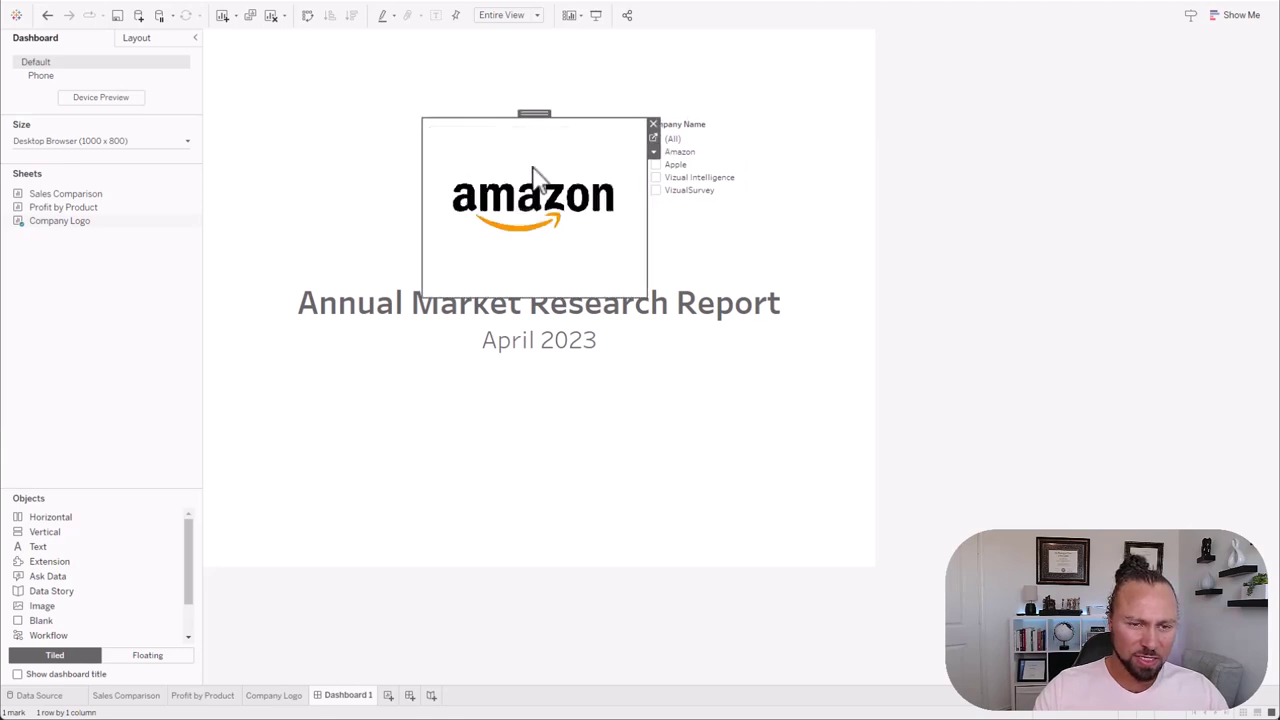
- Change the Company Name filter to a single value dropdown in the dashboard's upper-right corner and open its company list
click(708, 143)
drag(708, 143, 708, 134)
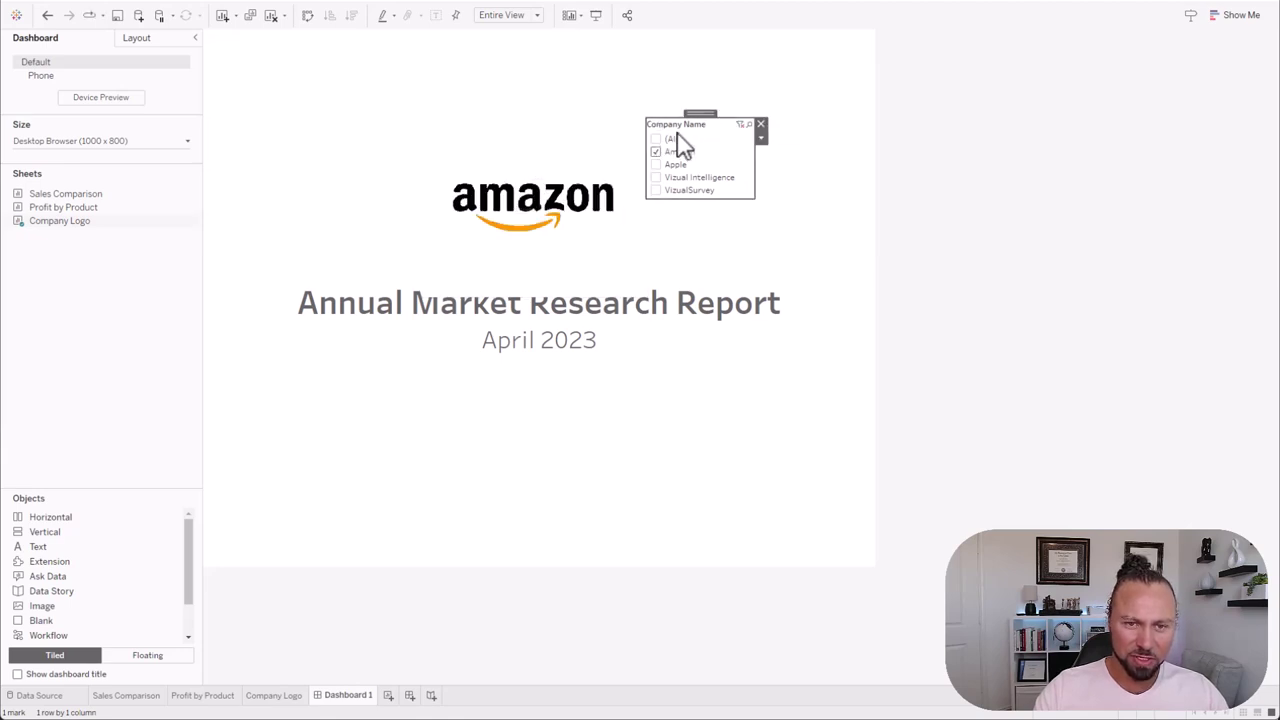
click(761, 138)
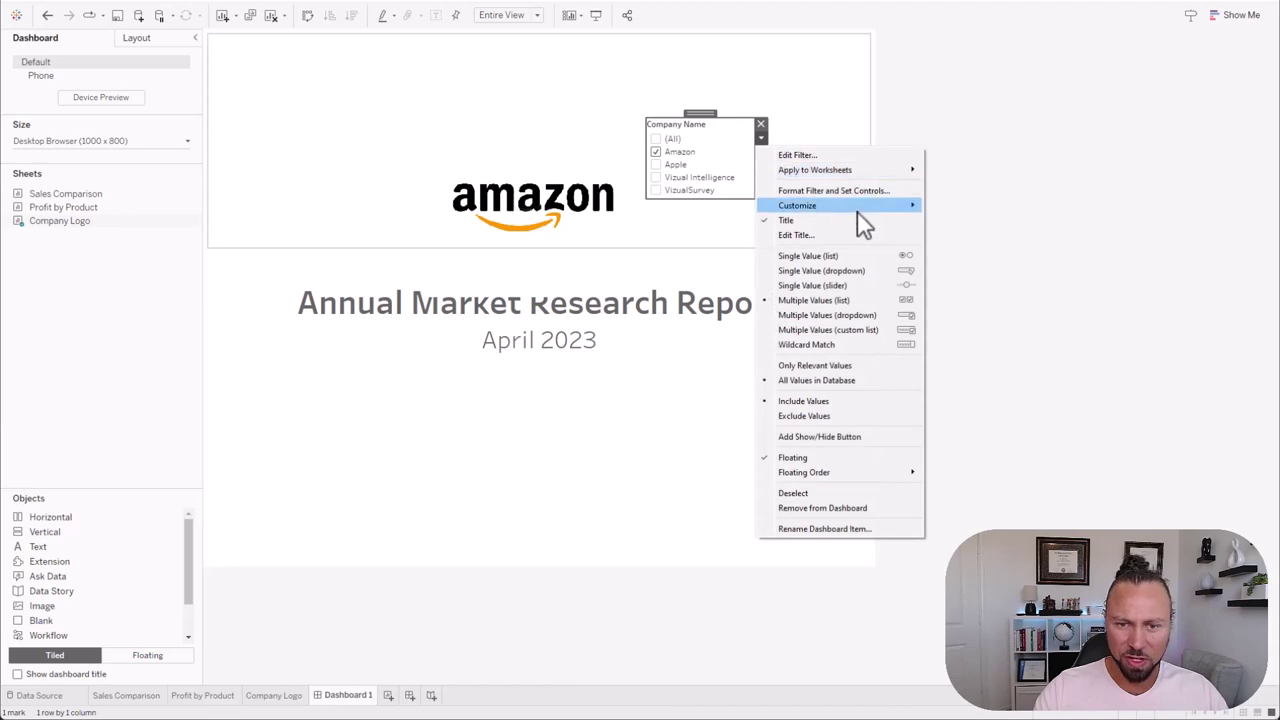
click(822, 270)
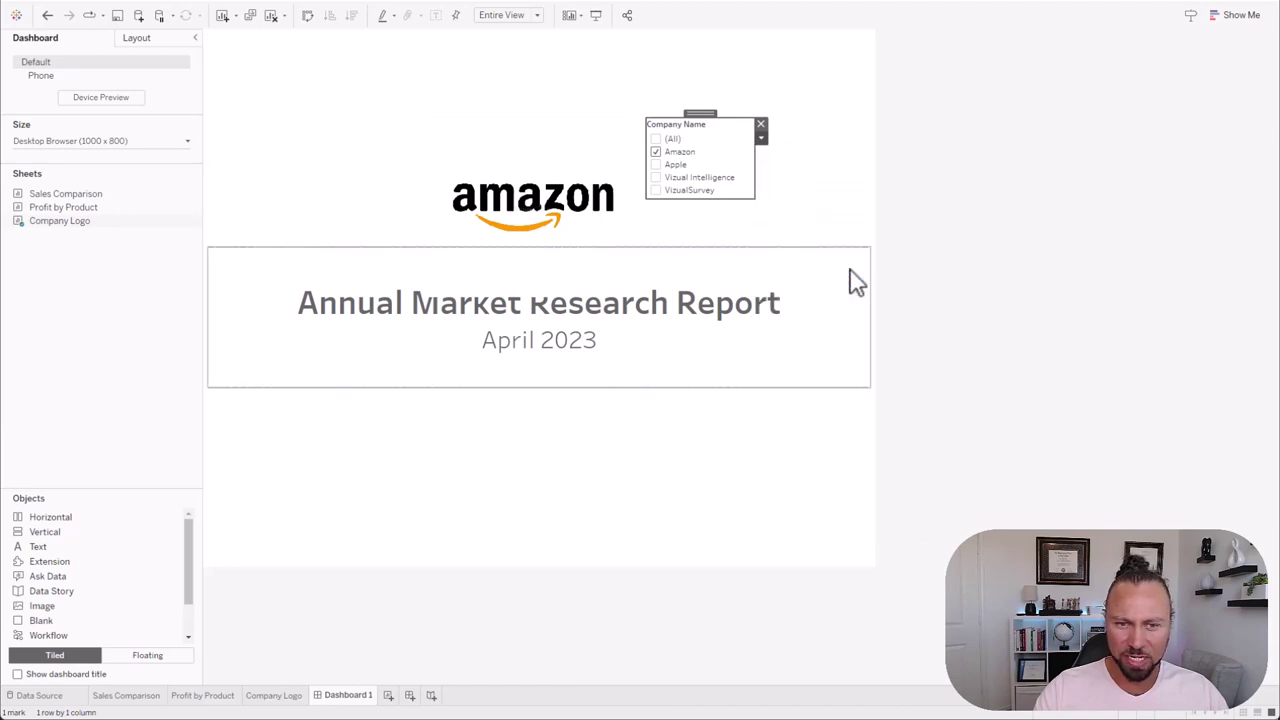
drag(696, 113, 800, 42)
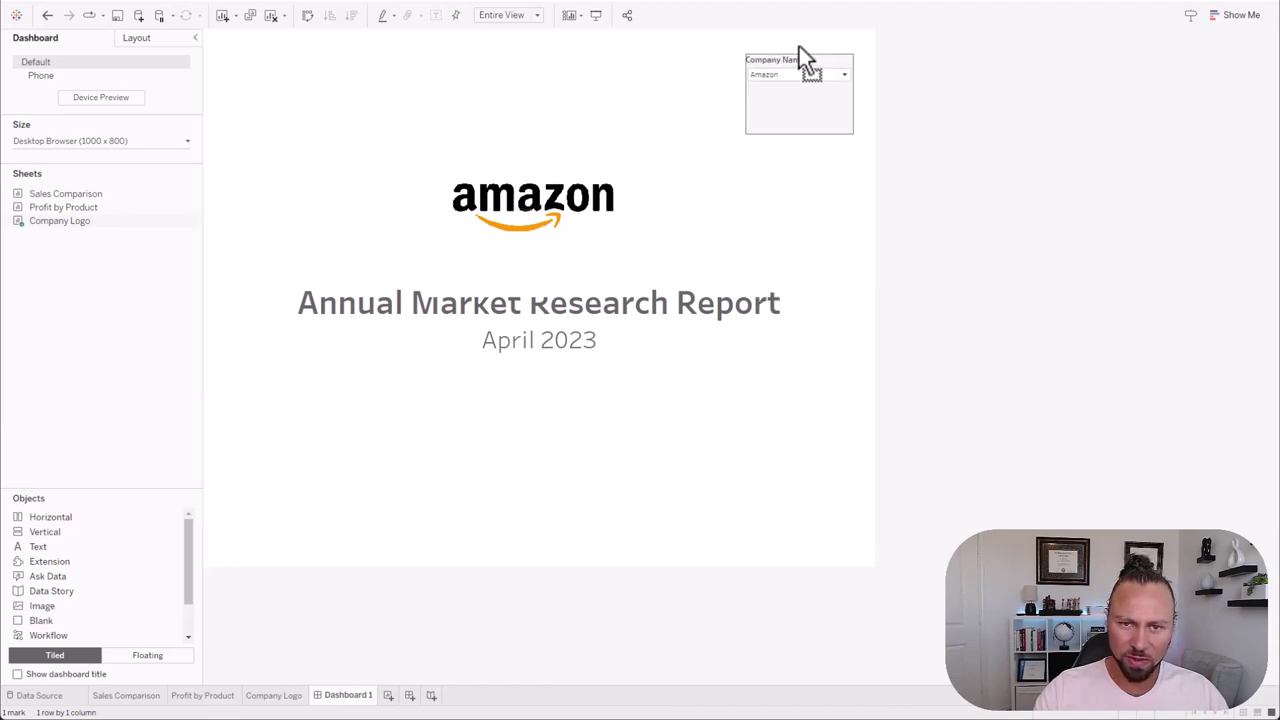
click(812, 63)
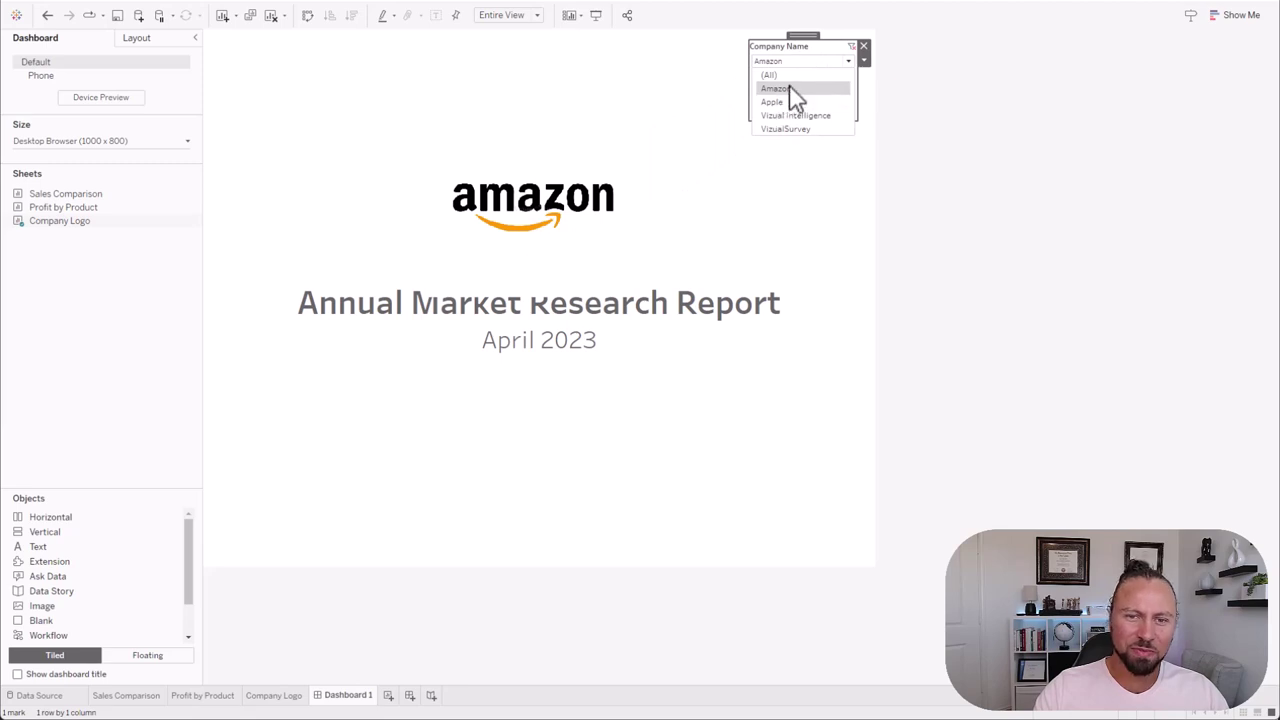